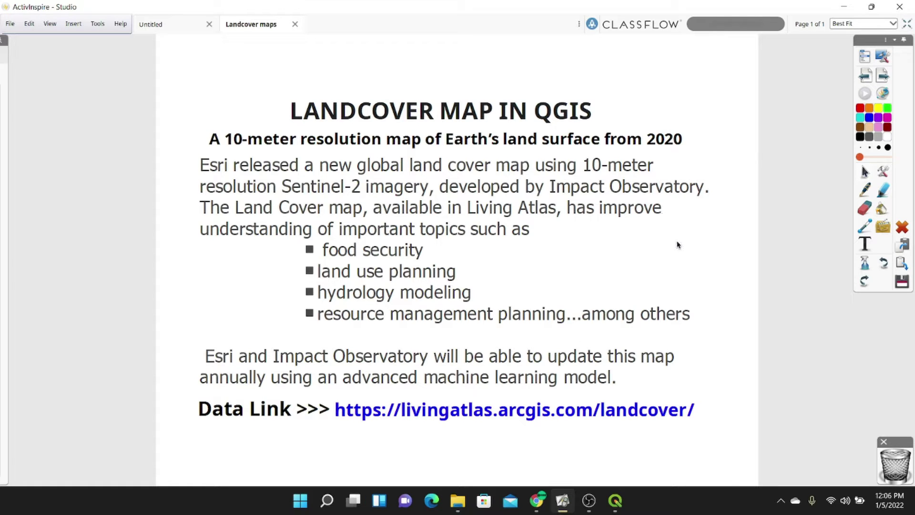
- Switch to QGIS and start a new empty project
click(614, 501)
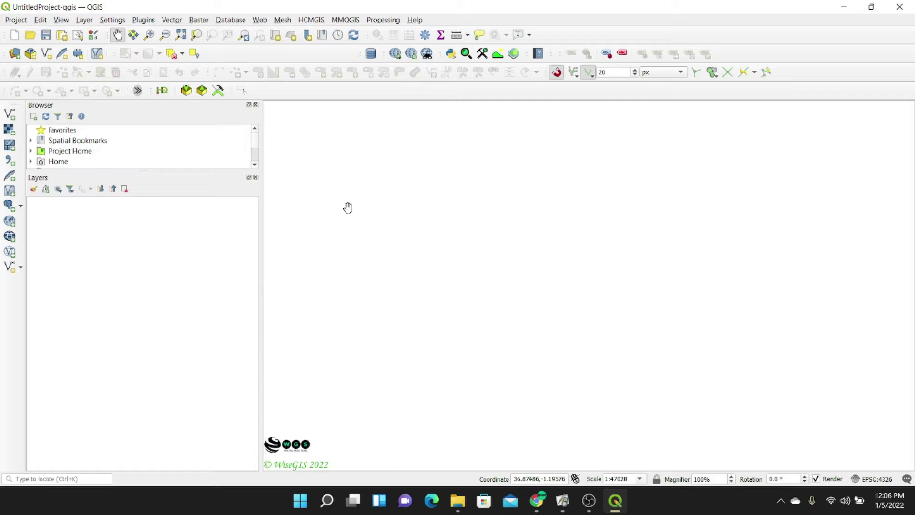
click(24, 20)
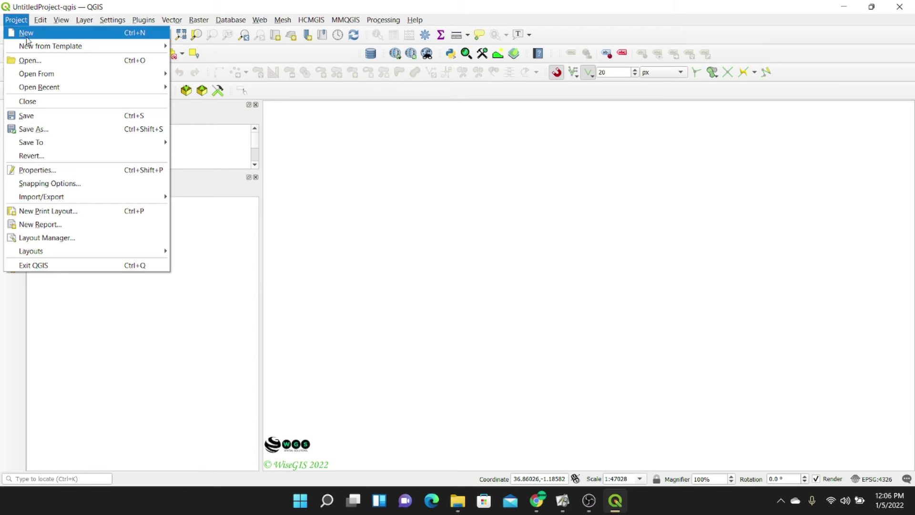
click(27, 34)
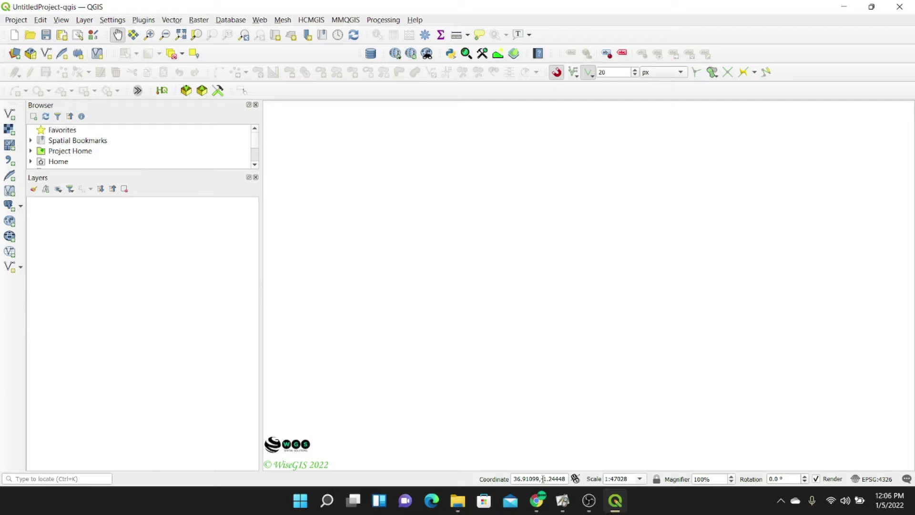
- Switch to Chrome and search Google for LIVING ATLAS
click(537, 500)
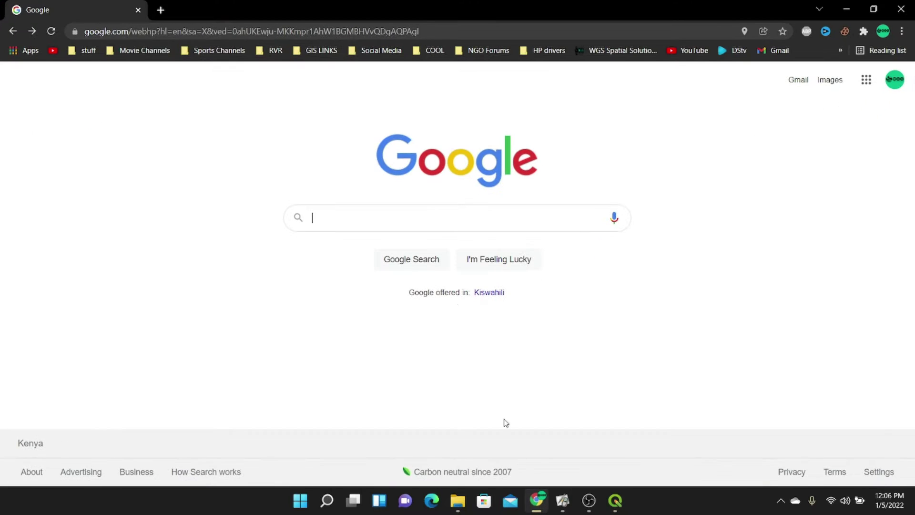
click(315, 217)
text(LIVING AT)
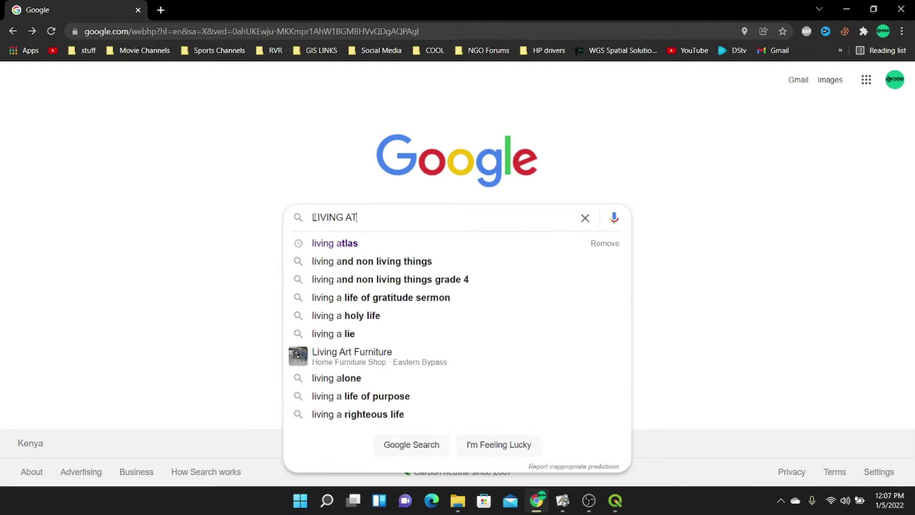
text(LAS)
key(Return)
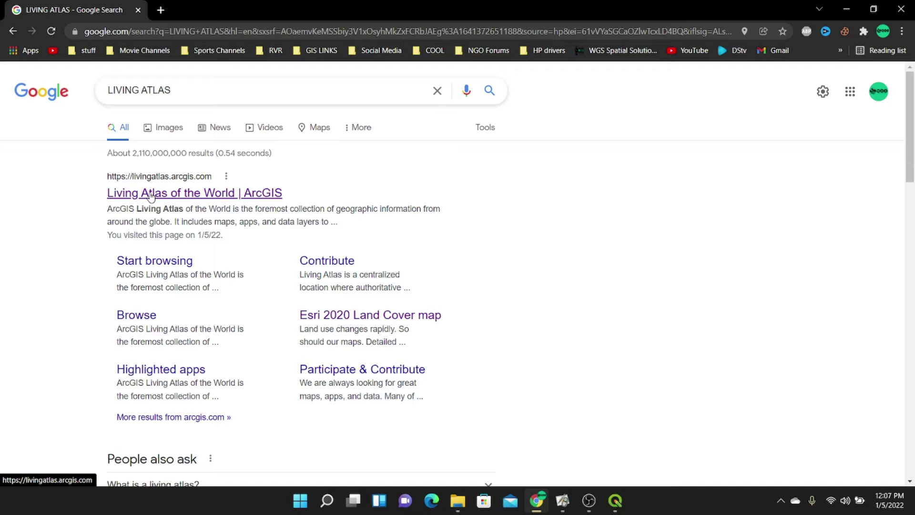
- Open the Living Atlas of the World site from the results and go to its Esri 2020 Land Cover map page
click(128, 194)
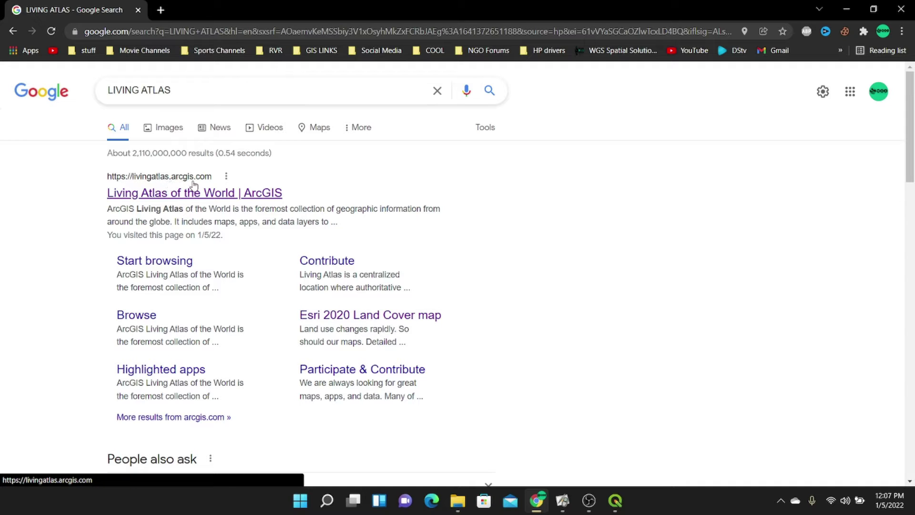
click(184, 197)
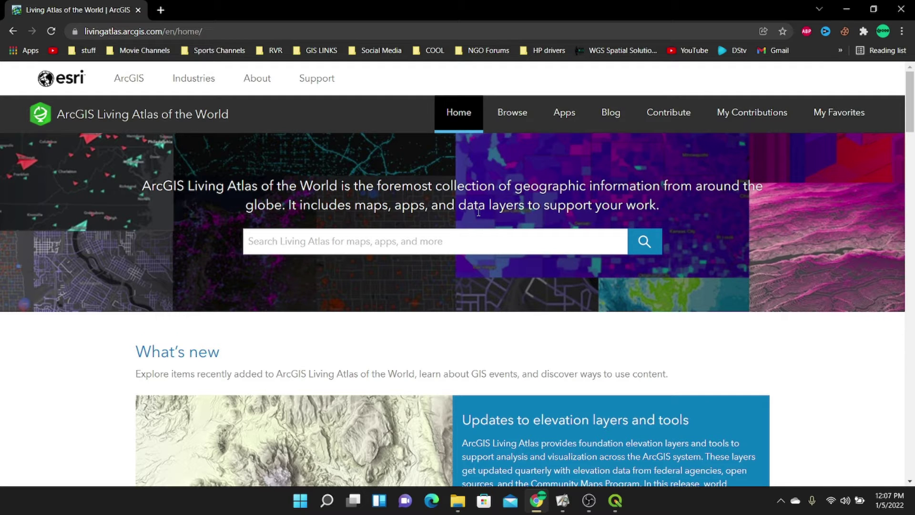
scroll(440, 224, down, 10)
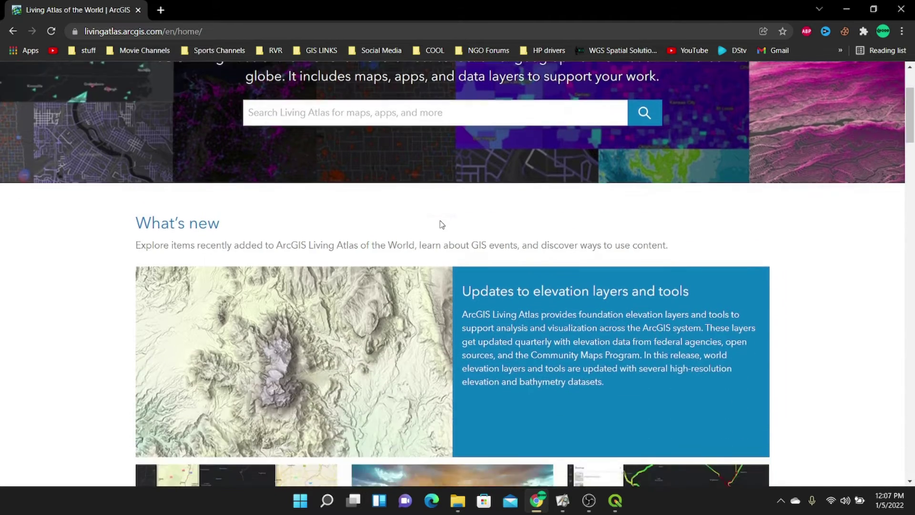
scroll(440, 225, down, 3)
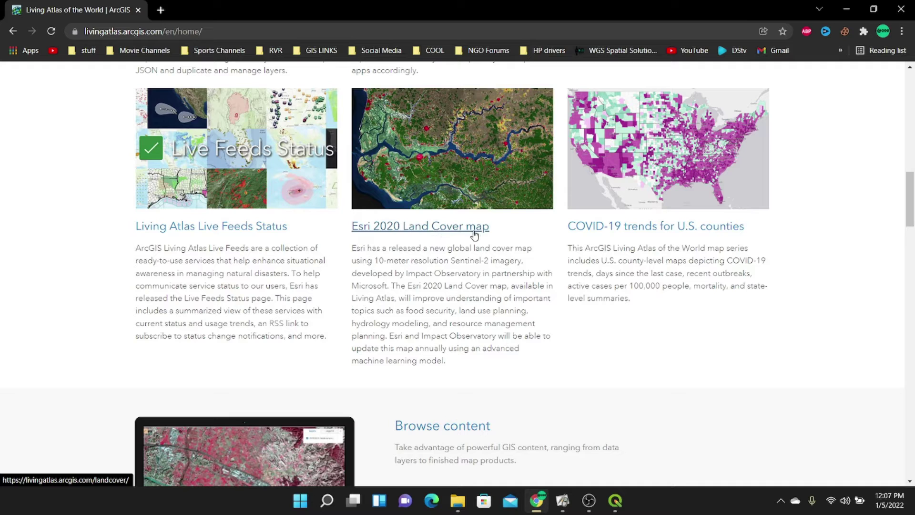
click(431, 227)
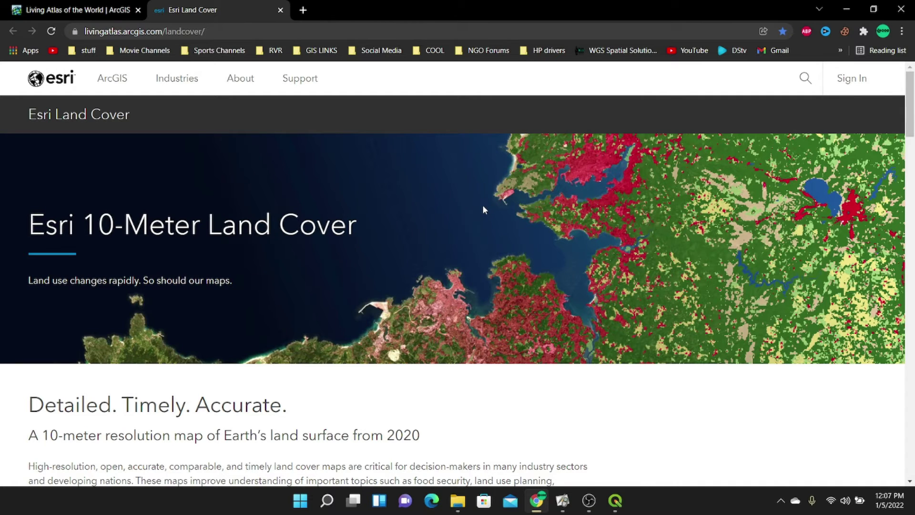
- Open the Esri 2020 Land Cover Downloader from the Enabling the Entire GIS Community section and dismiss its introduction
scroll(482, 205, down, 3)
scroll(288, 229, down, 3)
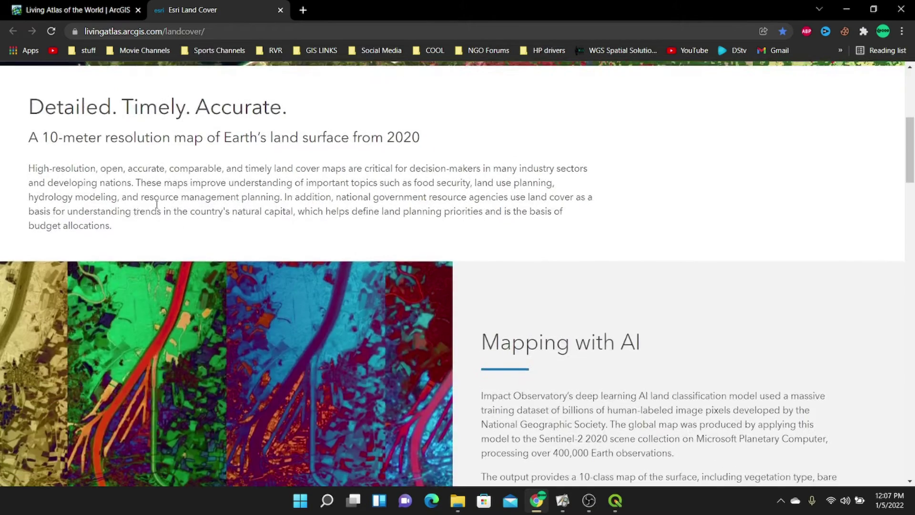
scroll(490, 243, down, 1)
scroll(550, 240, down, 4)
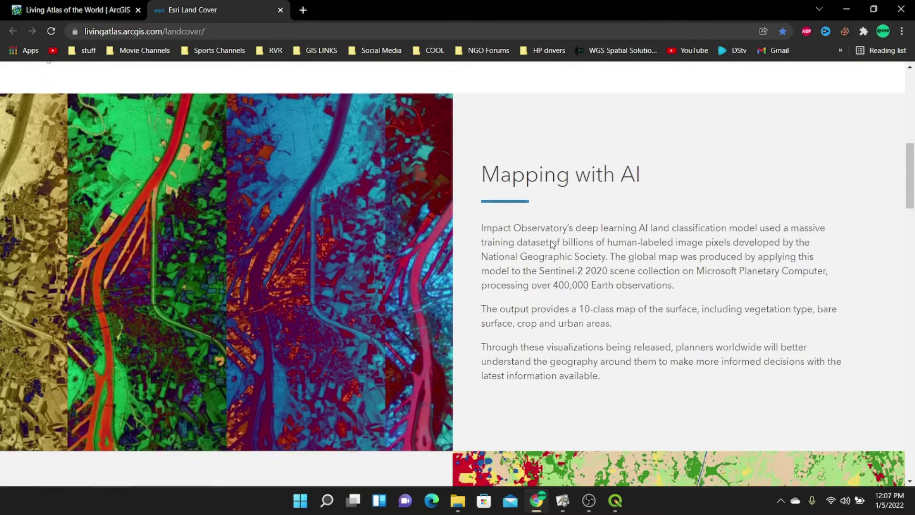
scroll(605, 239, down, 6)
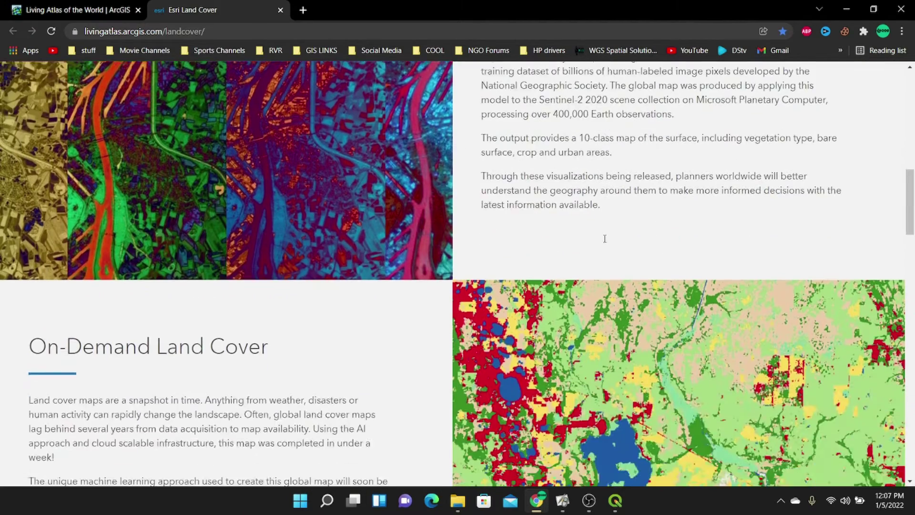
scroll(583, 233, down, 4)
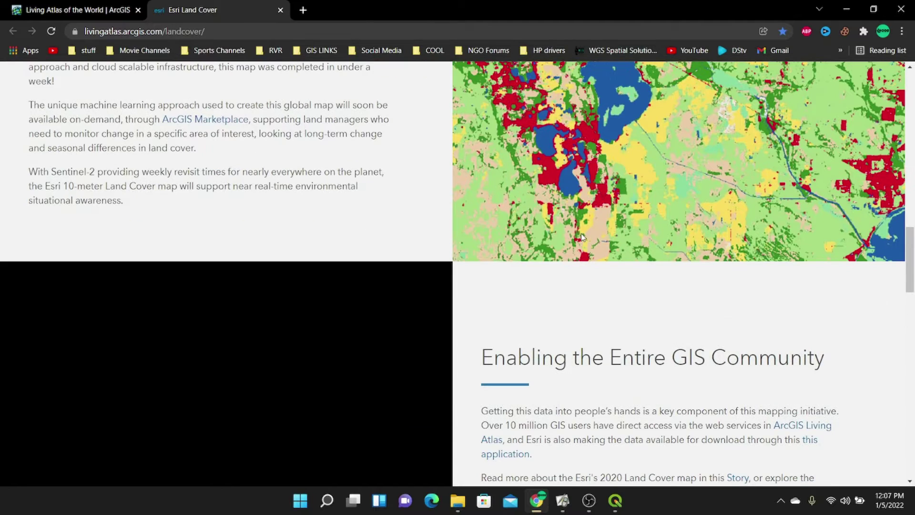
scroll(579, 222, down, 4)
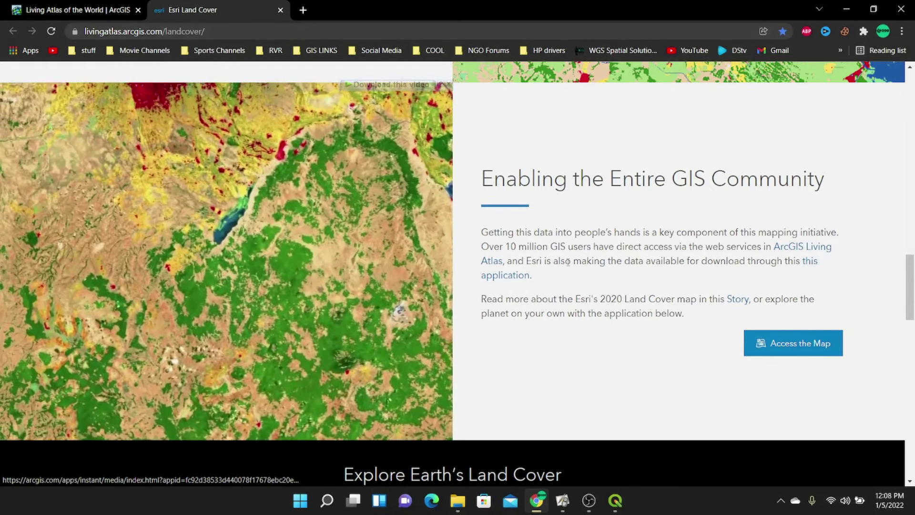
click(508, 280)
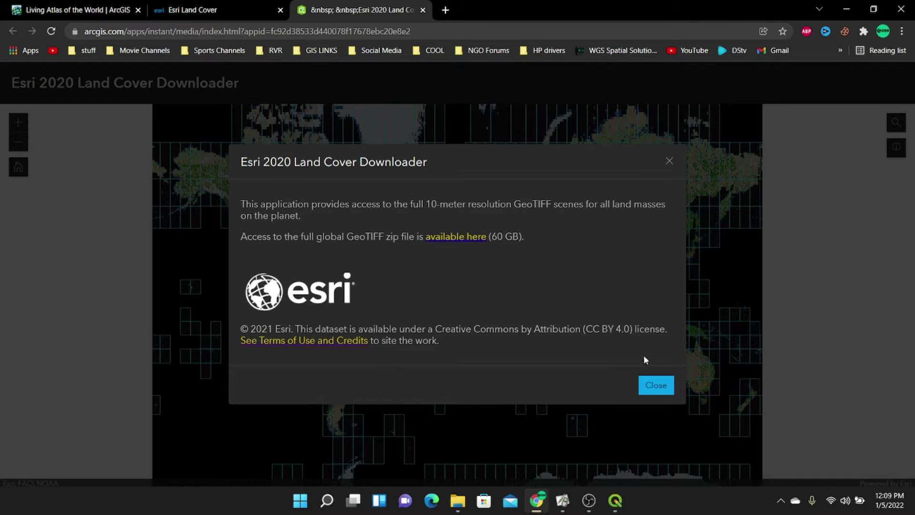
click(661, 386)
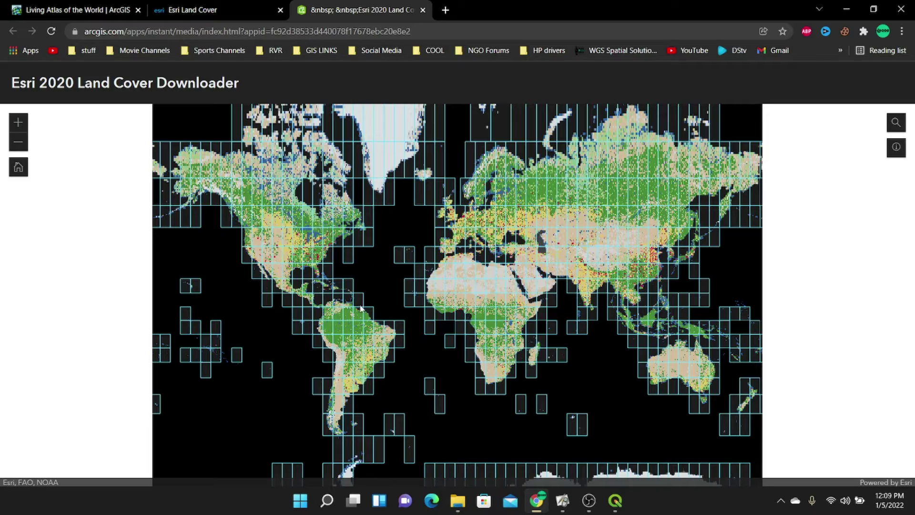
- Select the tile over eastern DR Congo on the land cover map and request the download of Scene 35M
scroll(485, 338, up, 3)
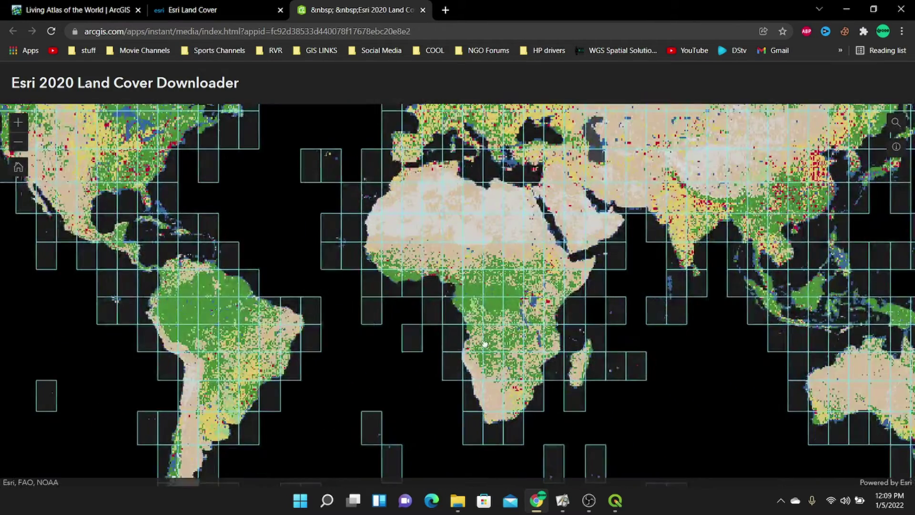
scroll(483, 339, up, 1)
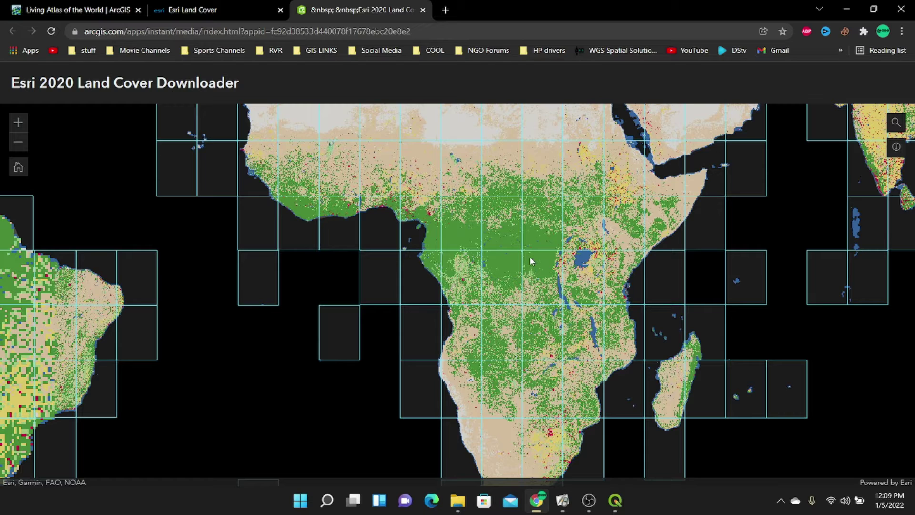
scroll(530, 256, down, 2)
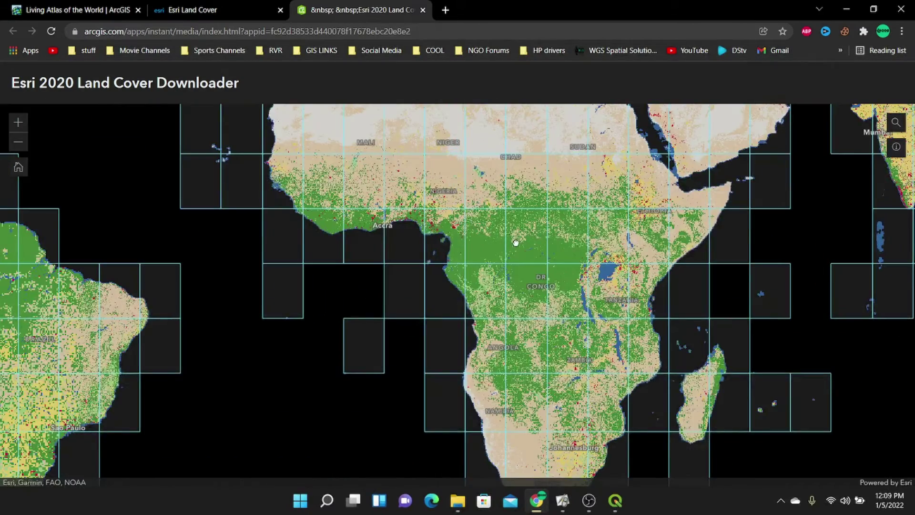
scroll(505, 245, down, 2)
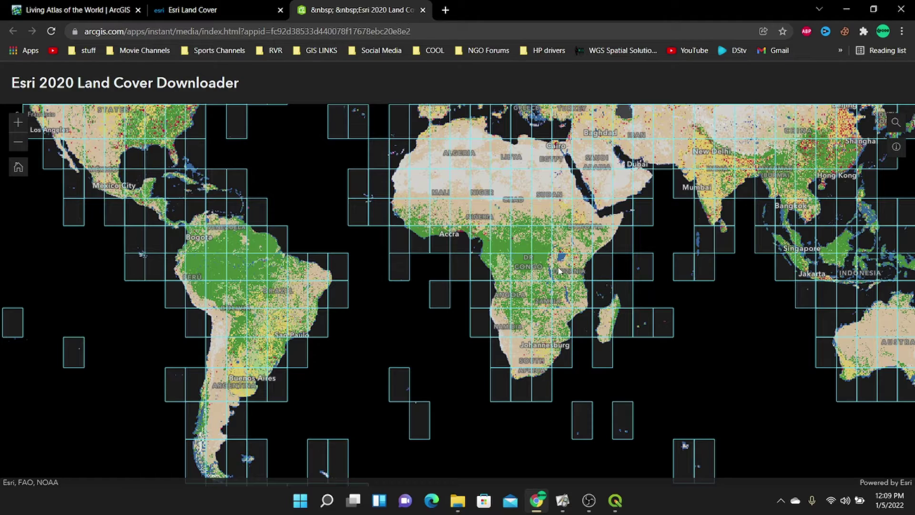
scroll(547, 267, up, 1)
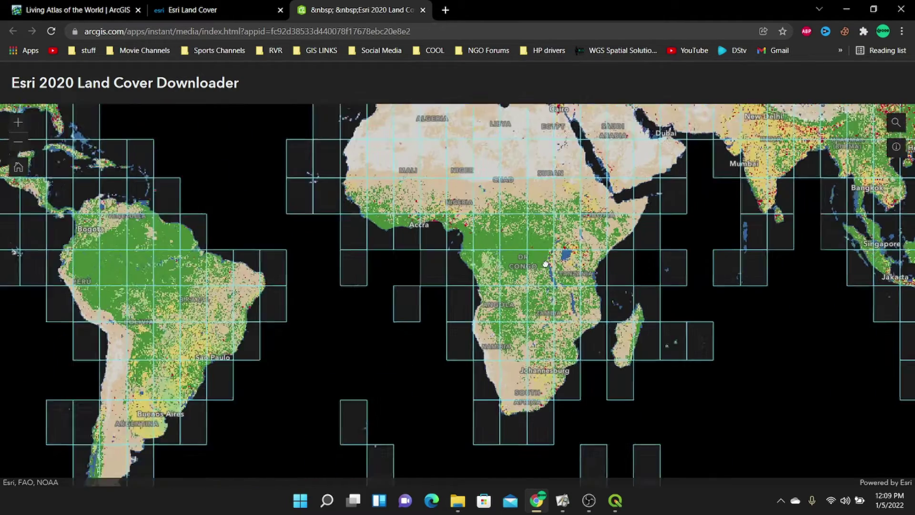
scroll(547, 269, up, 1)
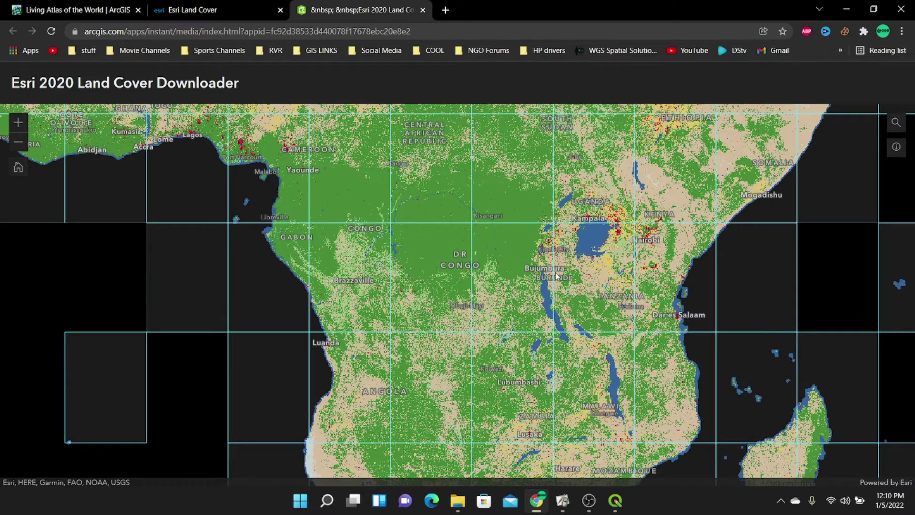
scroll(550, 259, up, 1)
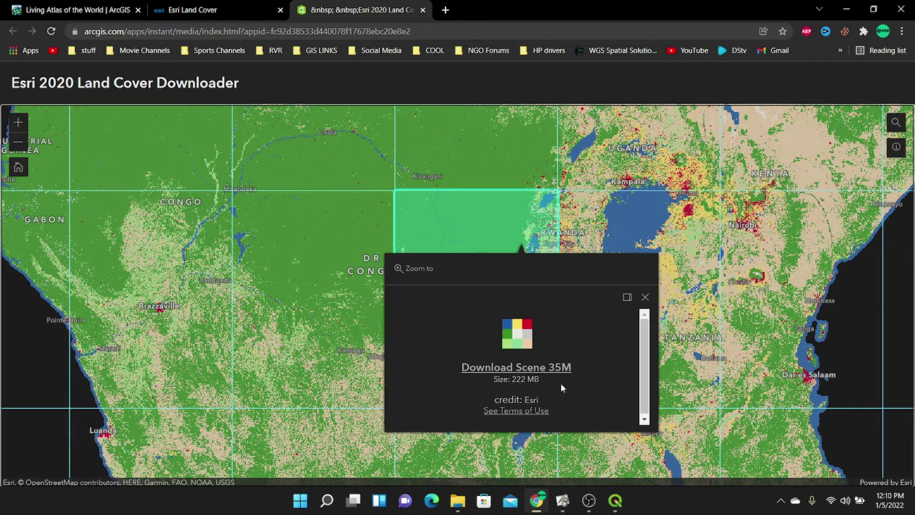
click(511, 371)
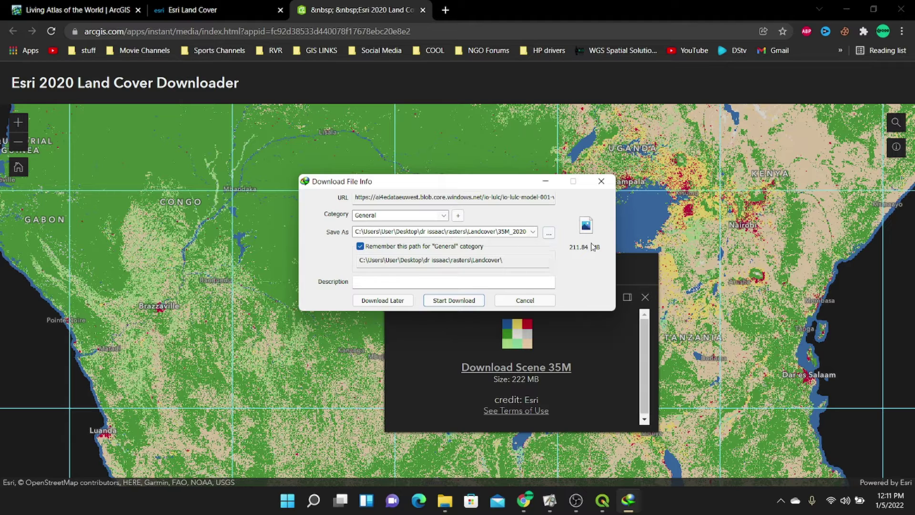
- Choose D:\GIS\GIS\data as the download location and create a new folder named LANDCOVER in it
click(549, 233)
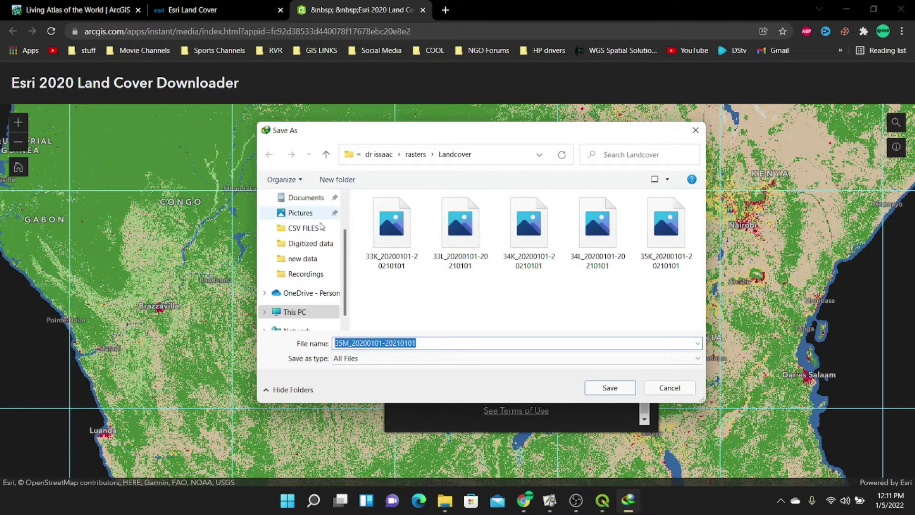
click(308, 313)
scroll(442, 273, down, 2)
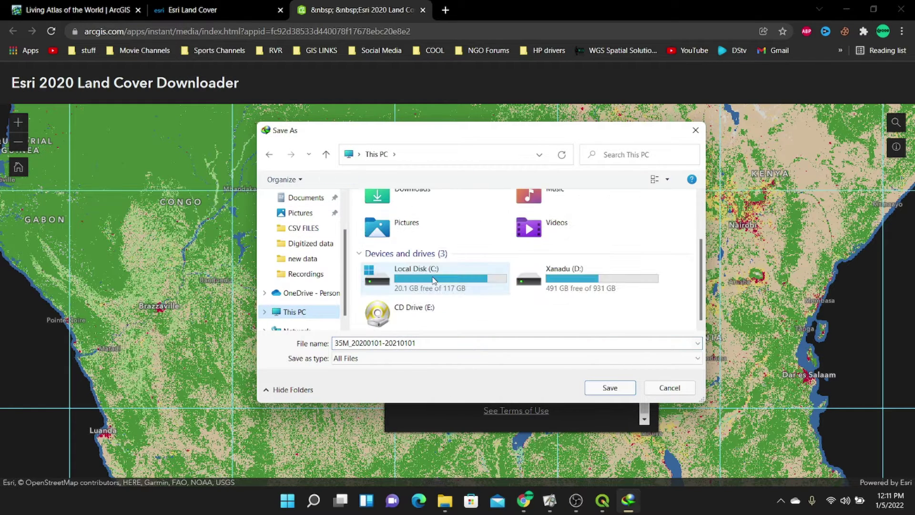
double_click(562, 282)
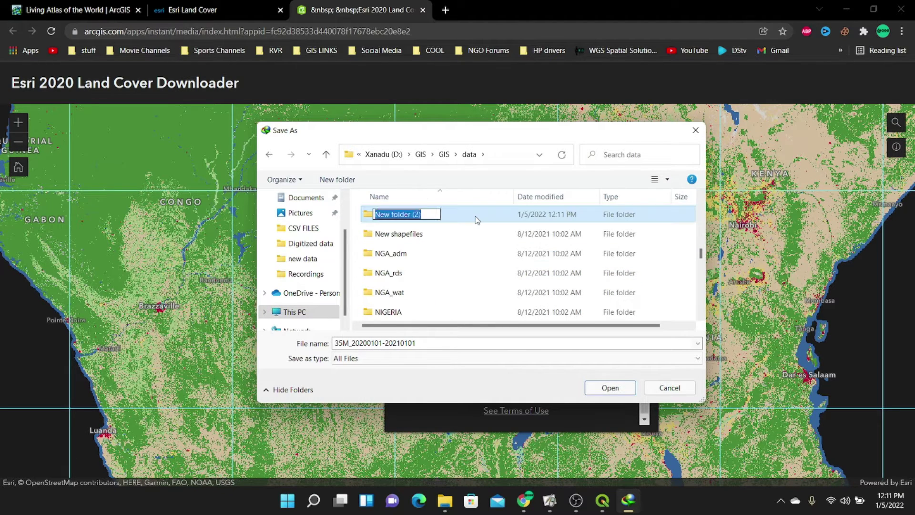
key(BackSpace)
text(LANDCOVER)
key(Return)
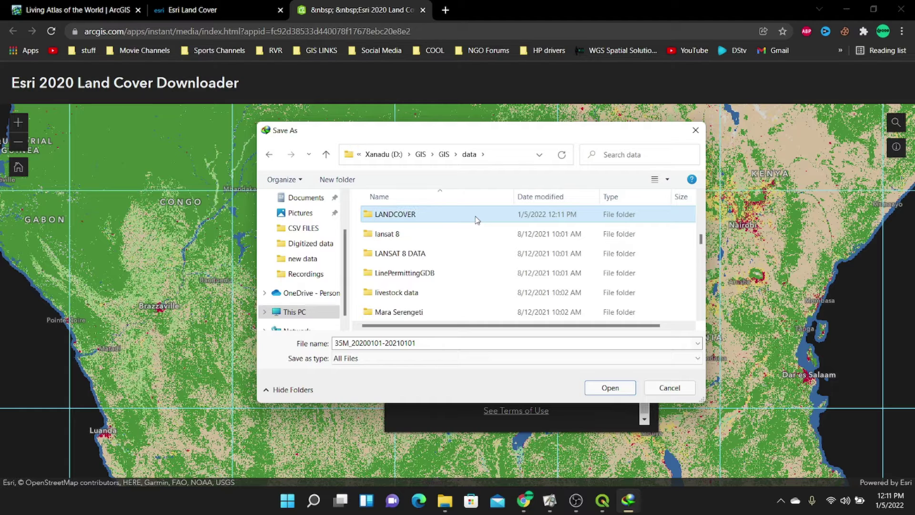
- Download 35M_20200101-20210101.tif into the LANDCOVER folder, then close the completion message and the scene popup
double_click(476, 219)
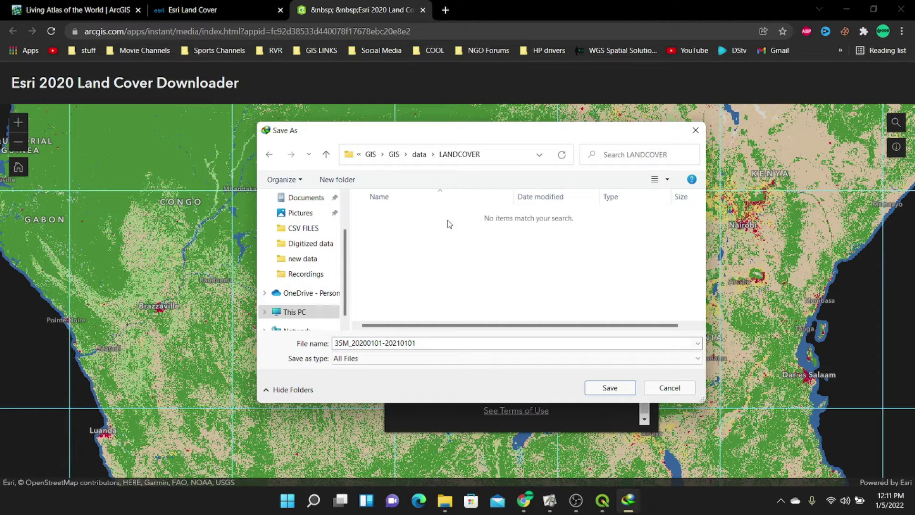
click(610, 388)
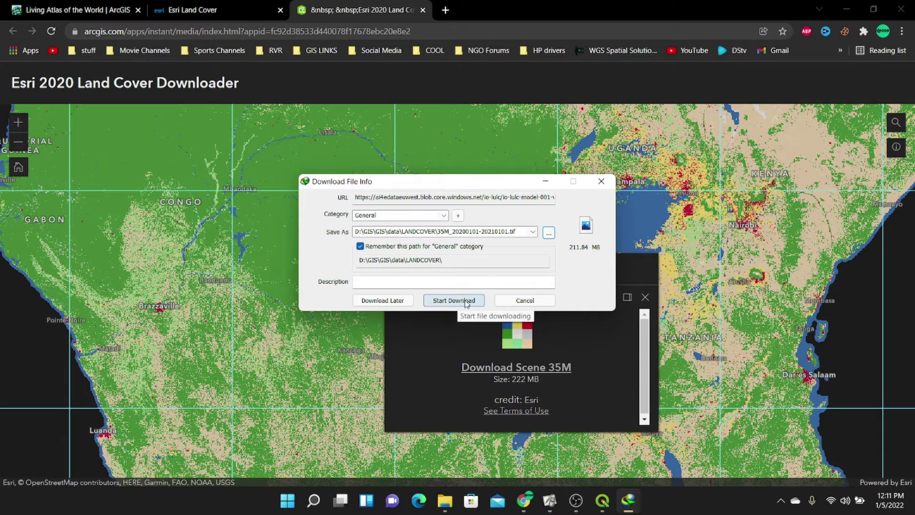
click(455, 301)
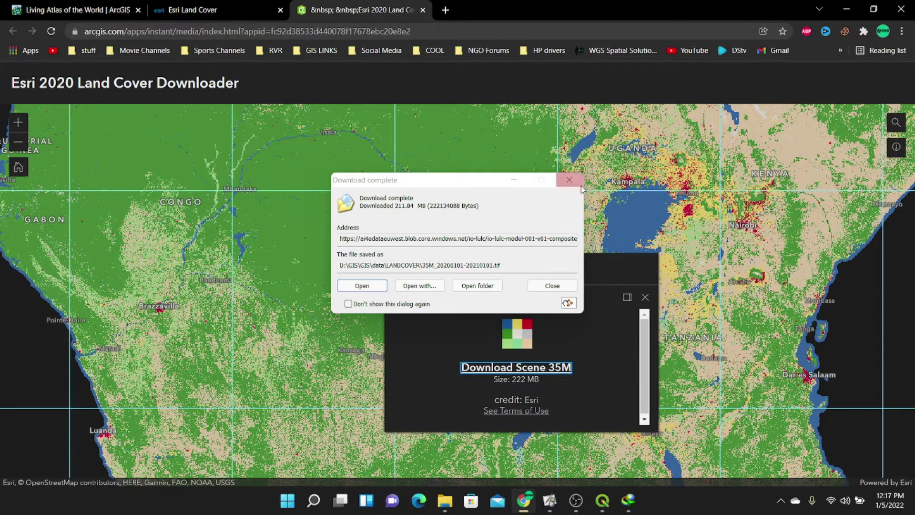
click(553, 286)
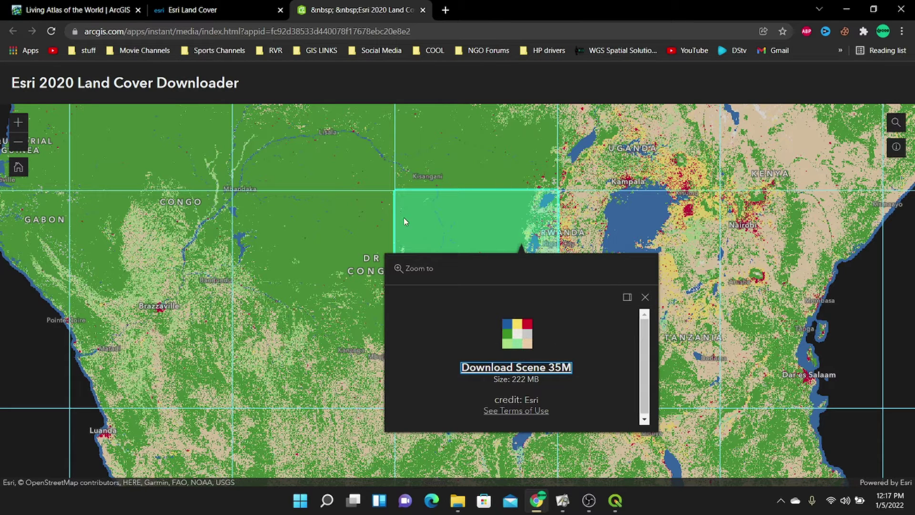
click(644, 297)
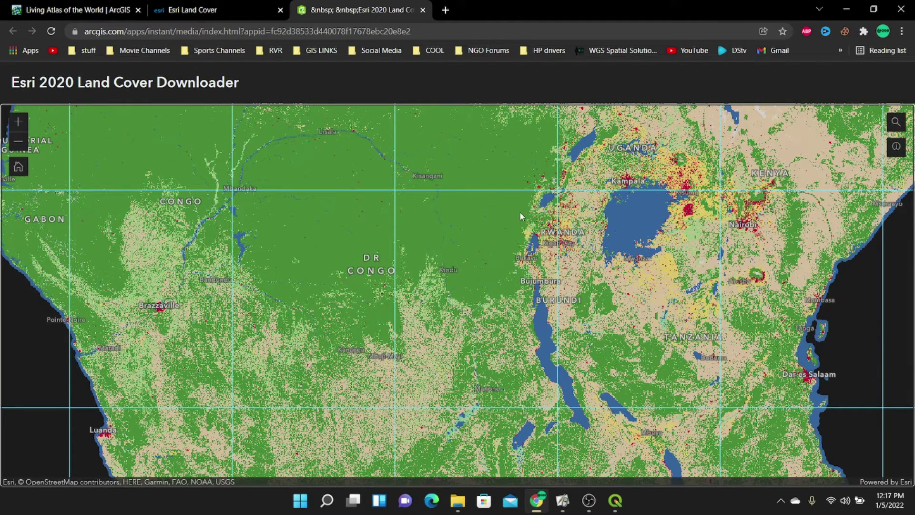
- Download Scene 36M, the tile covering Lake Victoria, into D:\GIS\GIS\data\LANDCOVER, then close the completion message and the scene popup
click(633, 276)
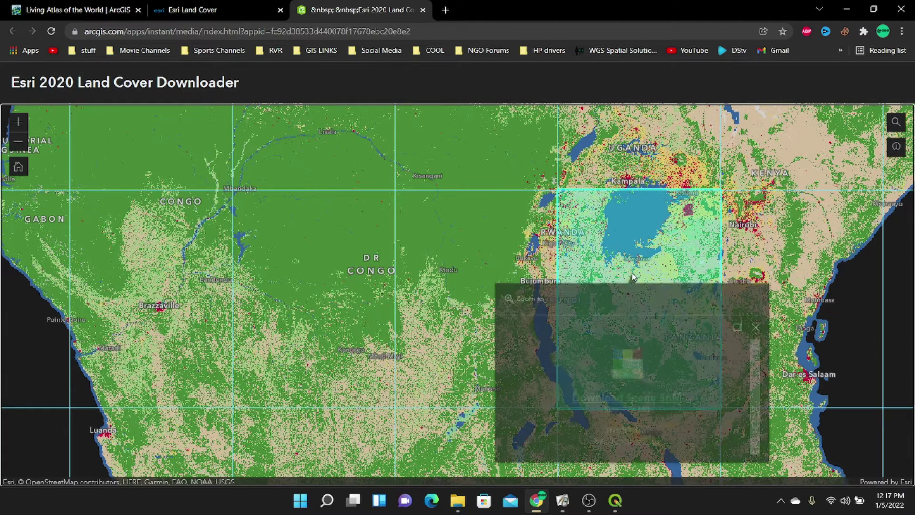
click(630, 400)
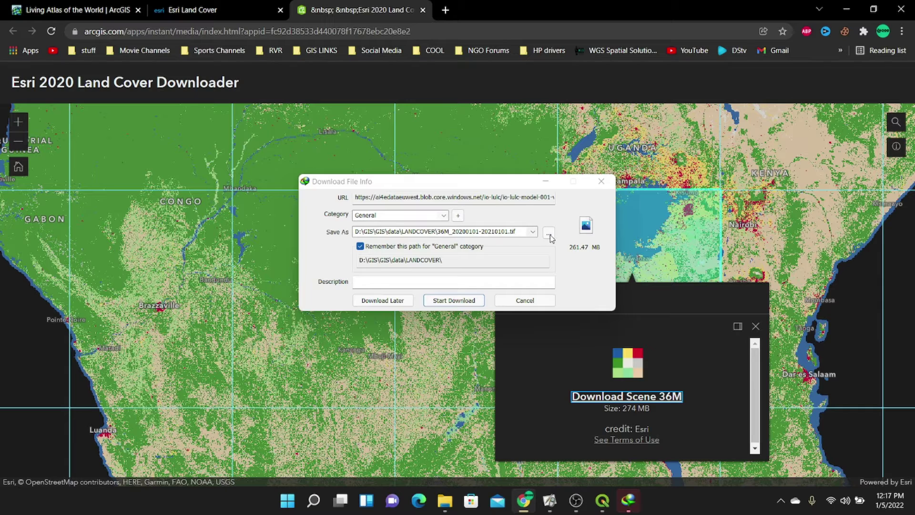
click(459, 304)
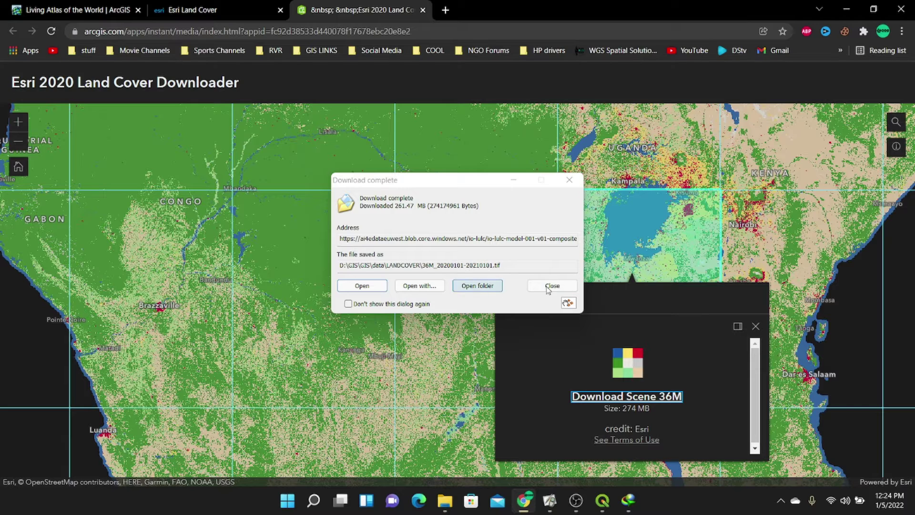
click(568, 181)
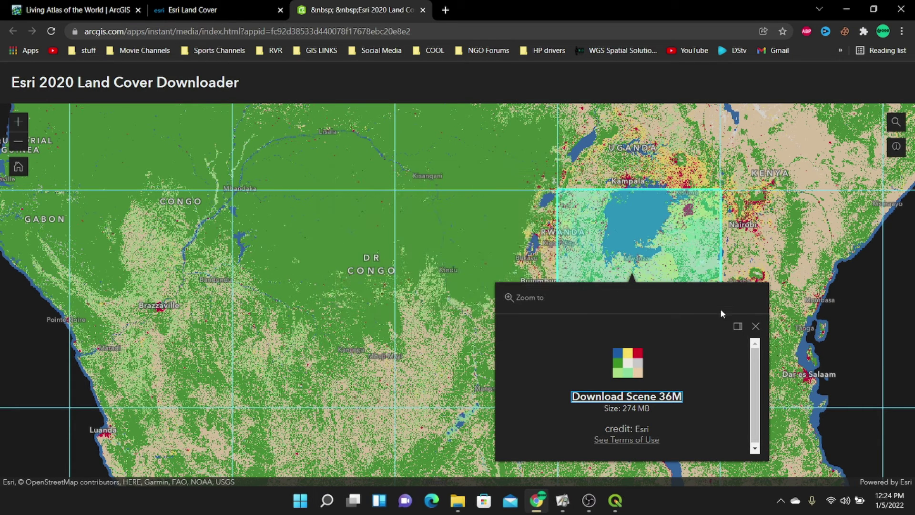
click(755, 327)
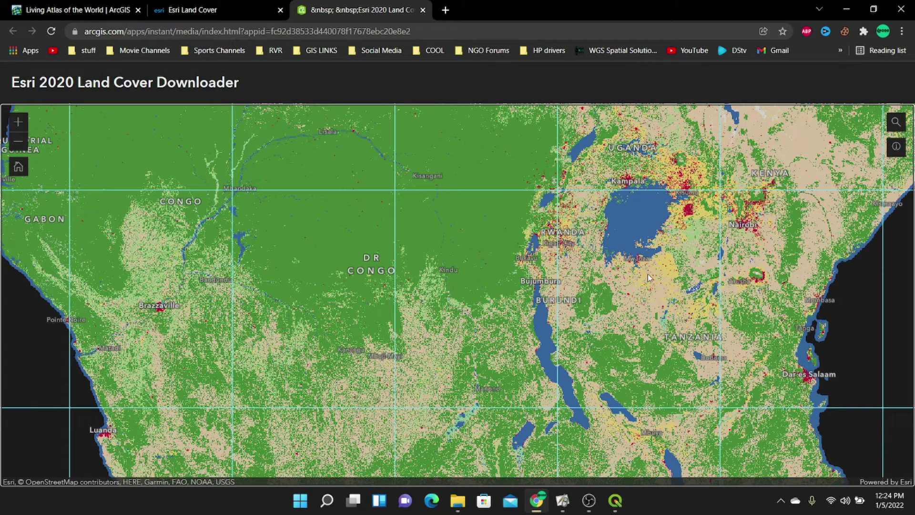
- Switch to QGIS, start adding a raster layer from file, and open the file browser for the raster dataset
click(619, 506)
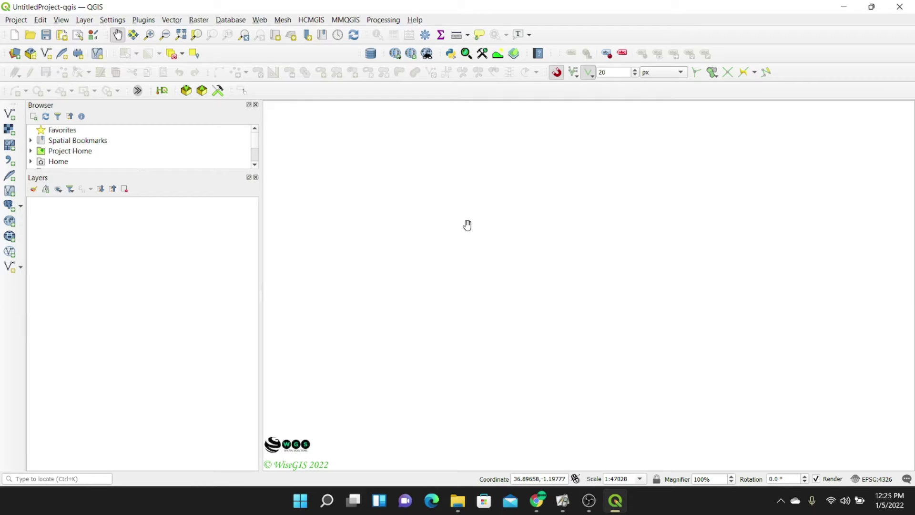
click(85, 20)
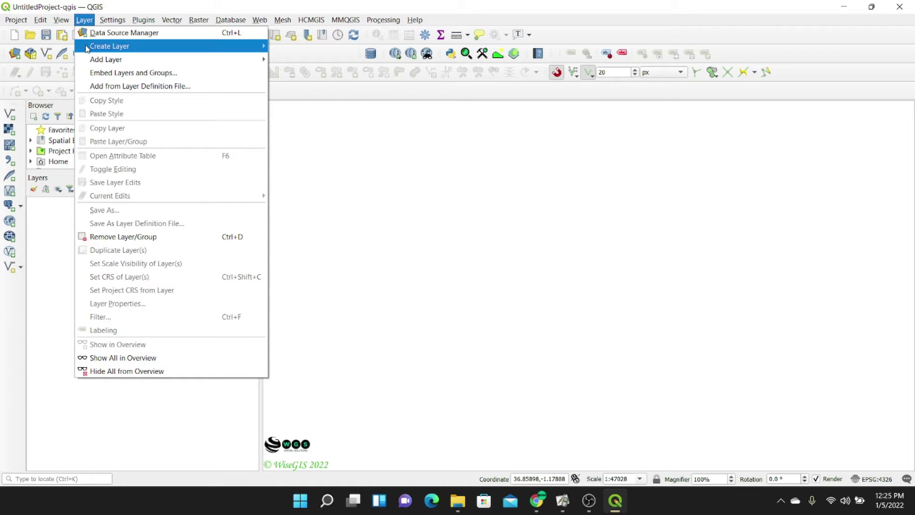
mouse_move(88, 61)
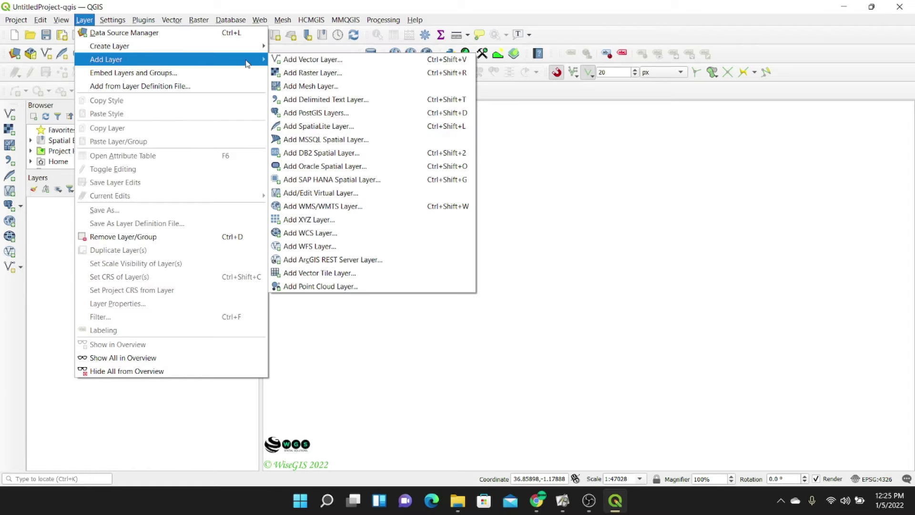
click(296, 76)
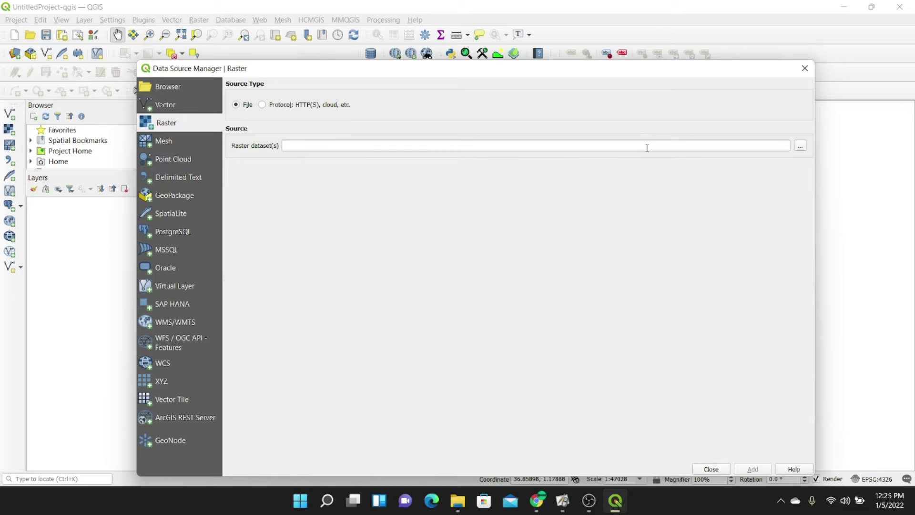
click(800, 146)
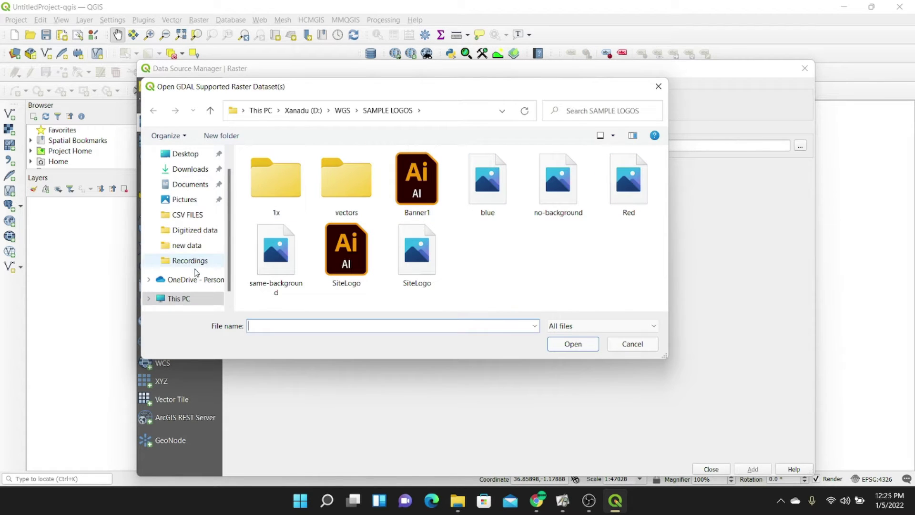
- Browse to the D:\GIS\GIS\data\LANDCOVER folder for the raster source
click(184, 299)
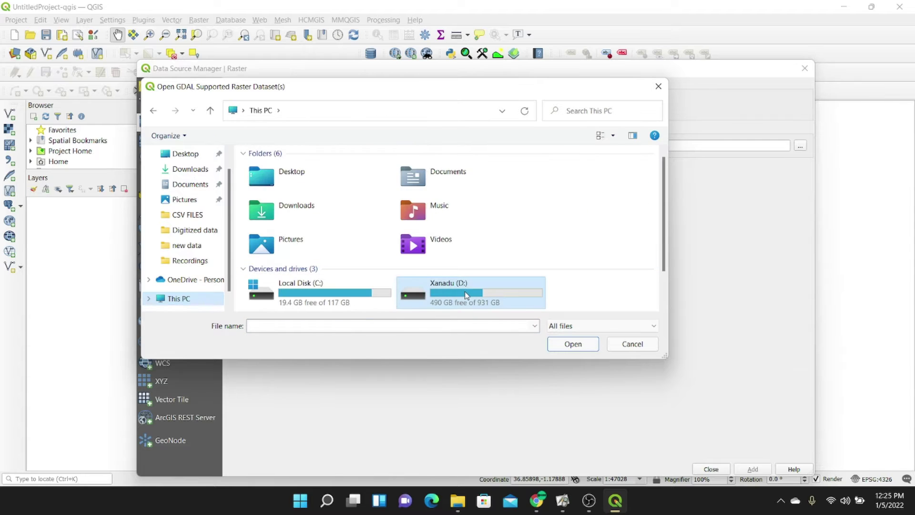
double_click(466, 295)
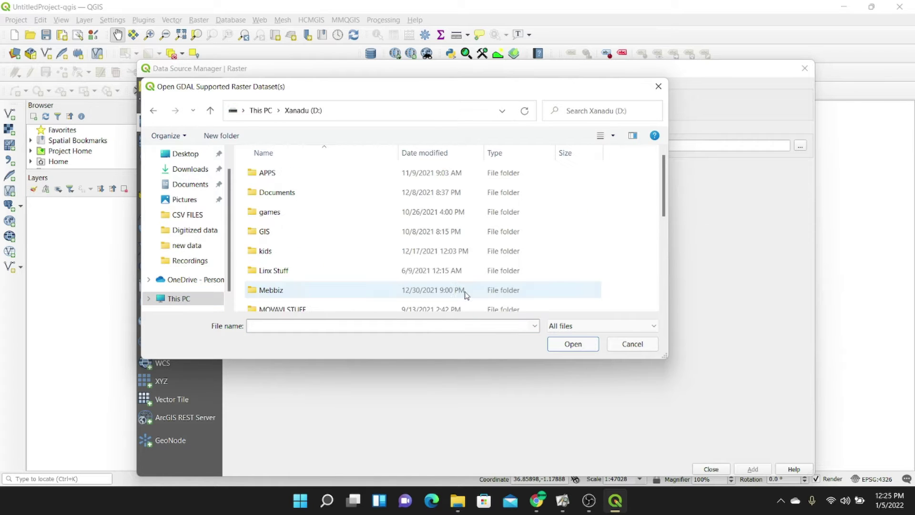
double_click(278, 228)
double_click(265, 270)
double_click(266, 173)
scroll(274, 217, down, 2)
scroll(274, 217, up, 3)
double_click(282, 170)
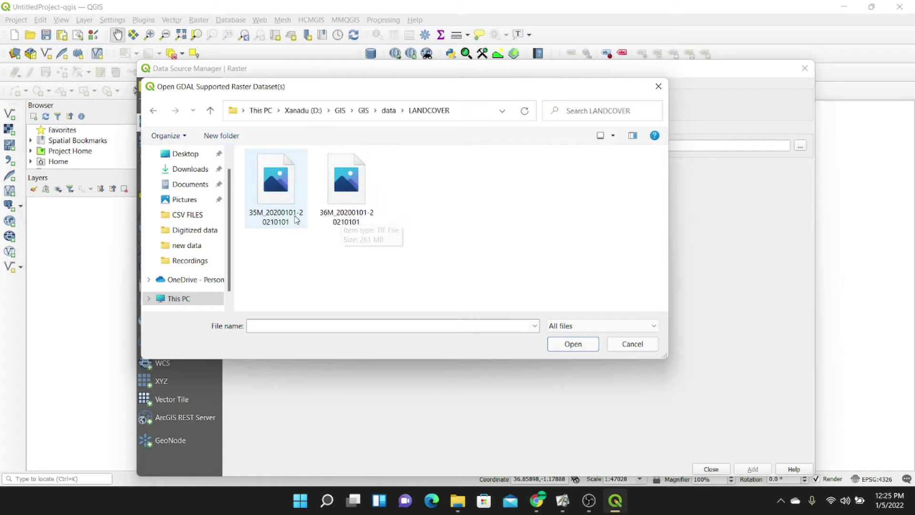
drag(433, 253, 262, 172)
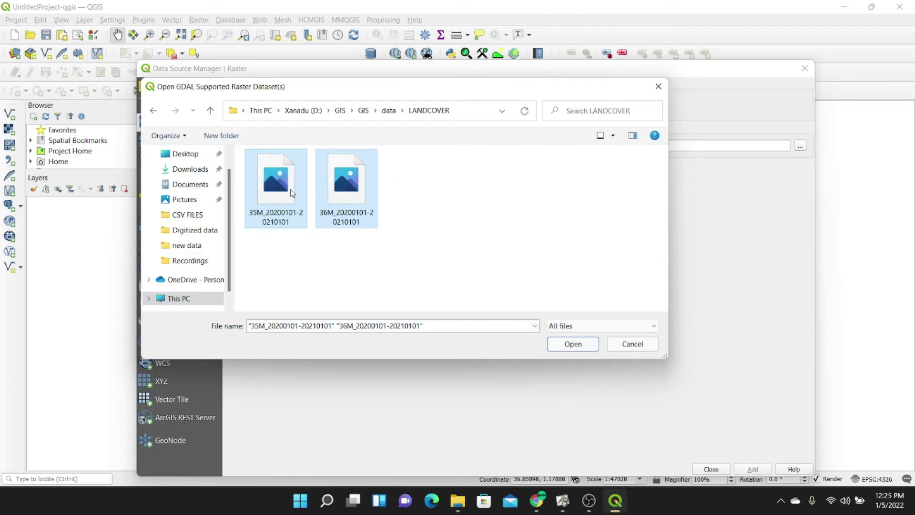
click(566, 343)
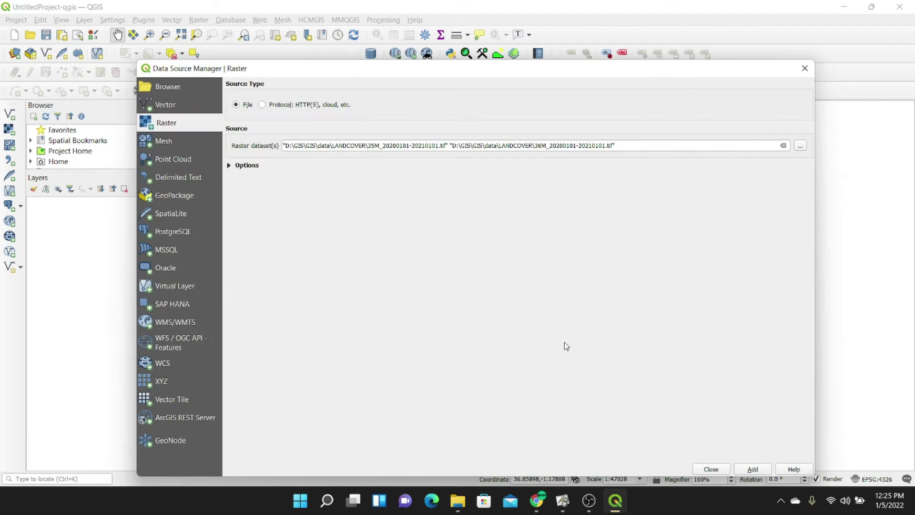
click(754, 469)
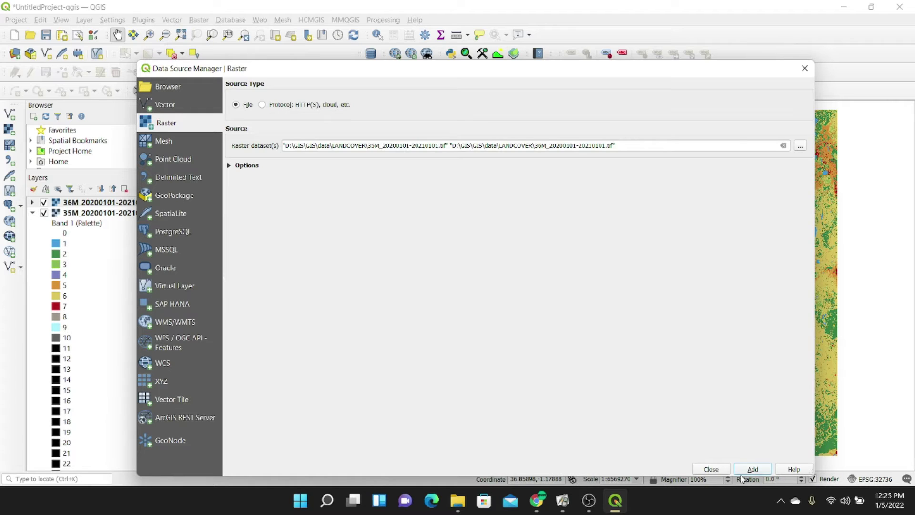
click(708, 470)
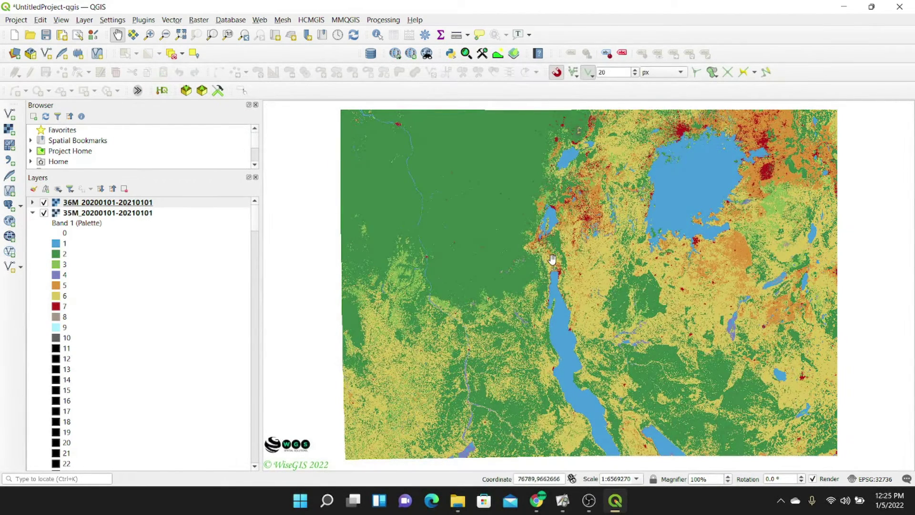
- Collapse the 35M layer's legend and toggle the 36M layer off and on to check each tile's coverage
click(32, 215)
click(44, 213)
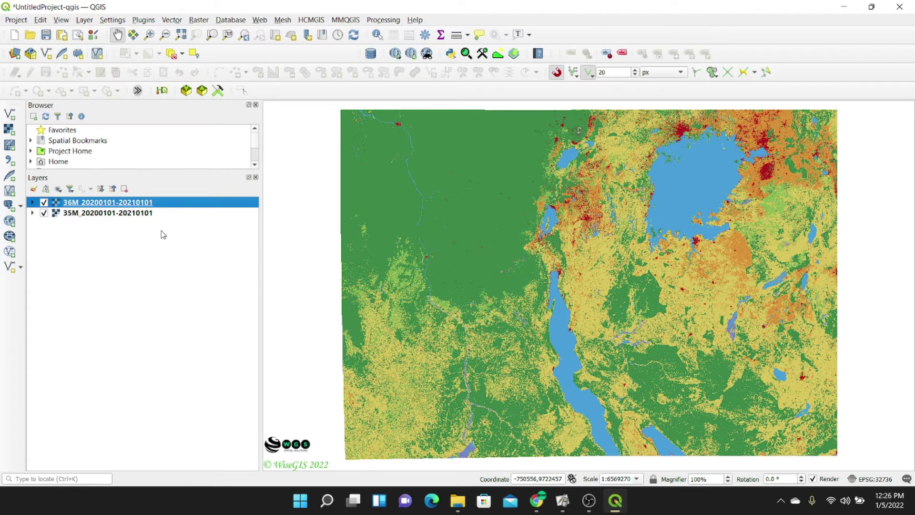
click(44, 203)
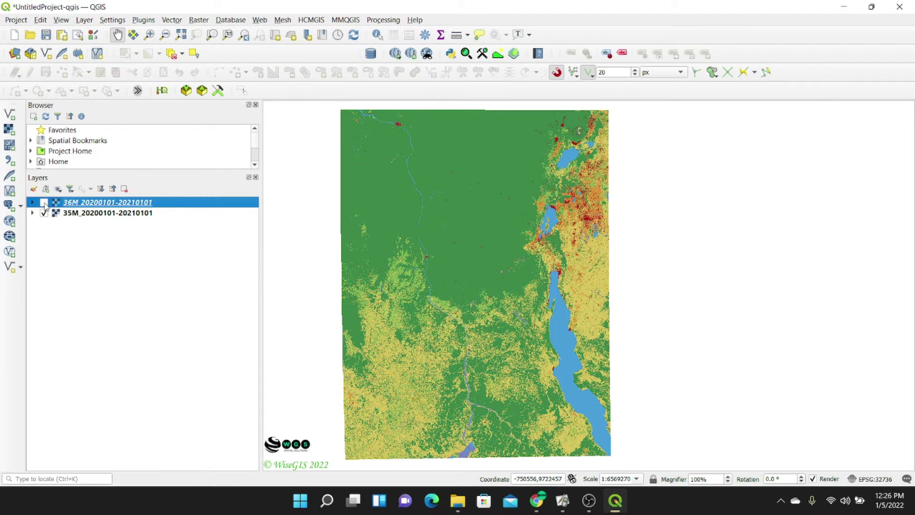
click(44, 202)
click(44, 203)
click(44, 202)
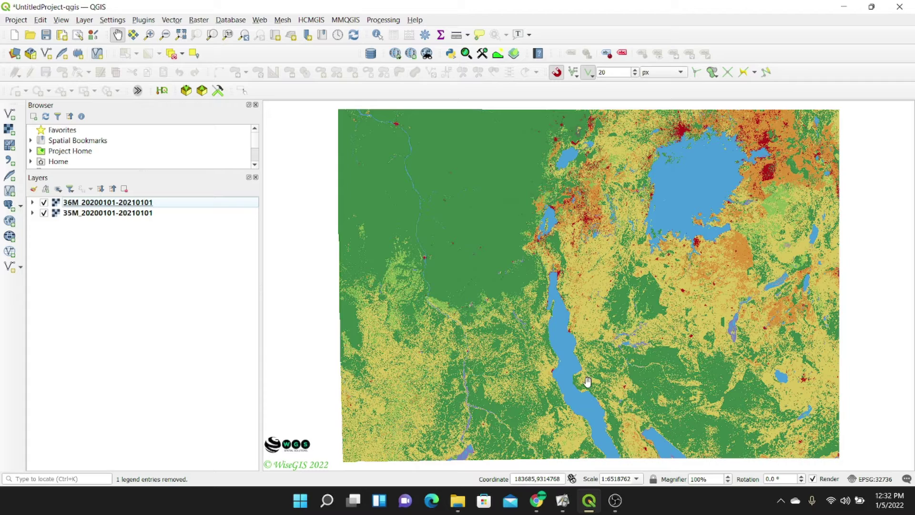
- Switch to Chrome, search for DIVAGIS in a new tab, and open the site's free spatial data download by country
click(539, 506)
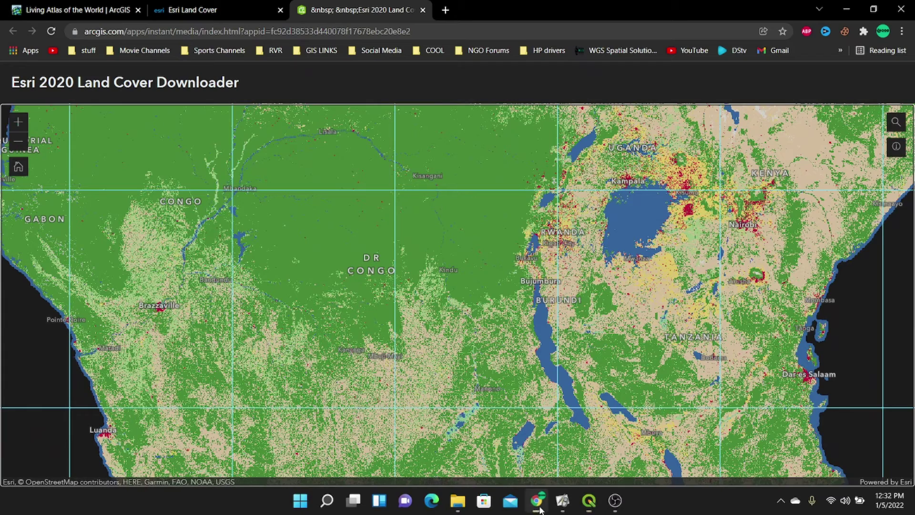
click(446, 11)
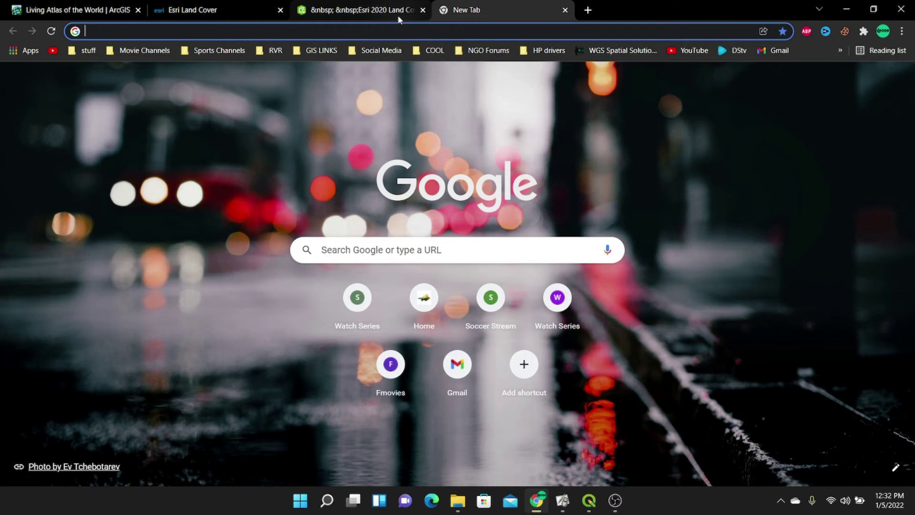
text(DIVAGIS)
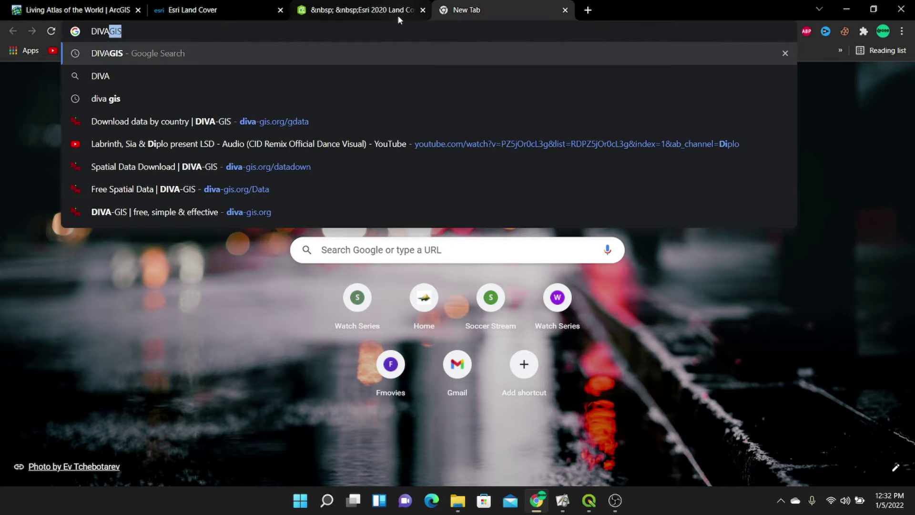
key(Return)
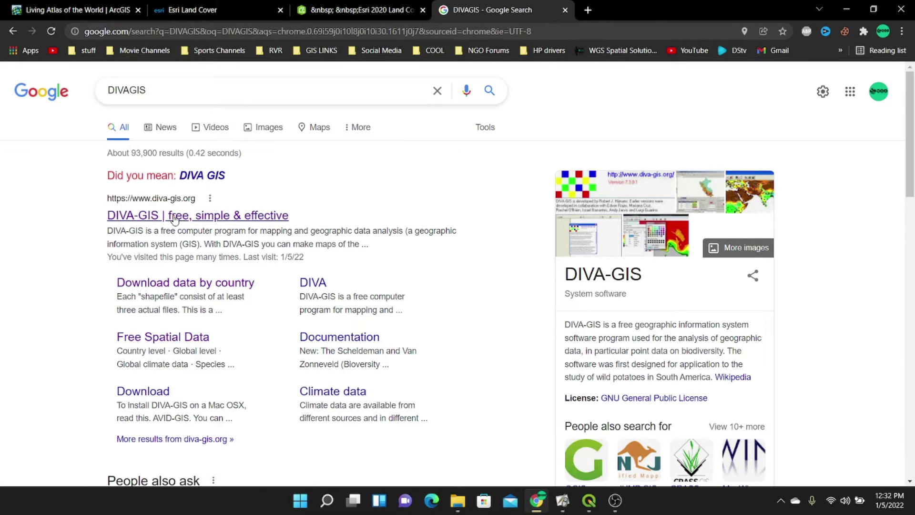
click(216, 217)
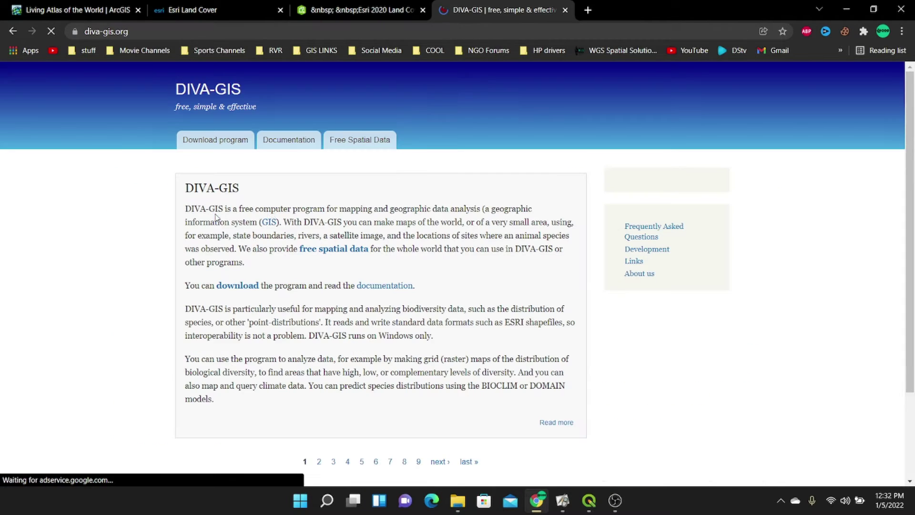
click(360, 142)
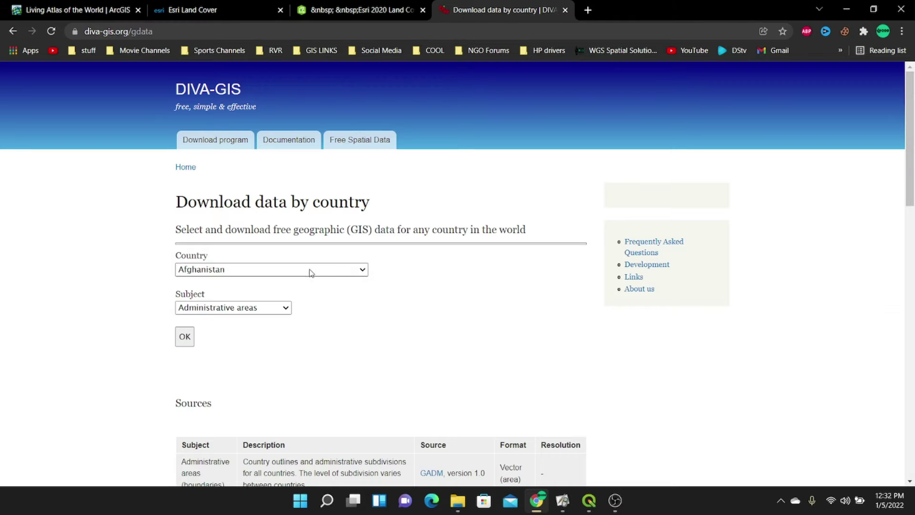
- Choose Rwanda as the country with Administrative areas as the subject, and submit the data request
click(361, 270)
scroll(250, 224, down, 15)
scroll(249, 222, down, 20)
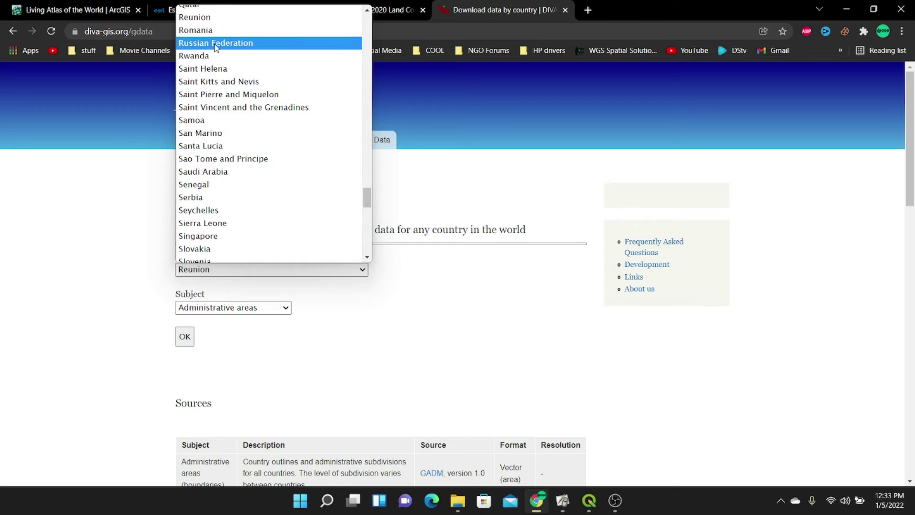
click(200, 60)
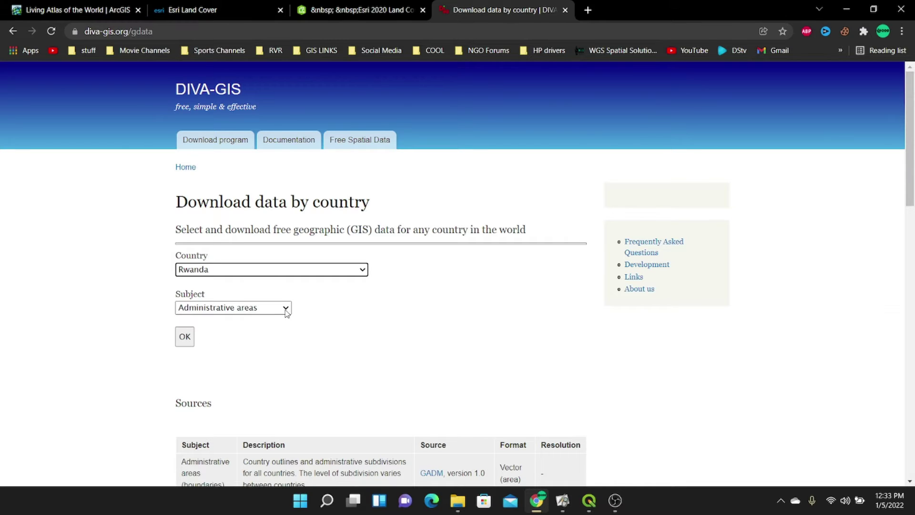
click(286, 309)
click(273, 310)
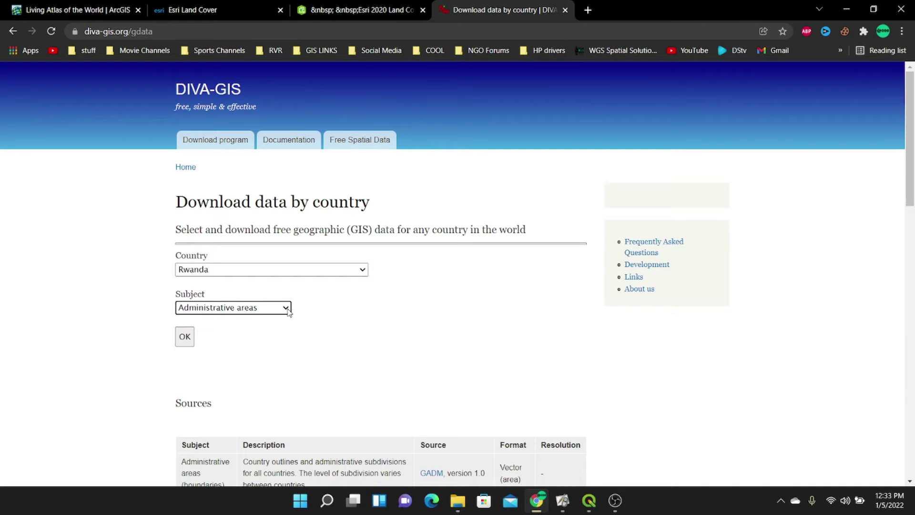
click(186, 339)
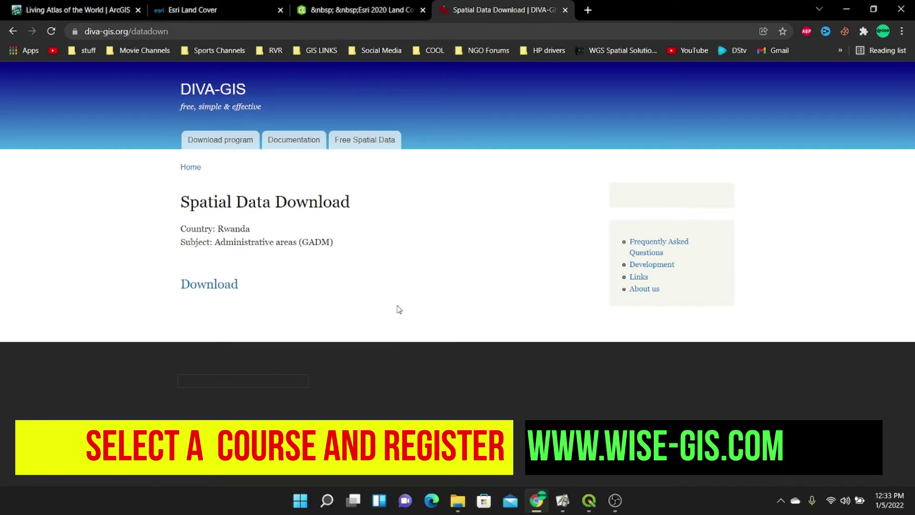
- Request the Rwanda boundary download and browse its save location to the D:\GIS\GIS\data folder
click(222, 289)
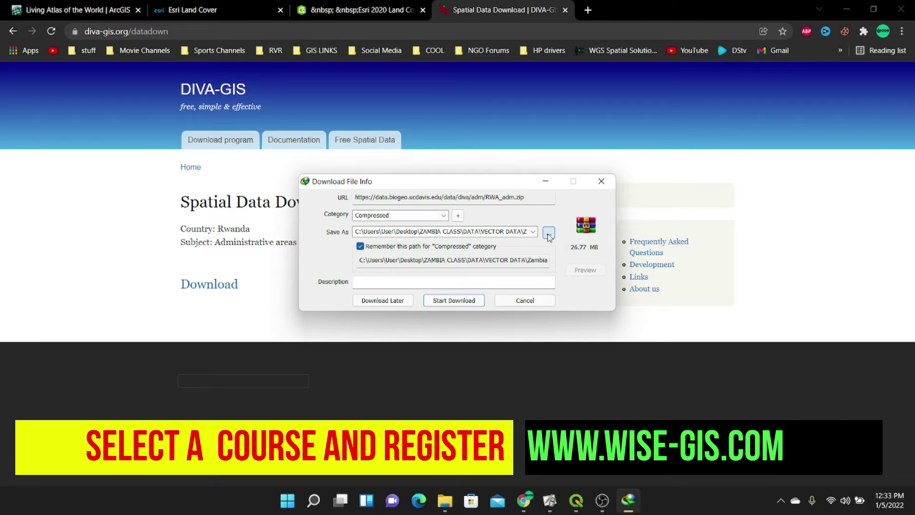
click(549, 233)
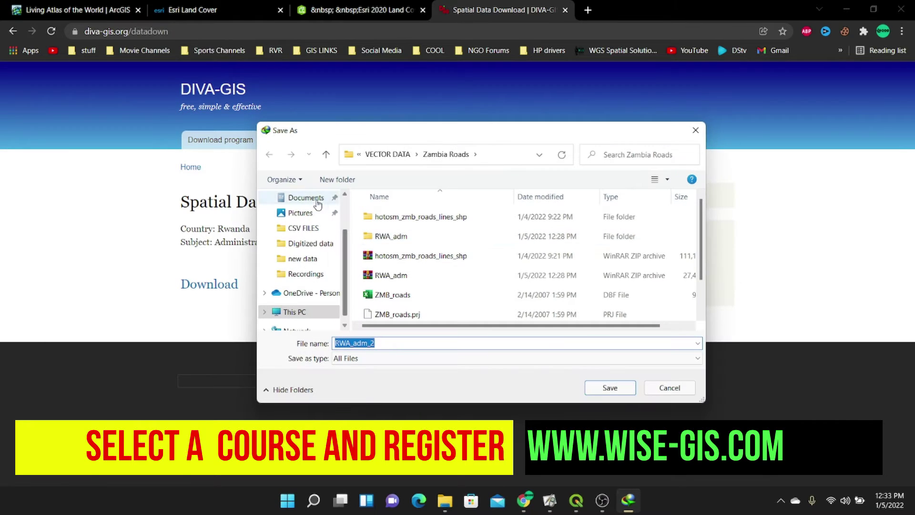
click(299, 312)
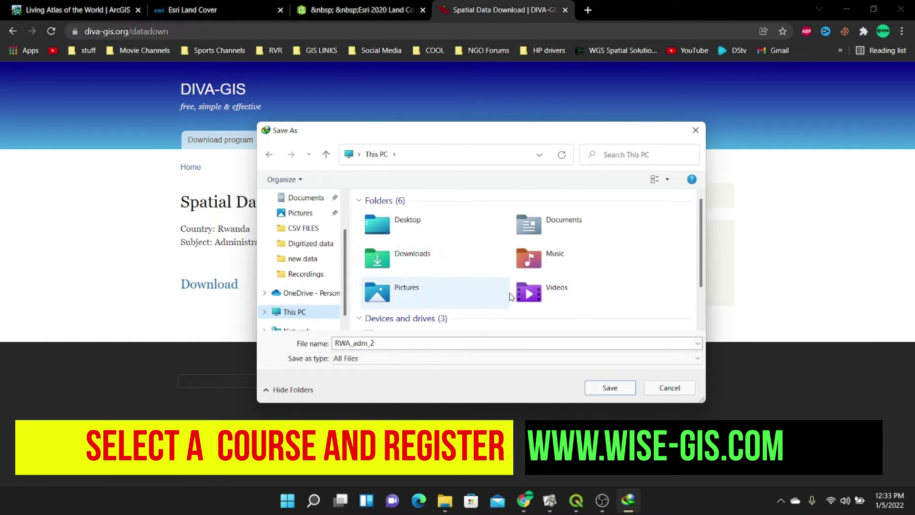
scroll(524, 267, down, 3)
click(568, 278)
double_click(567, 278)
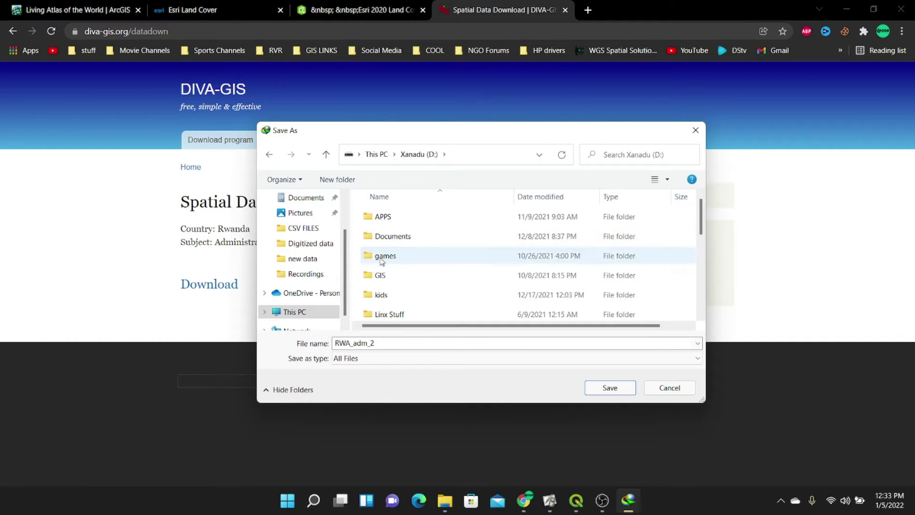
double_click(384, 277)
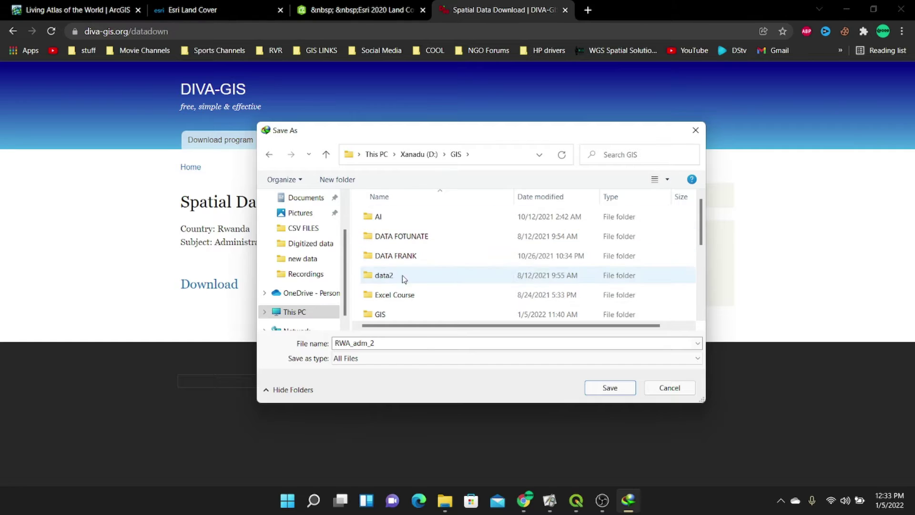
double_click(386, 314)
double_click(384, 217)
- Create a folder named Rwanda data, set it as the save location for RWA_adm_2.zip, and start the download
click(338, 179)
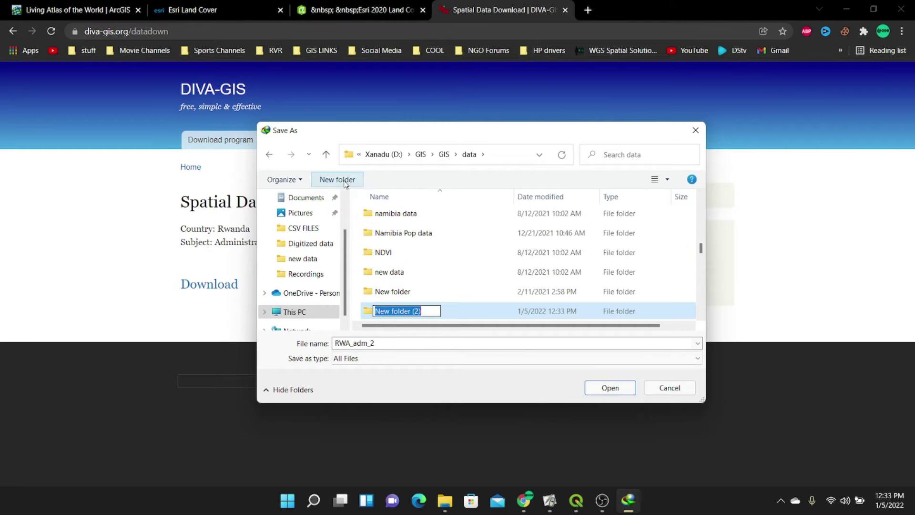
text(Rwanda data)
key(Return)
key(Return)
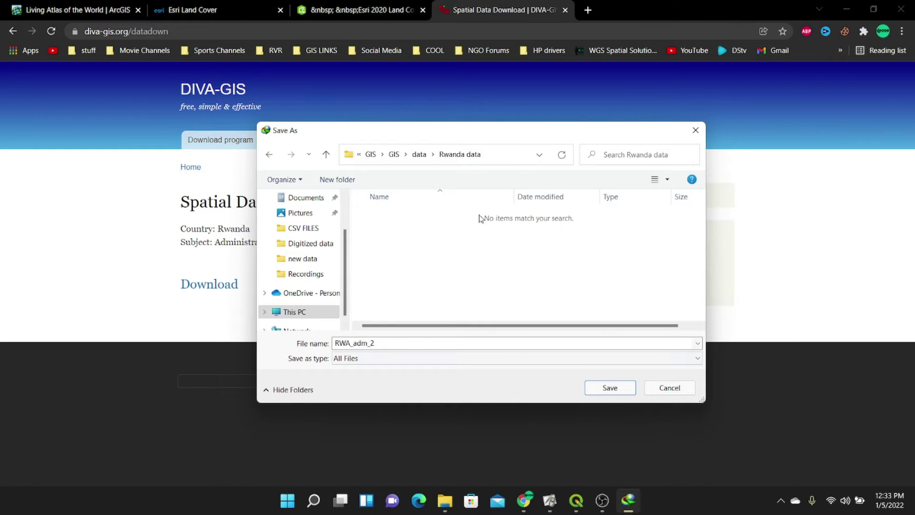
click(609, 388)
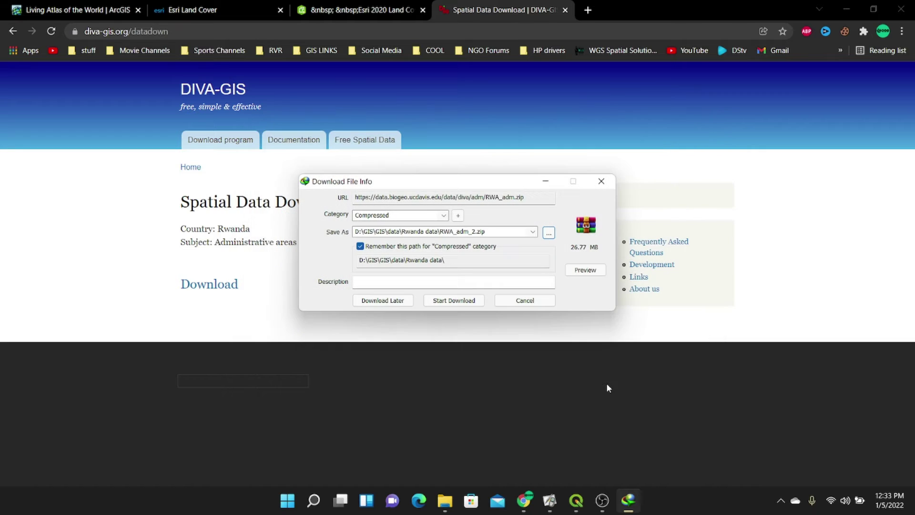
click(466, 299)
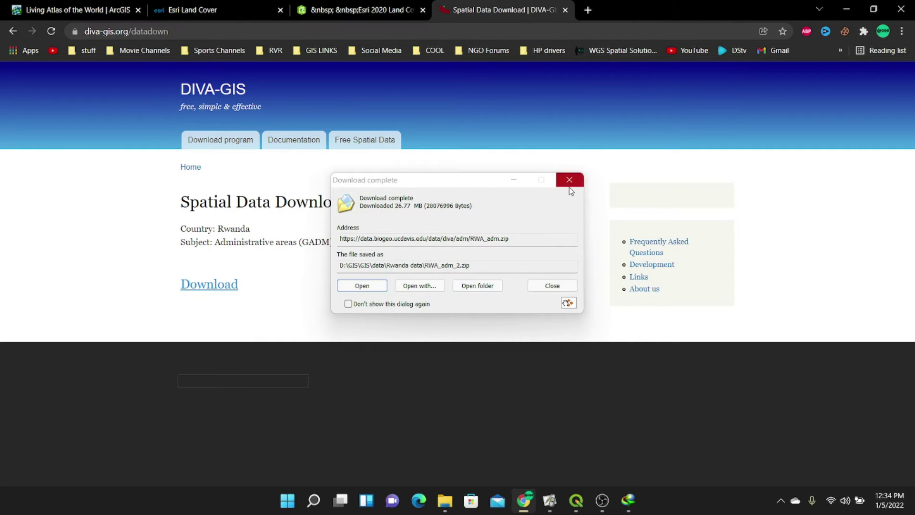
- Open the download's folder, extract the RWA_adm_2 archive into its own RWA_adm_2 subfolder, and close the file window
click(483, 287)
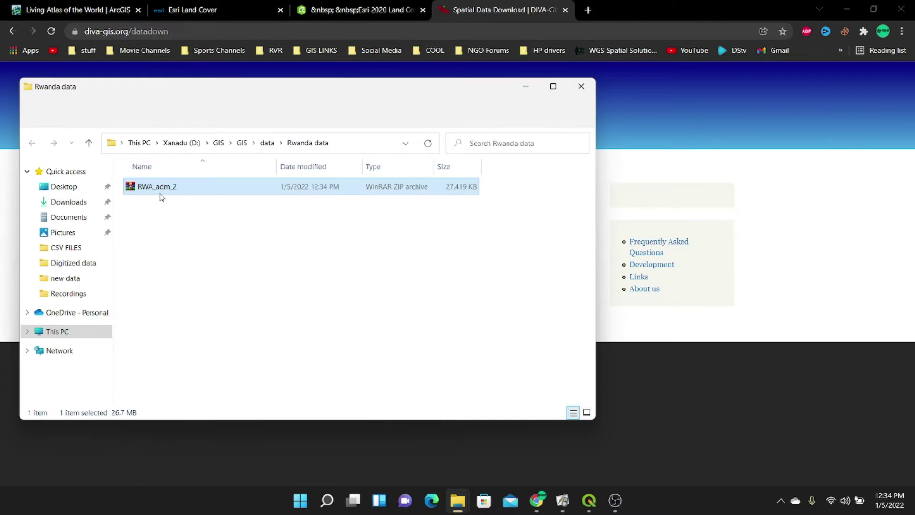
key(shift+F10)
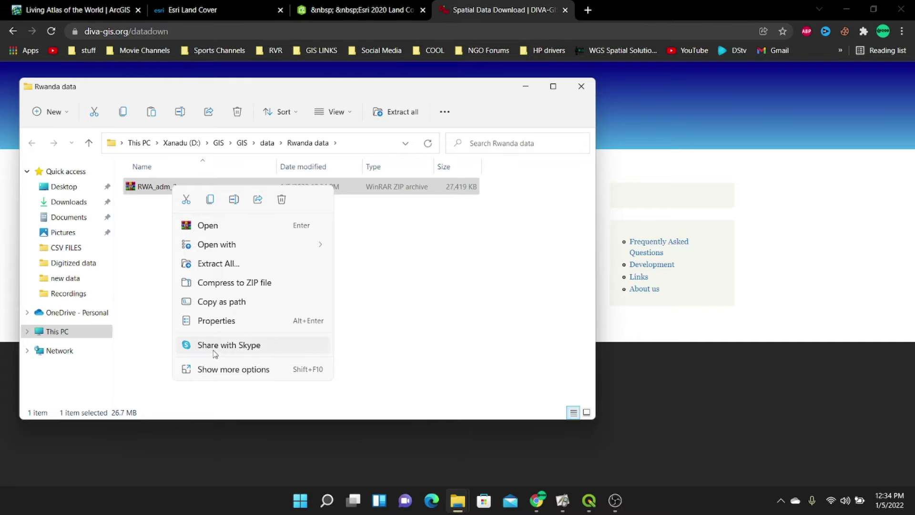
click(224, 369)
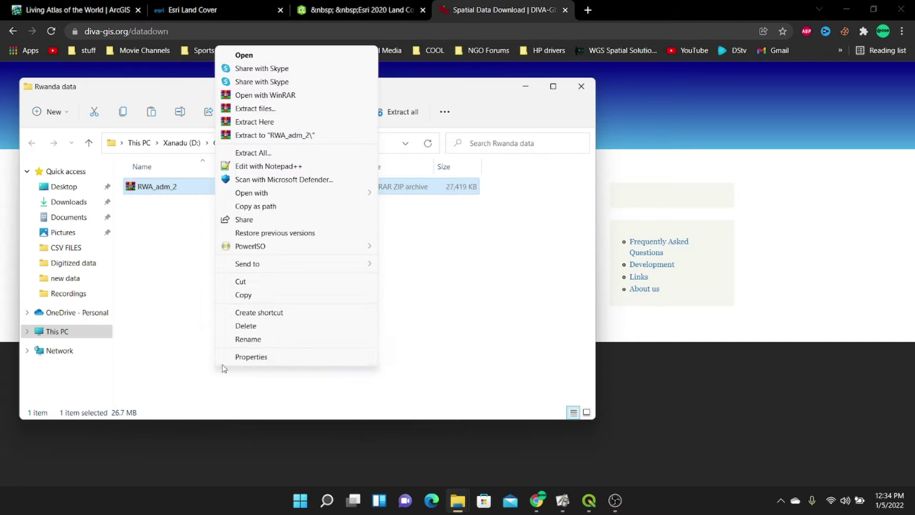
click(267, 135)
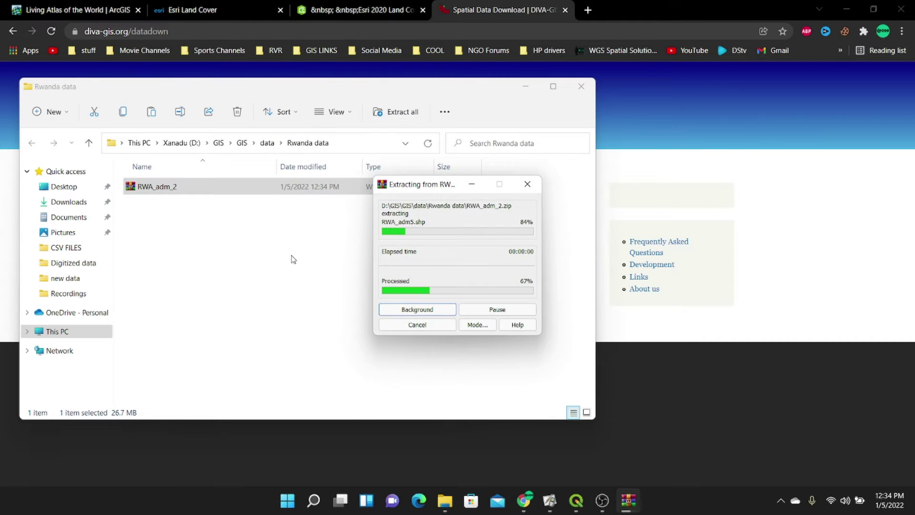
click(210, 255)
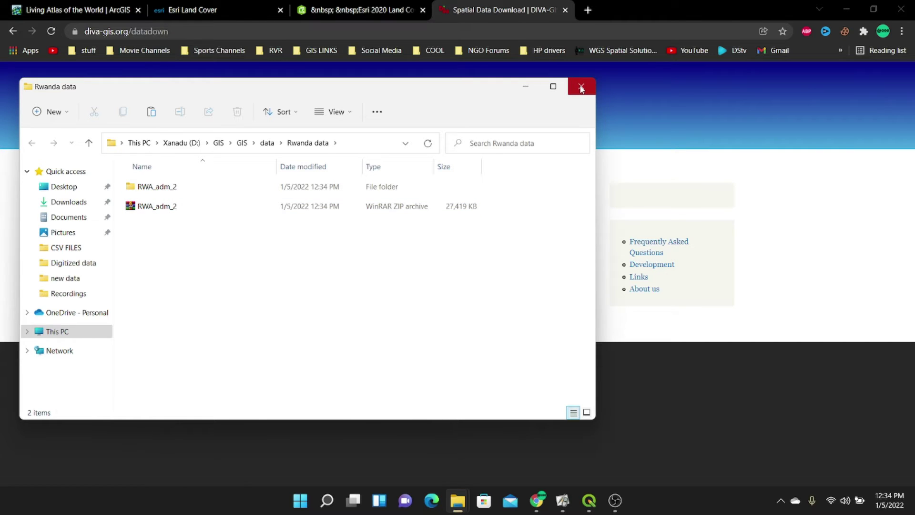
click(581, 89)
- Switch to QGIS, start adding a vector layer, and open the file chooser for the vector dataset
click(589, 500)
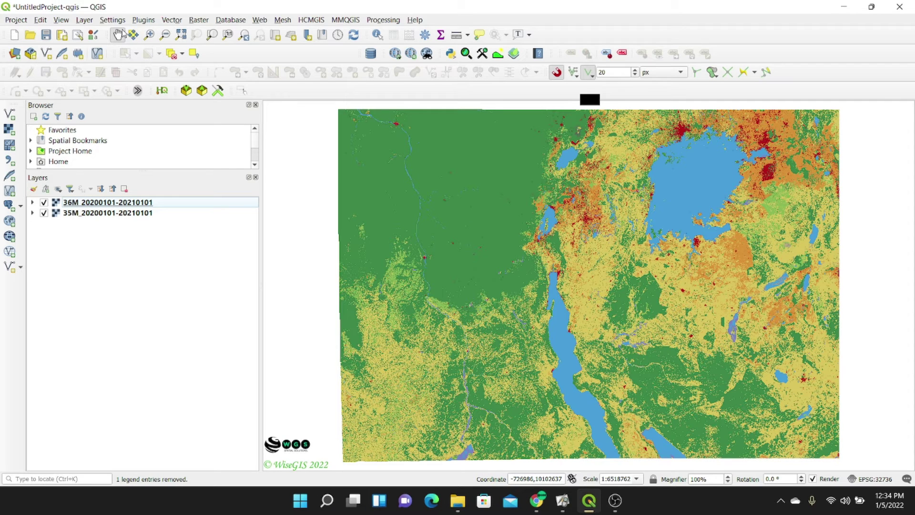
click(84, 20)
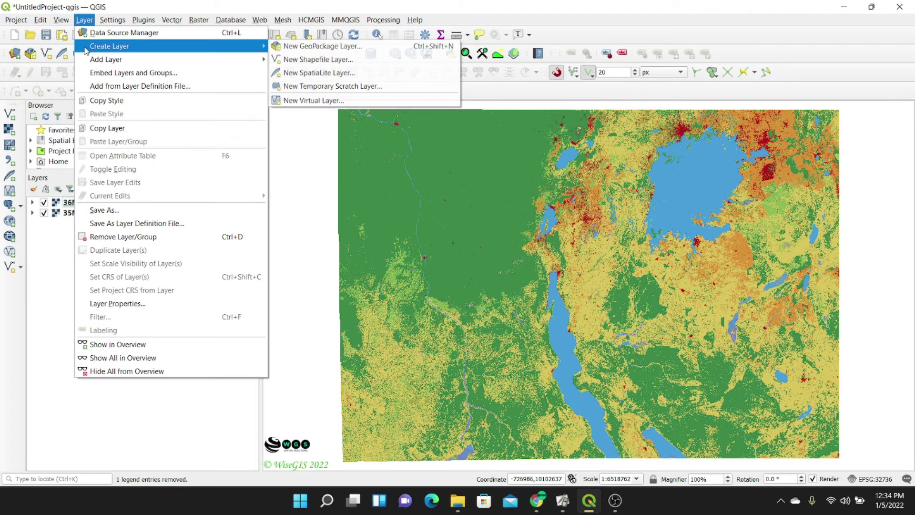
mouse_move(84, 55)
click(298, 60)
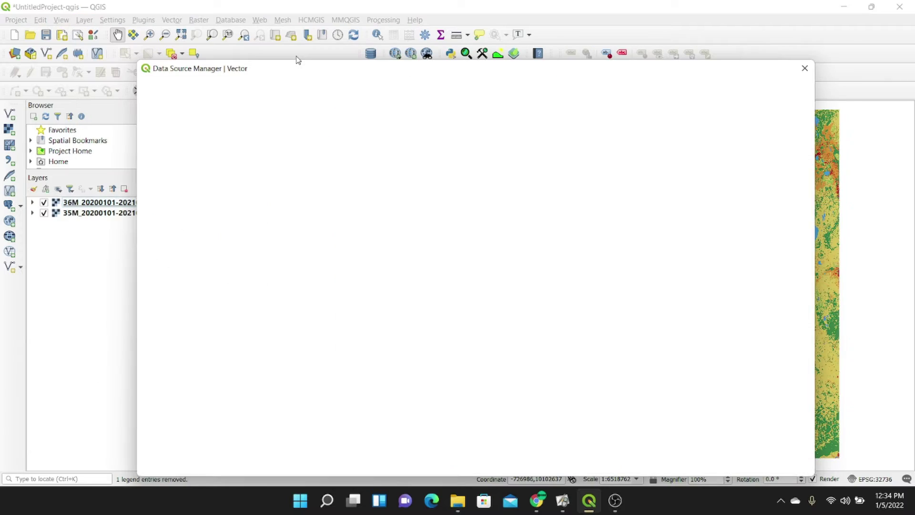
click(797, 164)
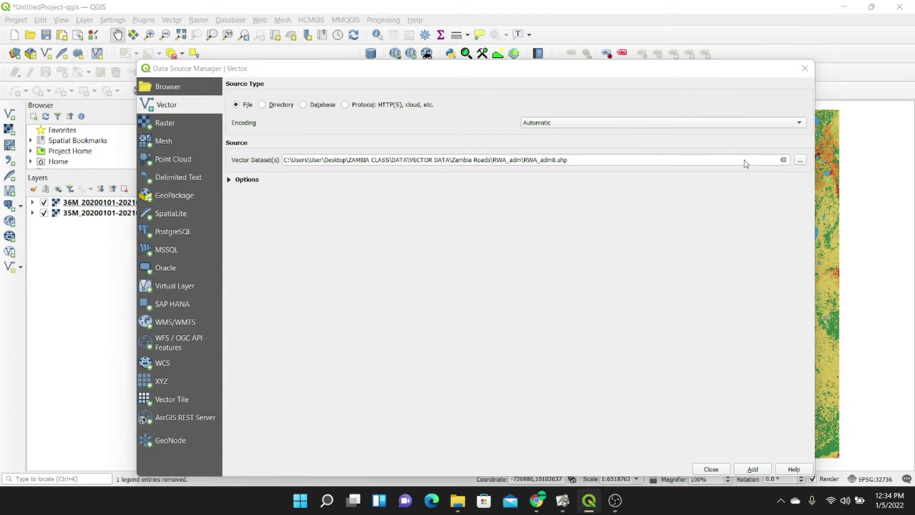
click(293, 111)
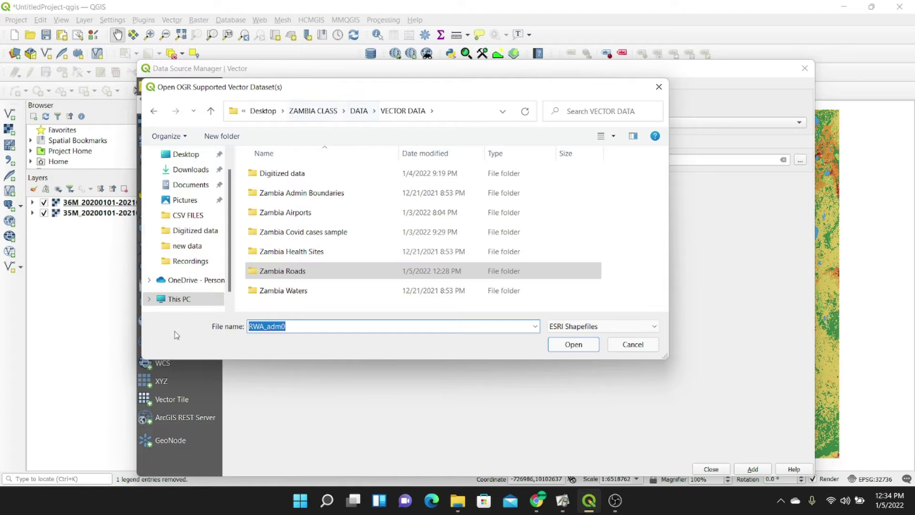
- Browse to the extracted shapefiles in D:\GIS\GIS\data\Rwanda data\RWA_adm_2
click(181, 300)
double_click(420, 288)
double_click(265, 185)
scroll(266, 201, down, 2)
double_click(267, 224)
double_click(286, 200)
scroll(294, 192, down, 10)
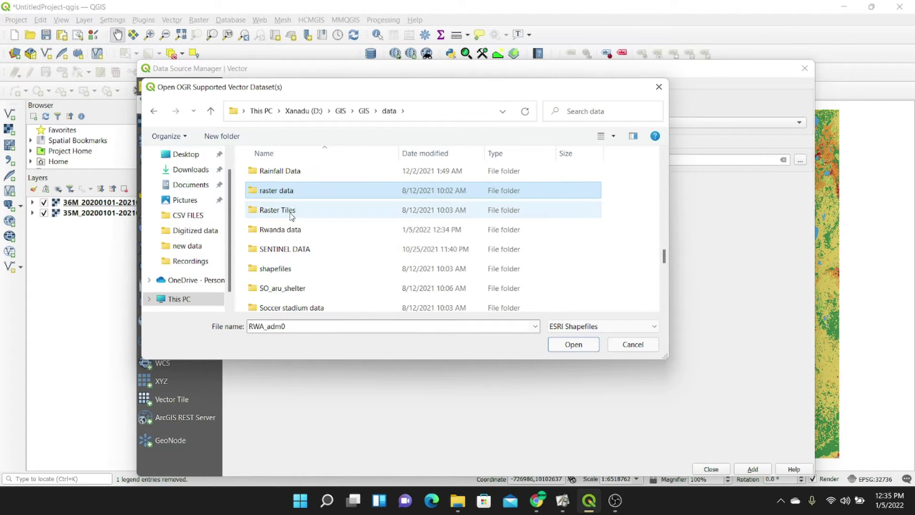
double_click(291, 229)
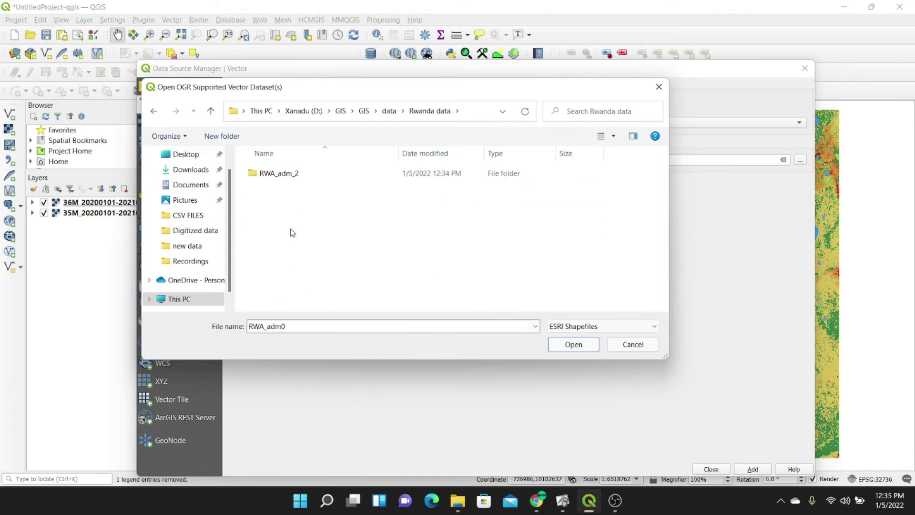
double_click(285, 175)
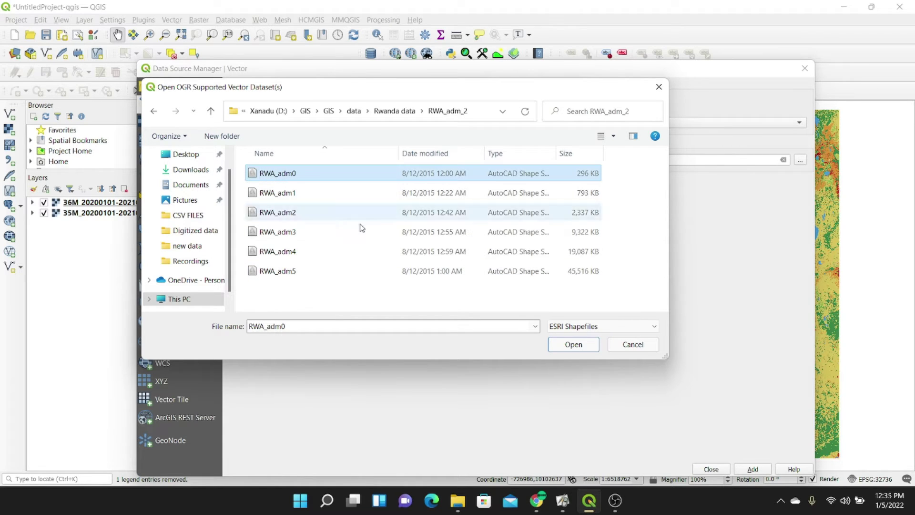
- Add the RWA_adm0 shapefile to the project, close the Data Source Manager, and zoom to the new layer
click(574, 346)
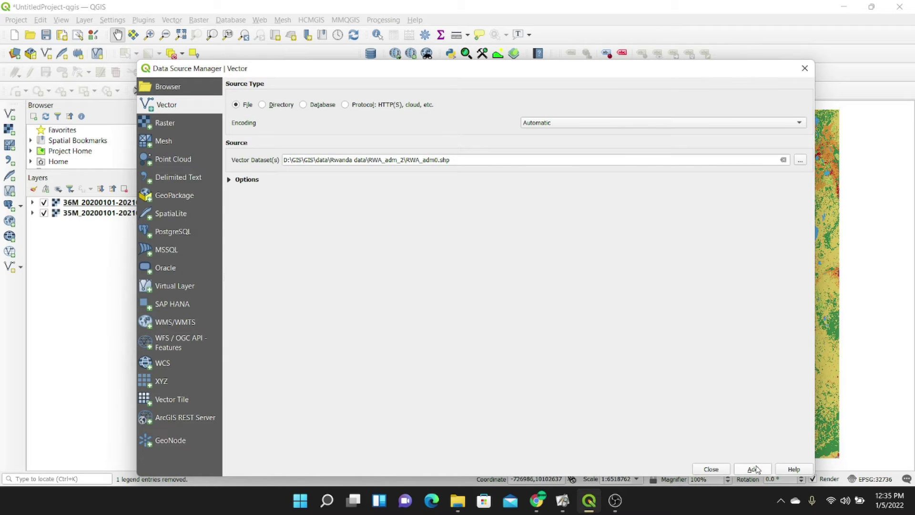
click(753, 469)
click(710, 469)
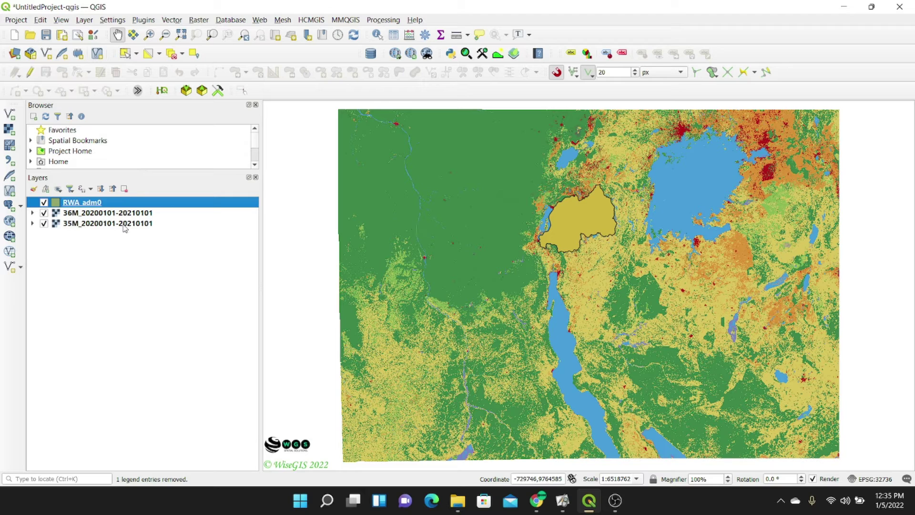
right_click(87, 205)
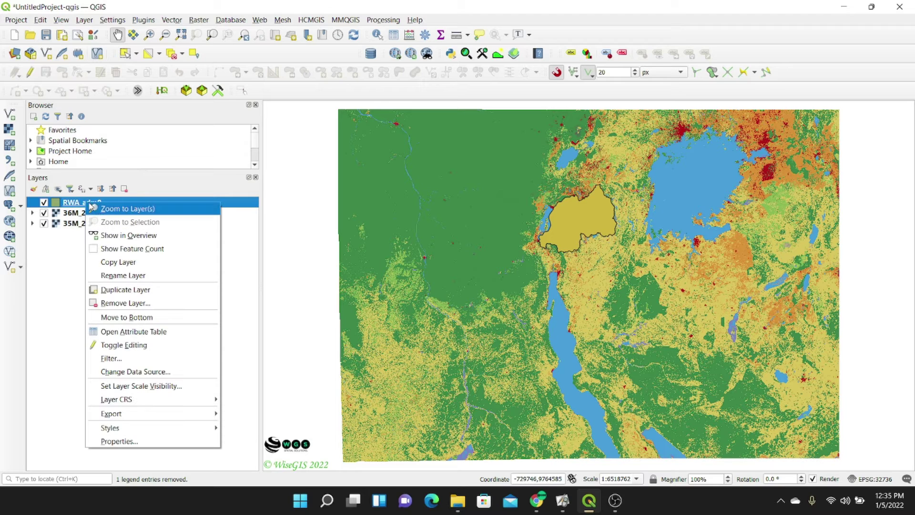
click(117, 211)
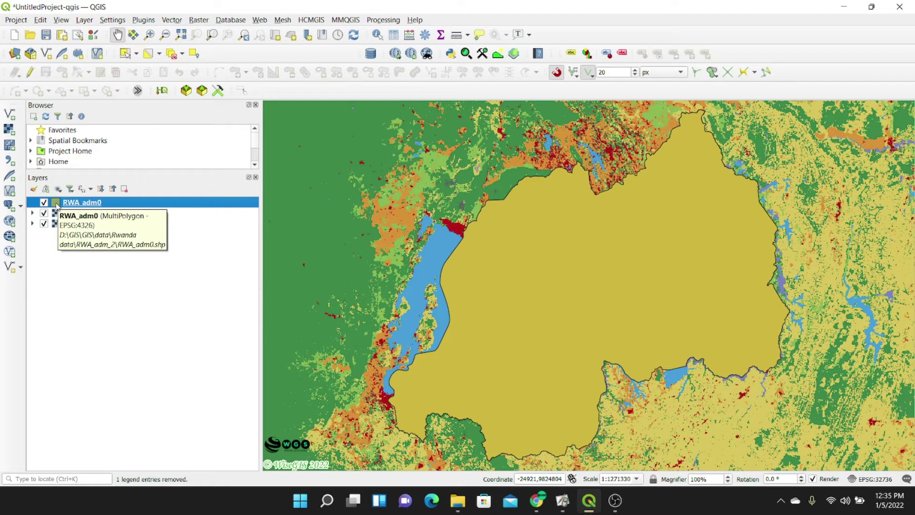
- Style the RWA_adm0 layer with the outline red symbol preset so only the country border is drawn
double_click(56, 206)
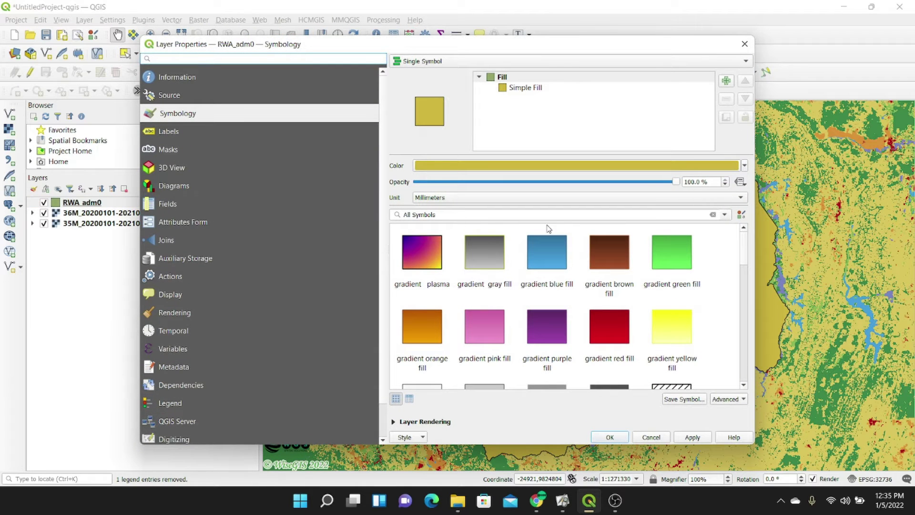
drag(746, 244, 747, 302)
click(435, 364)
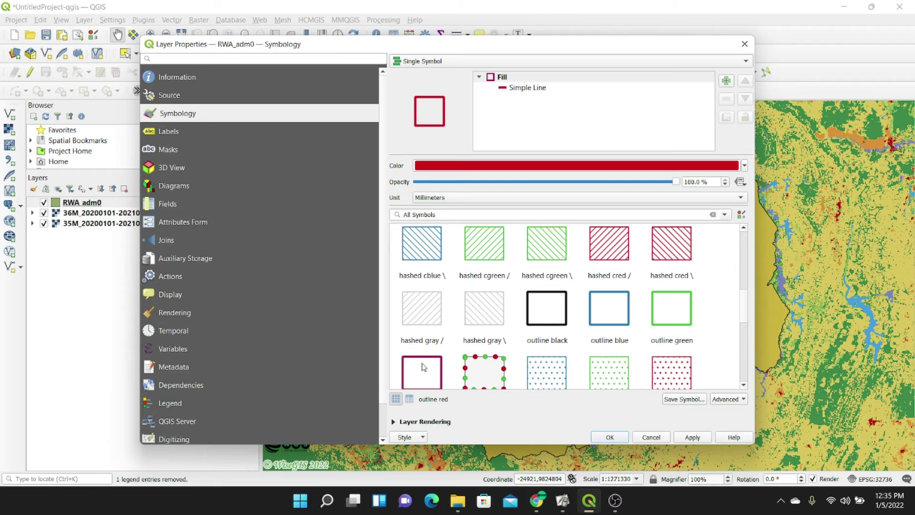
click(691, 437)
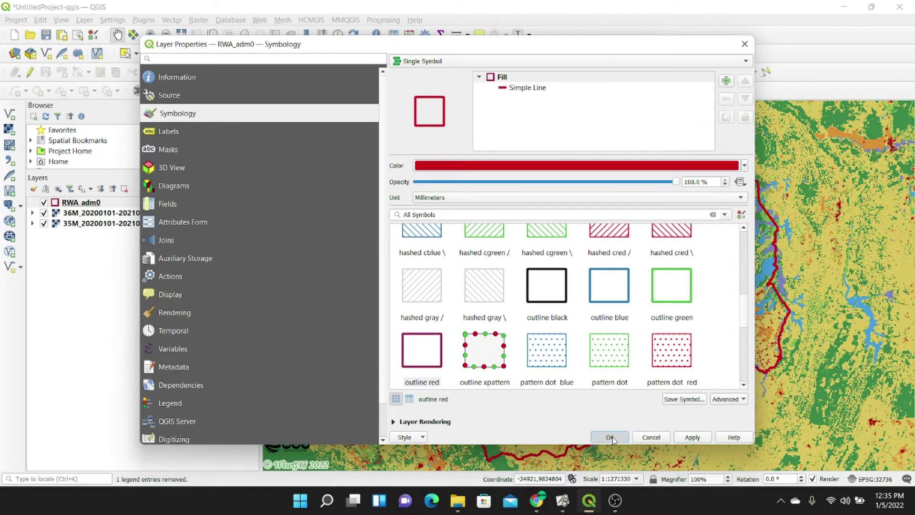
click(610, 437)
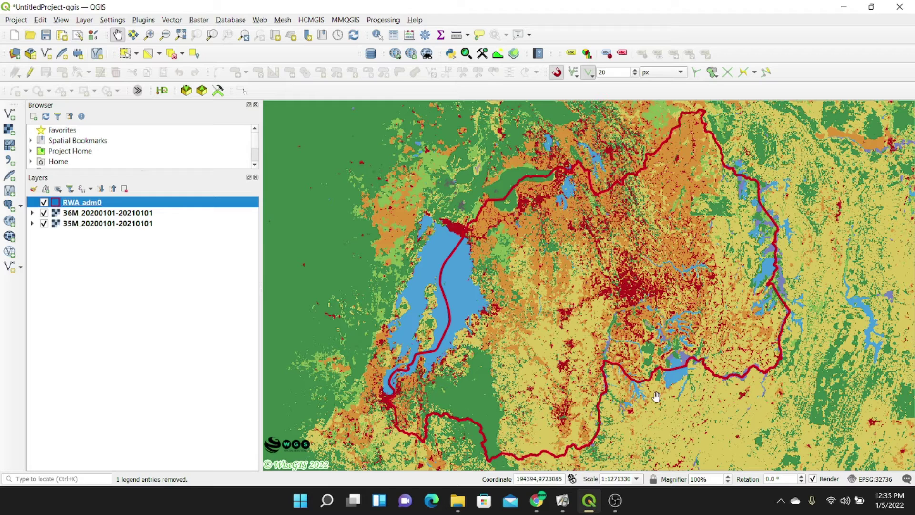
click(43, 214)
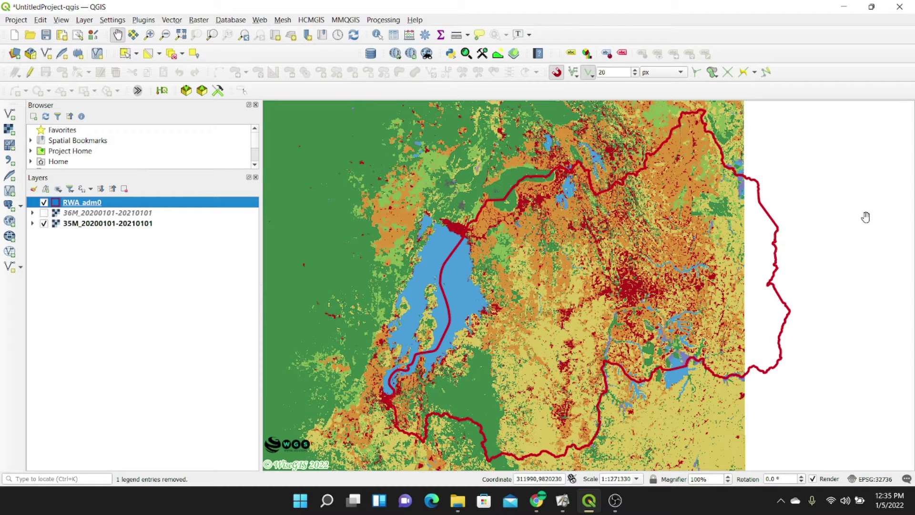
click(43, 213)
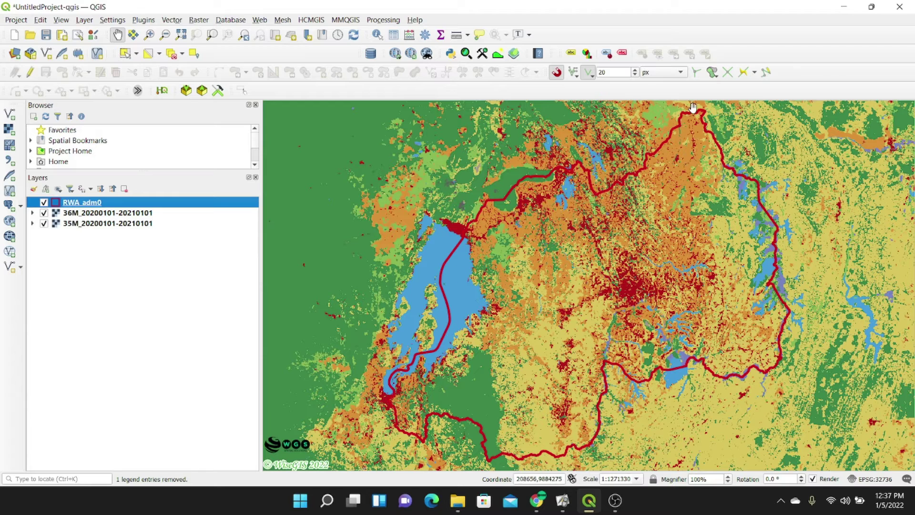
click(196, 22)
mouse_move(202, 116)
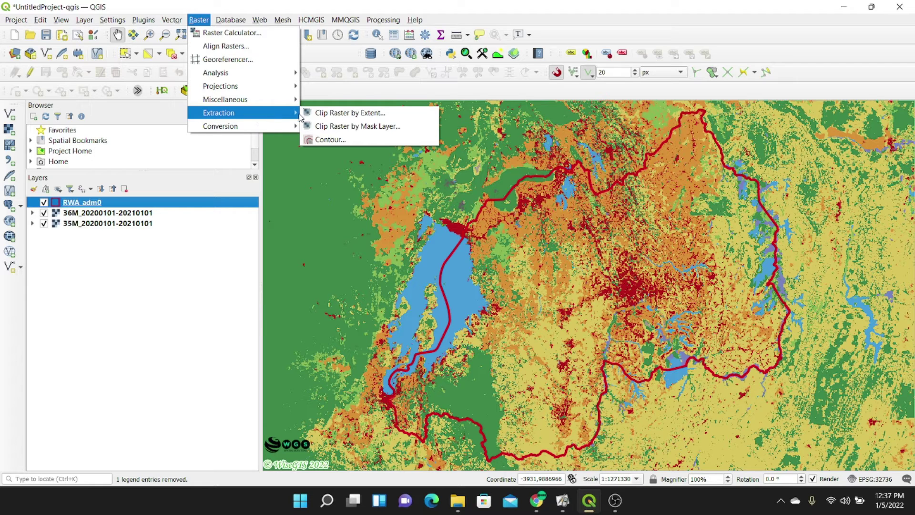
click(376, 127)
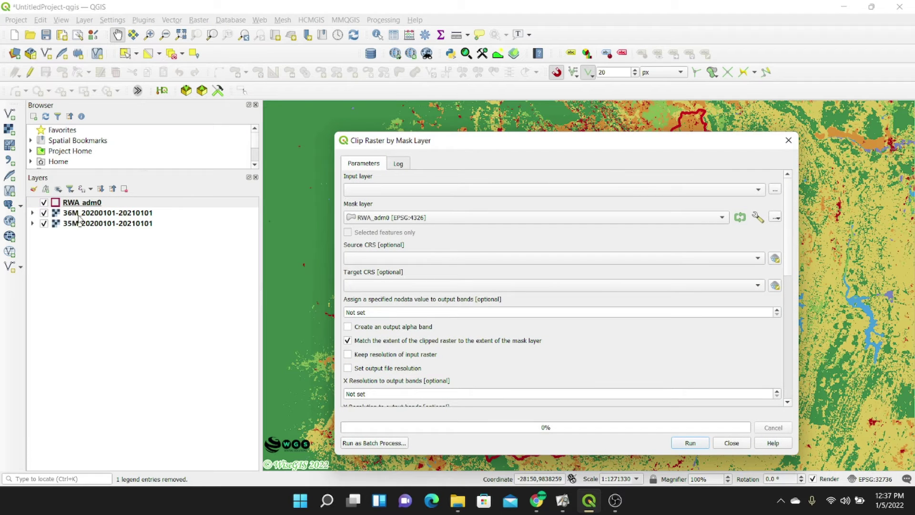
drag(86, 213, 400, 194)
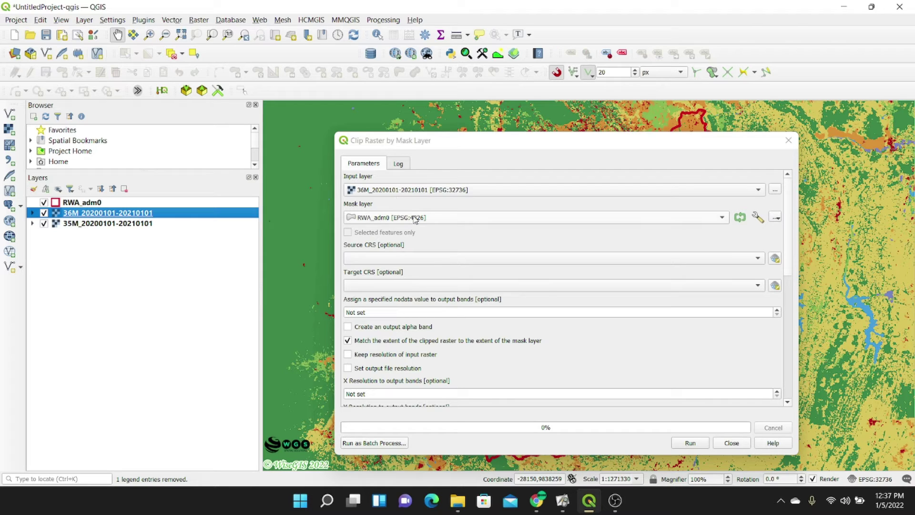
drag(80, 204, 406, 218)
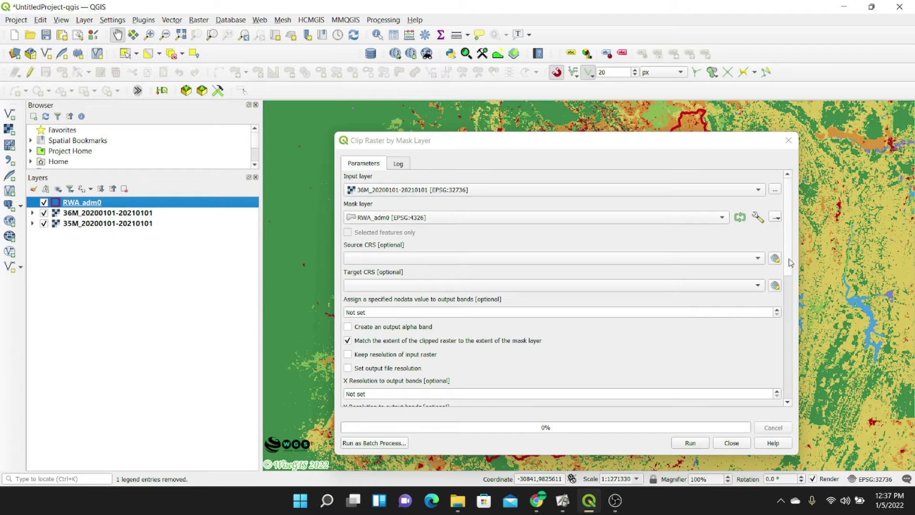
drag(788, 208, 787, 231)
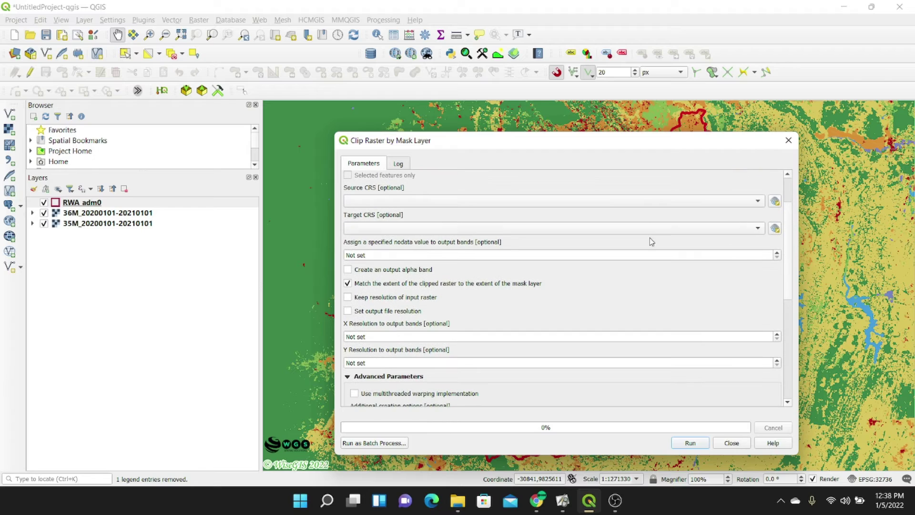
click(374, 253)
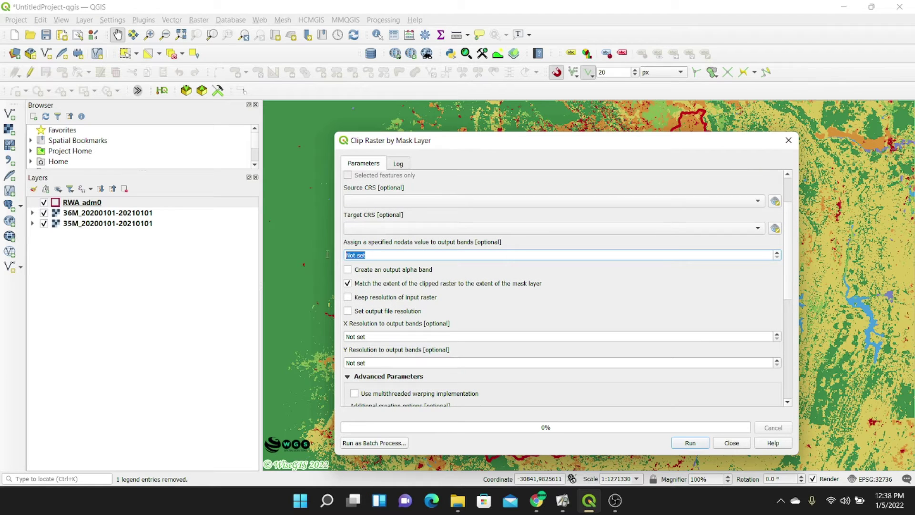
text(0)
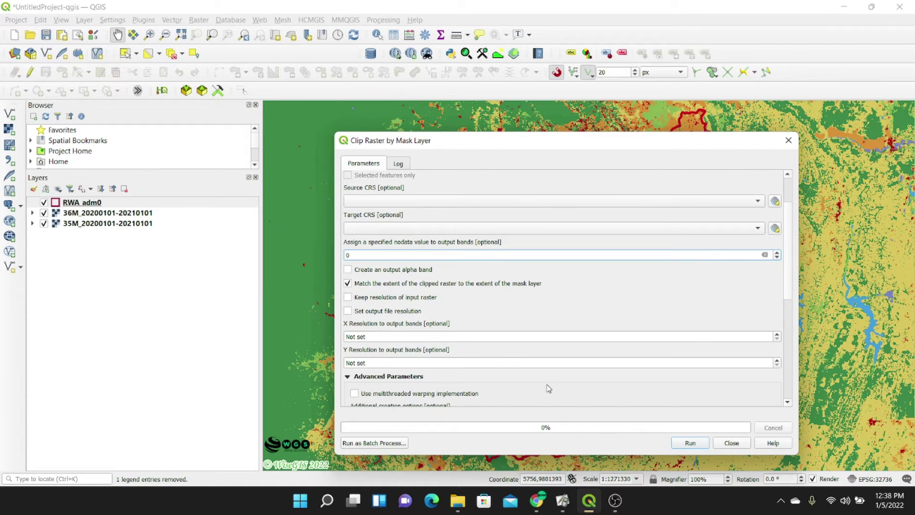
drag(788, 276, 790, 387)
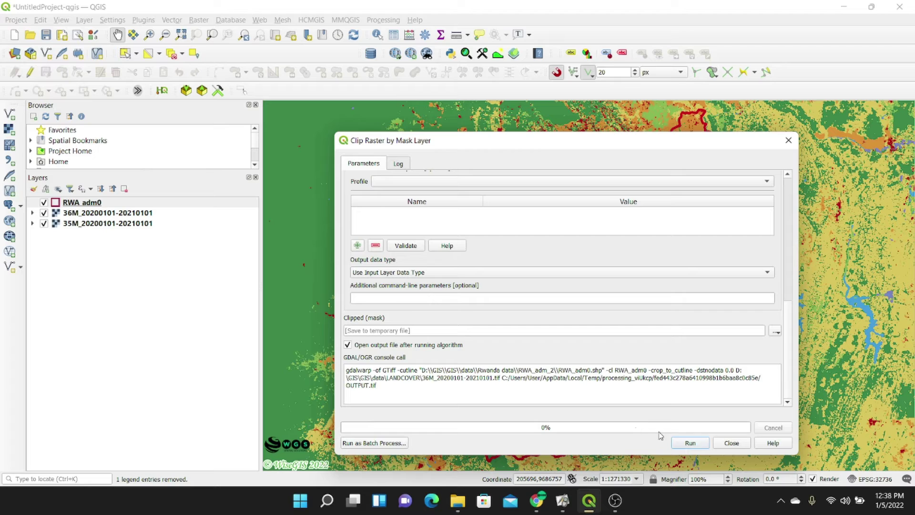
click(693, 442)
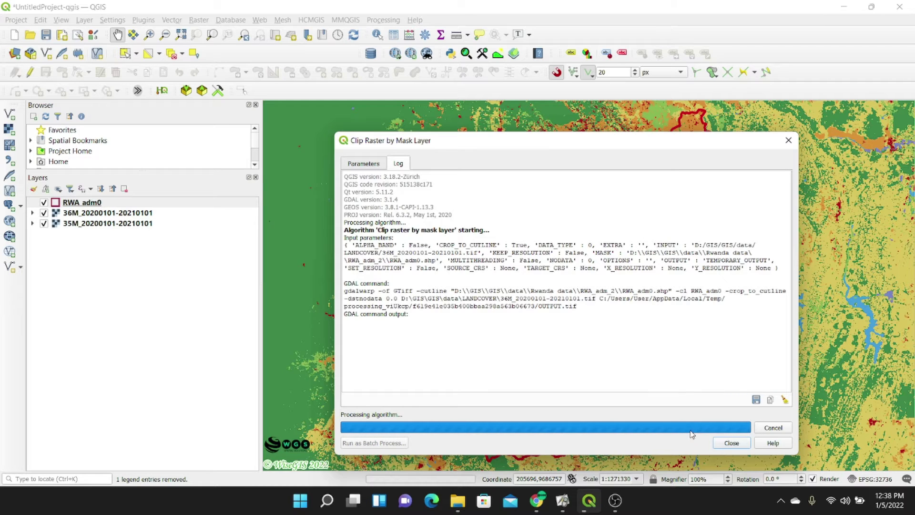
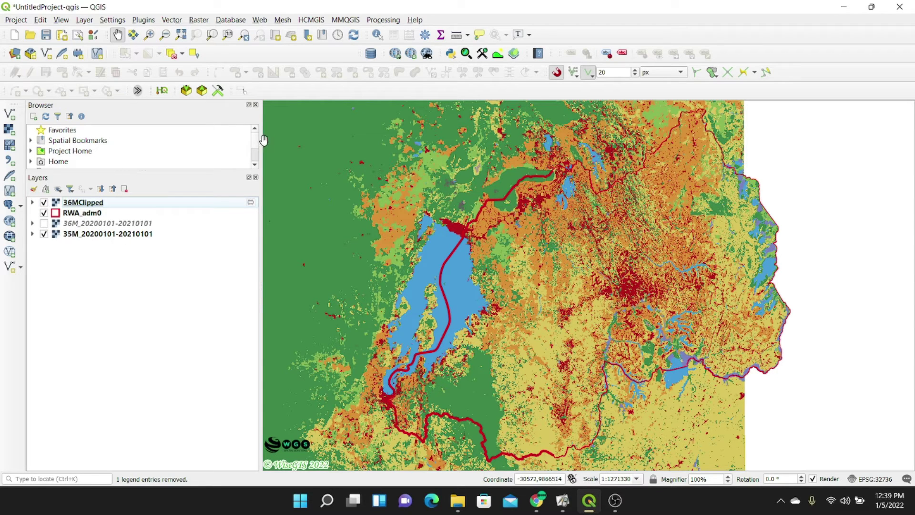
click(202, 22)
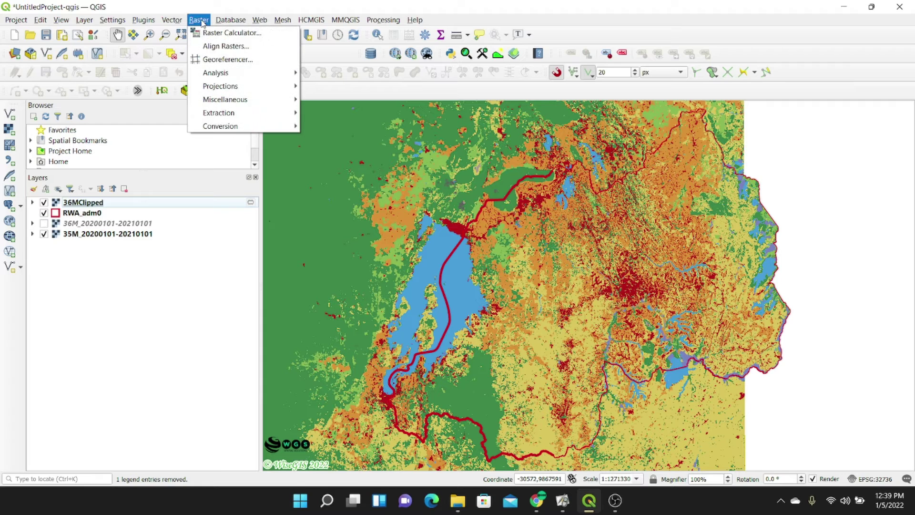
mouse_move(221, 113)
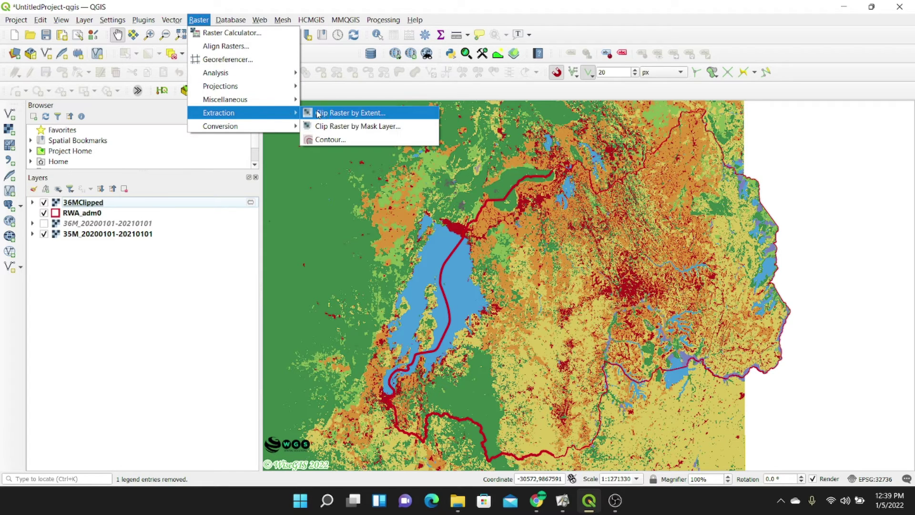
click(346, 127)
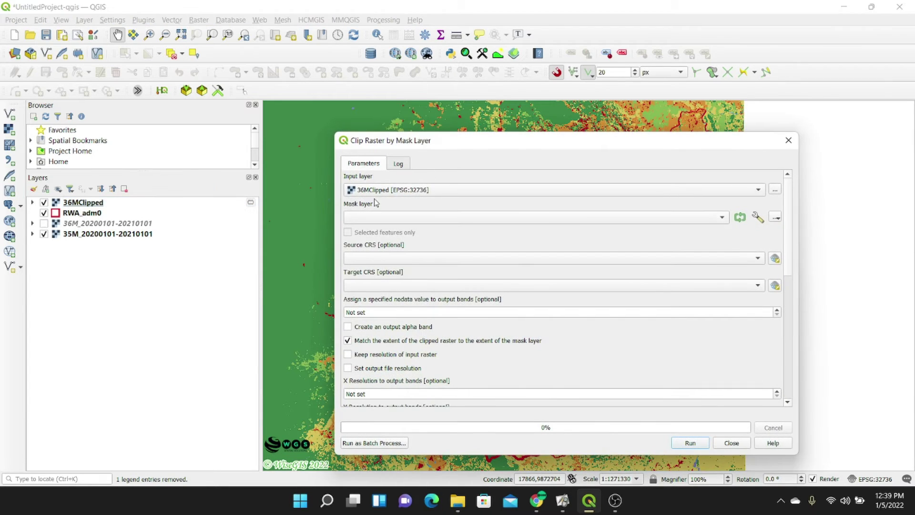
drag(83, 239, 396, 195)
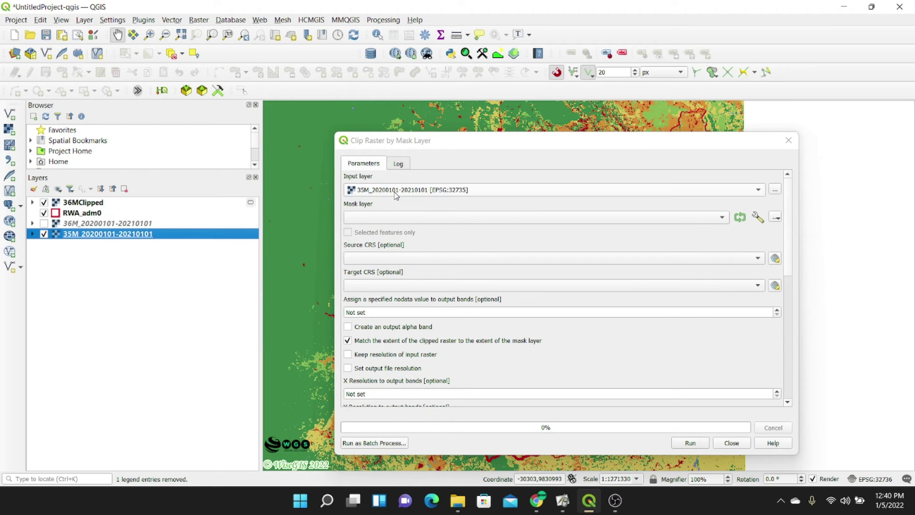
drag(89, 217, 410, 220)
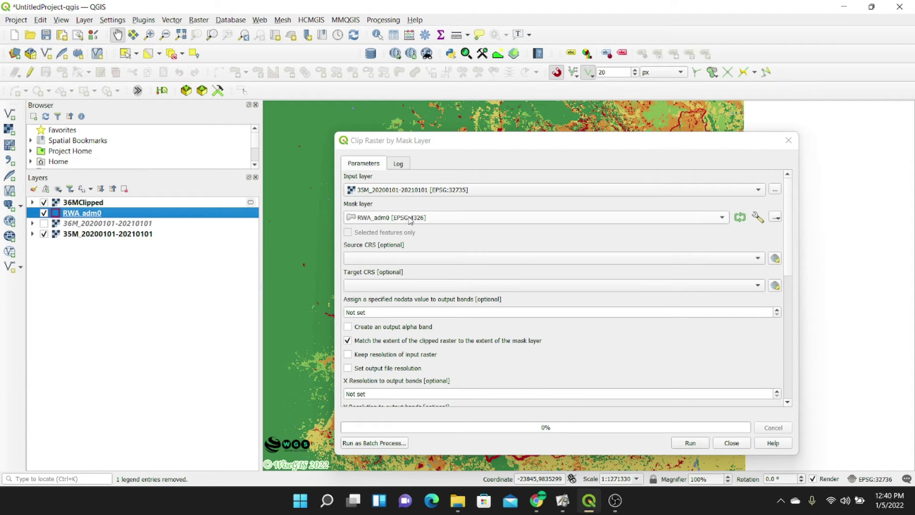
click(370, 311)
text(0)
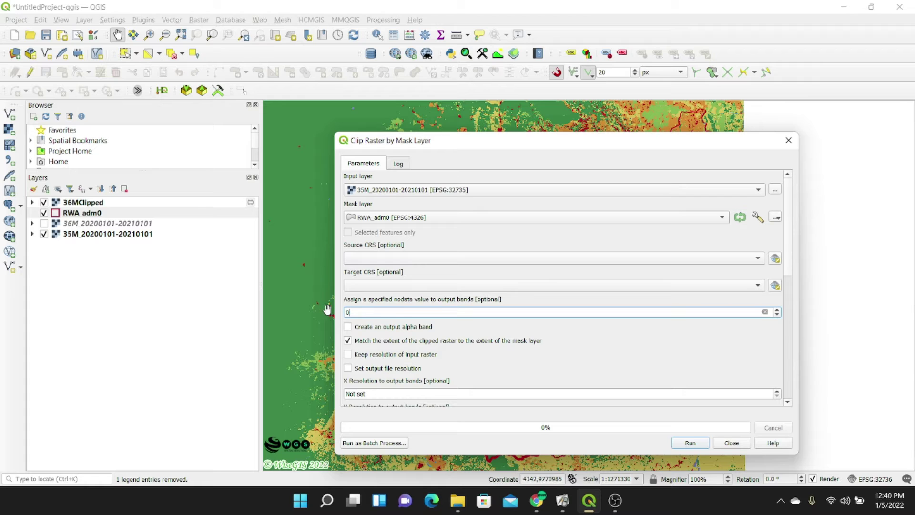
click(690, 443)
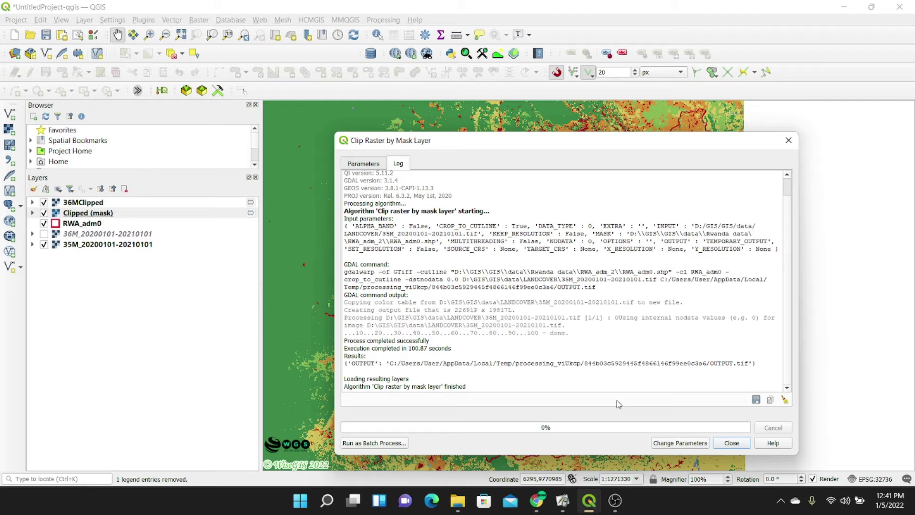
click(717, 442)
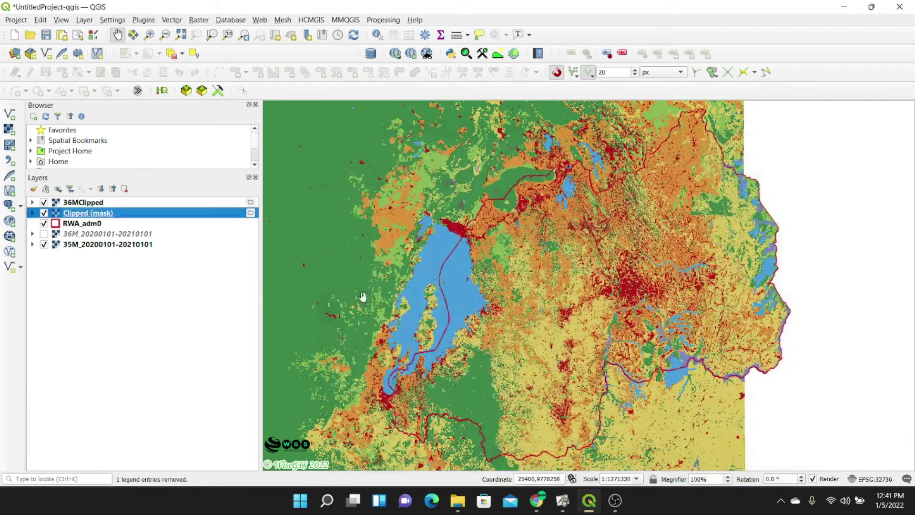
click(45, 245)
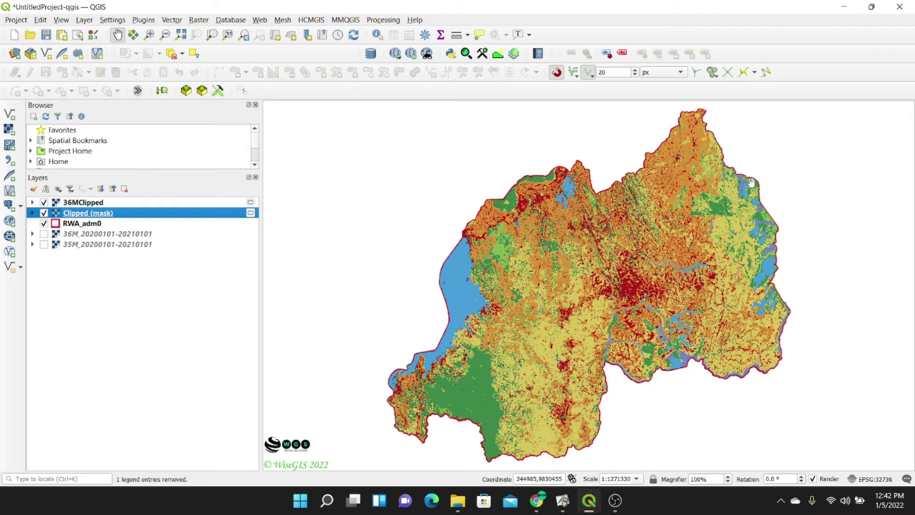
right_click(82, 217)
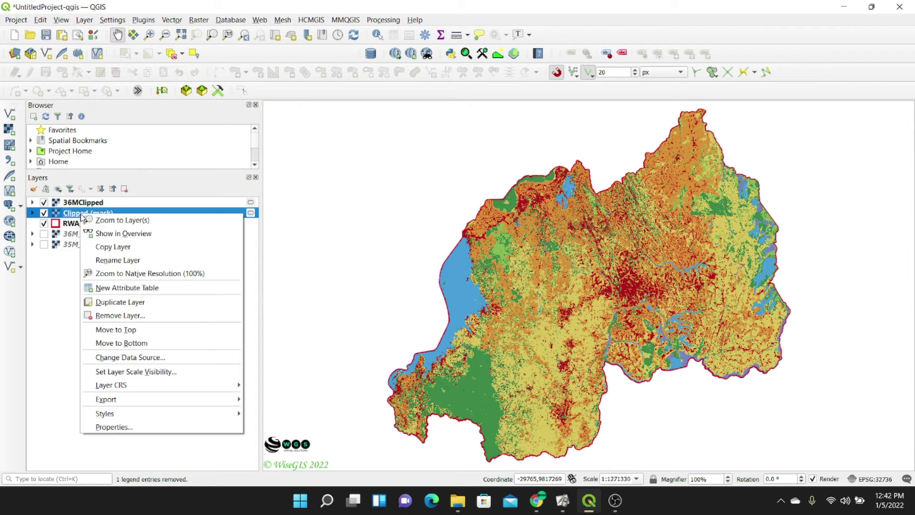
click(110, 258)
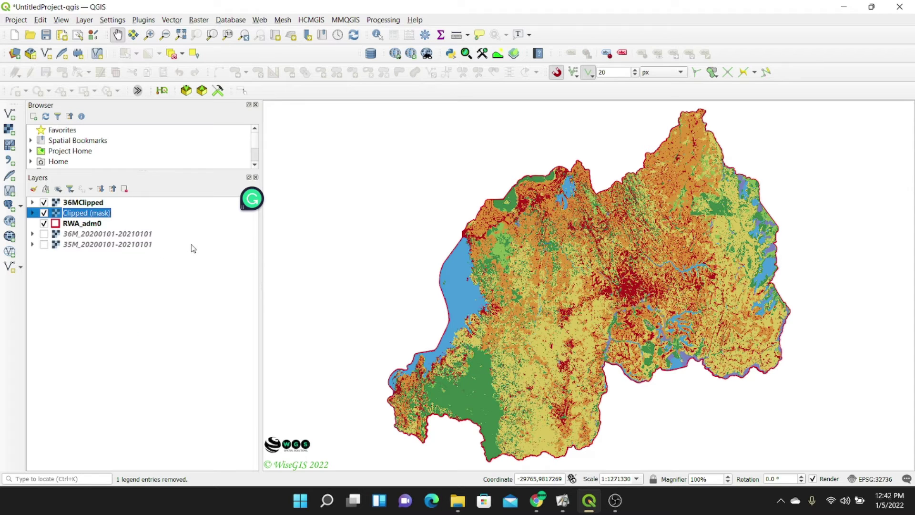
text(35MClipped)
key(Return)
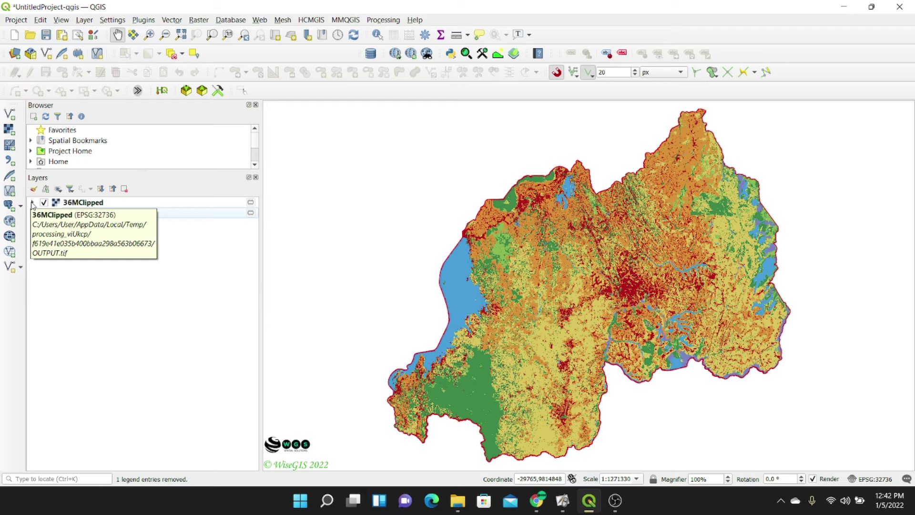
- Check the 36MClipped layer's legend classes, and switch to Chrome to open the Esri 2020 Land Cover item page
click(33, 202)
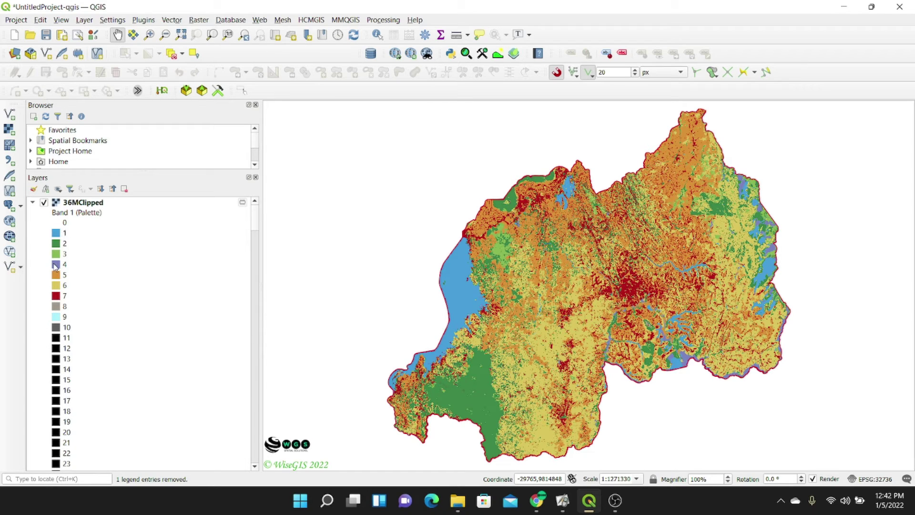
click(33, 204)
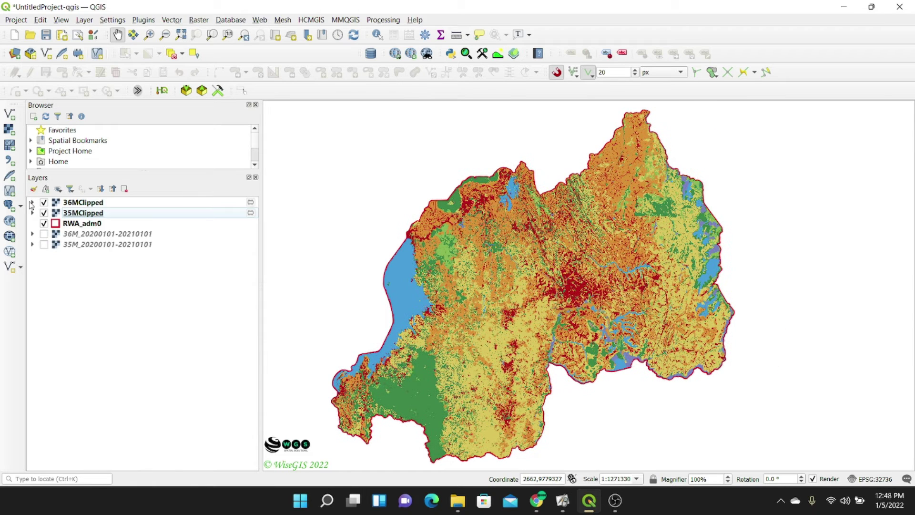
click(546, 504)
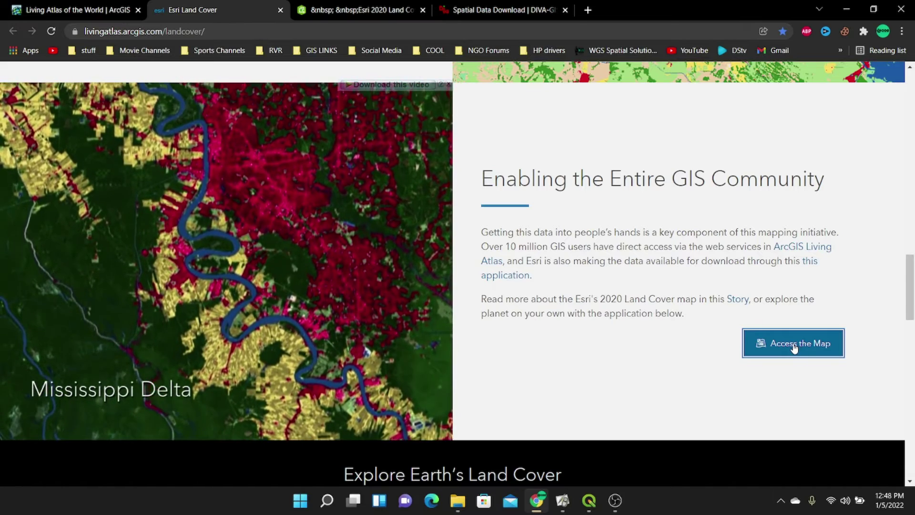
click(795, 347)
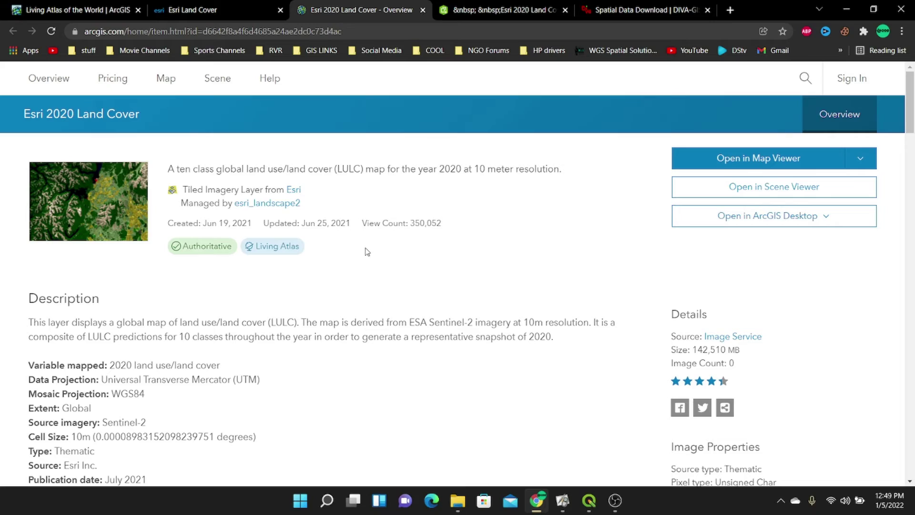
- Examine the class definitions in the Esri 2020 Land Cover description to learn what each numbered class represents
scroll(355, 255, down, 6)
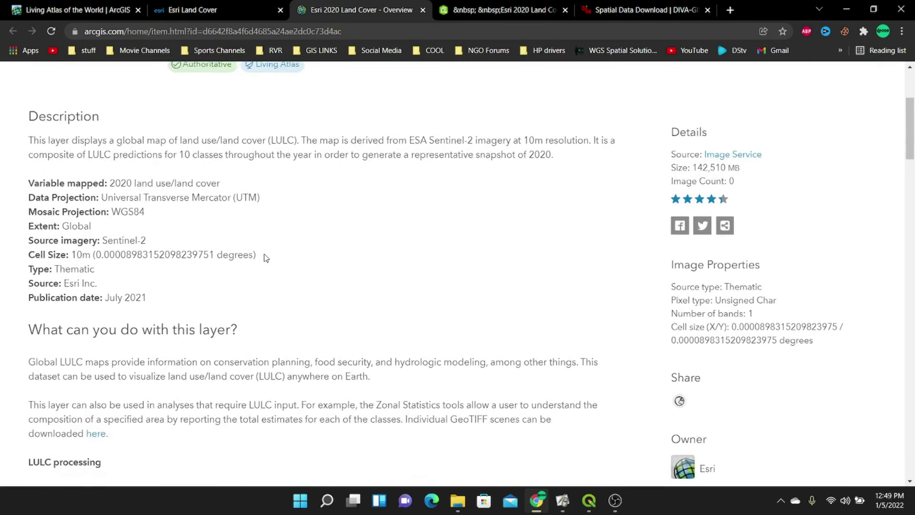
scroll(261, 256, down, 2)
scroll(84, 219, down, 4)
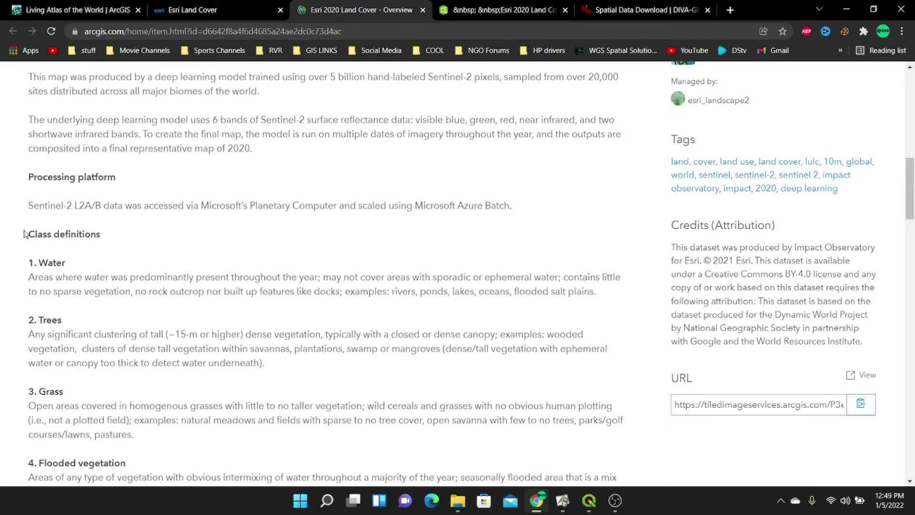
shift+click(25, 234)
click(129, 248)
scroll(56, 309, down, 2)
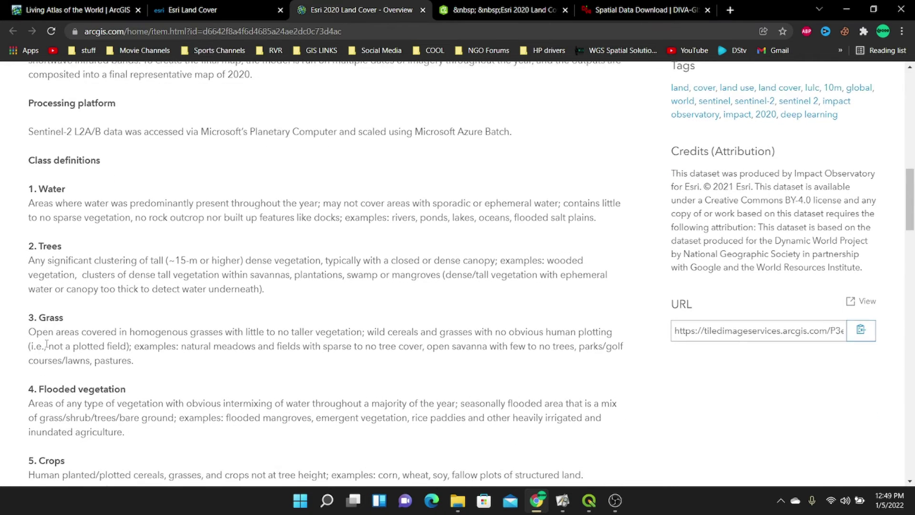
scroll(39, 343, down, 1)
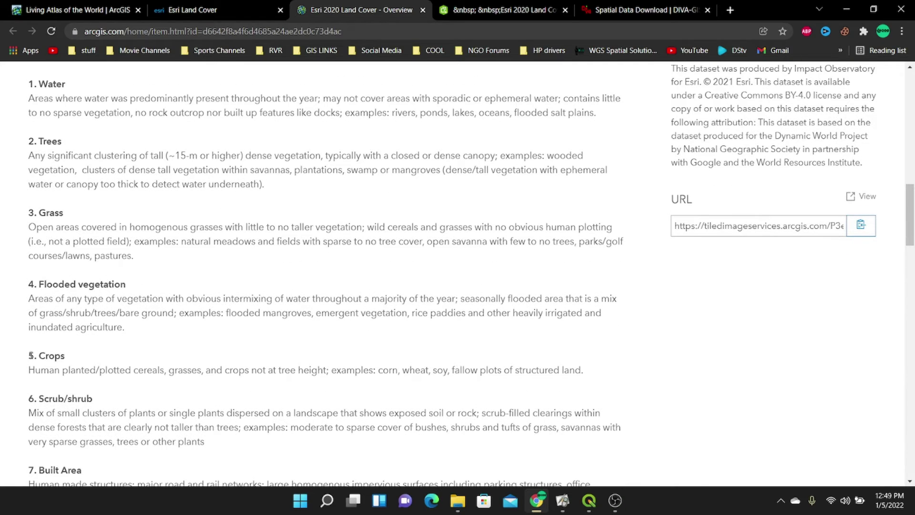
scroll(68, 386, down, 1)
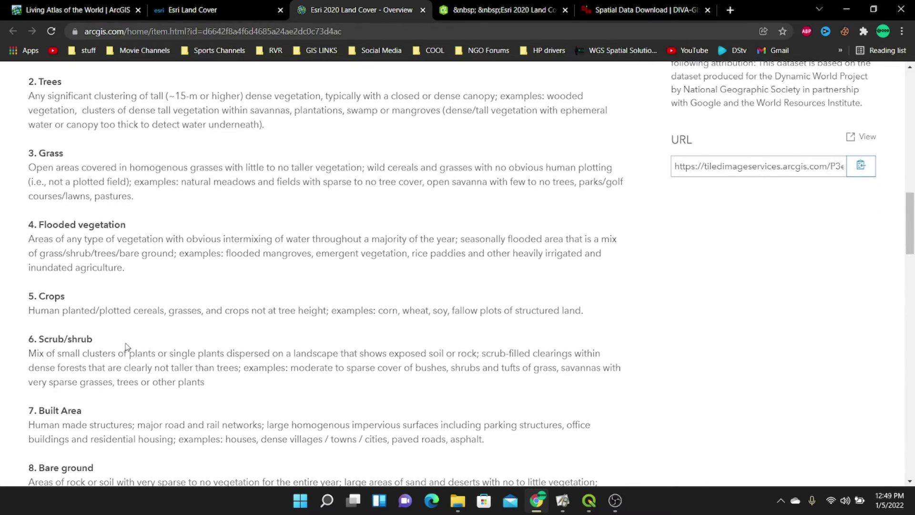
scroll(65, 403, down, 2)
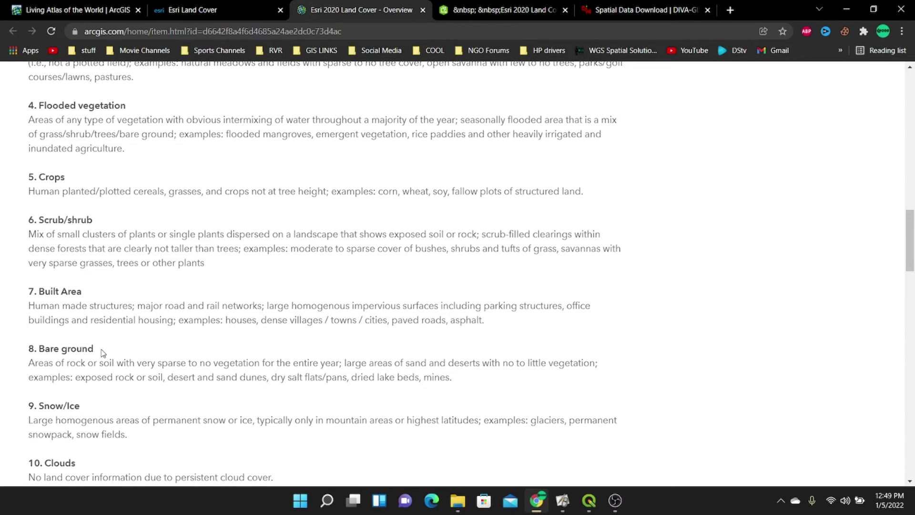
scroll(52, 398, down, 2)
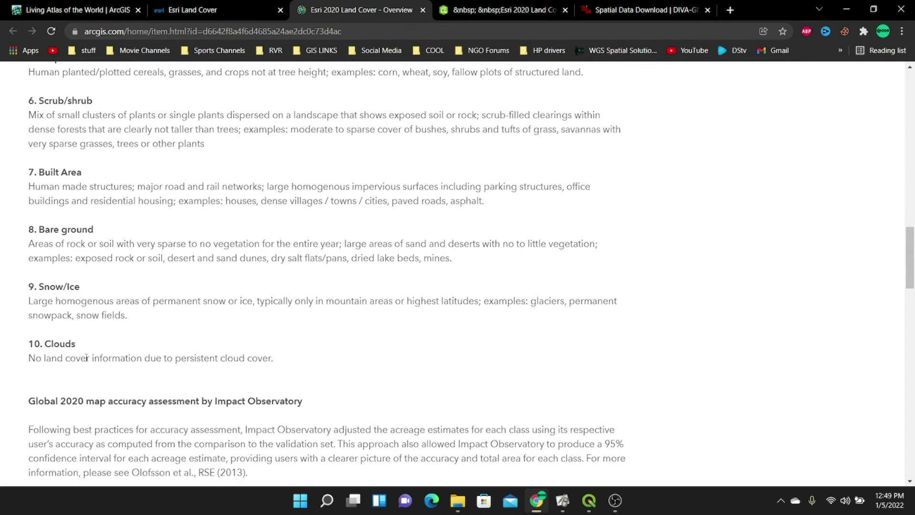
scroll(30, 174, up, 7)
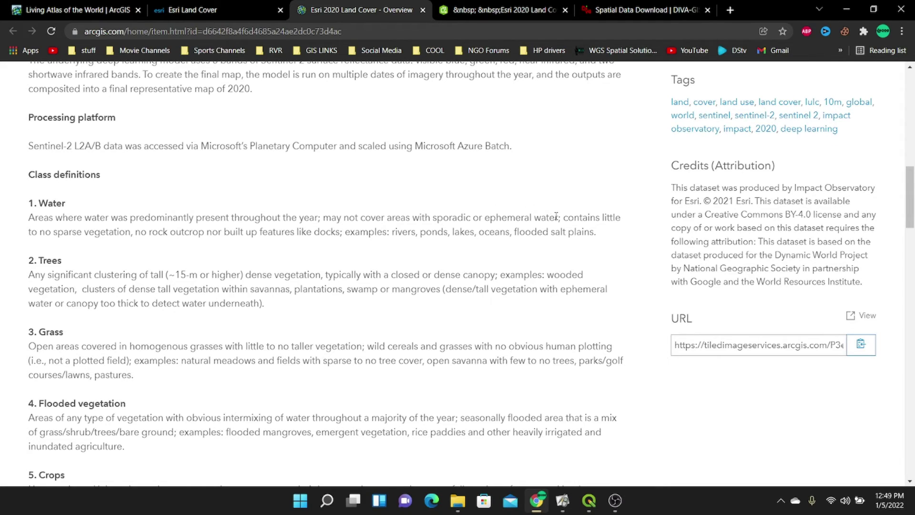
scroll(556, 215, up, 12)
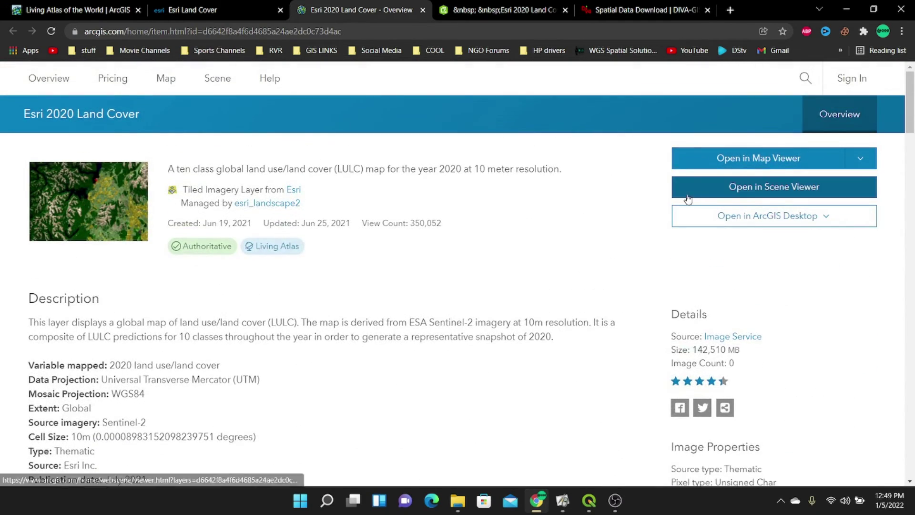
- Open Esri 2020 Land Cover in Scene Viewer to examine its class legend, and switch back to QGIS
click(755, 188)
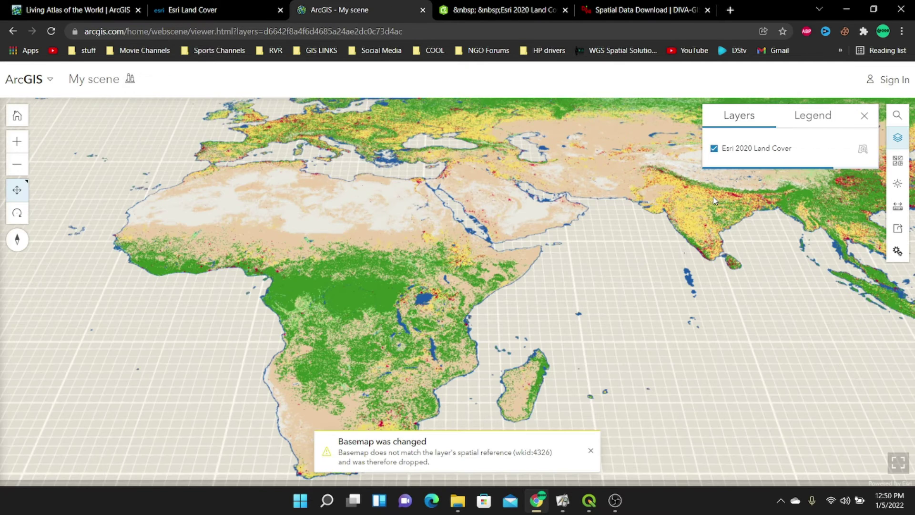
click(818, 119)
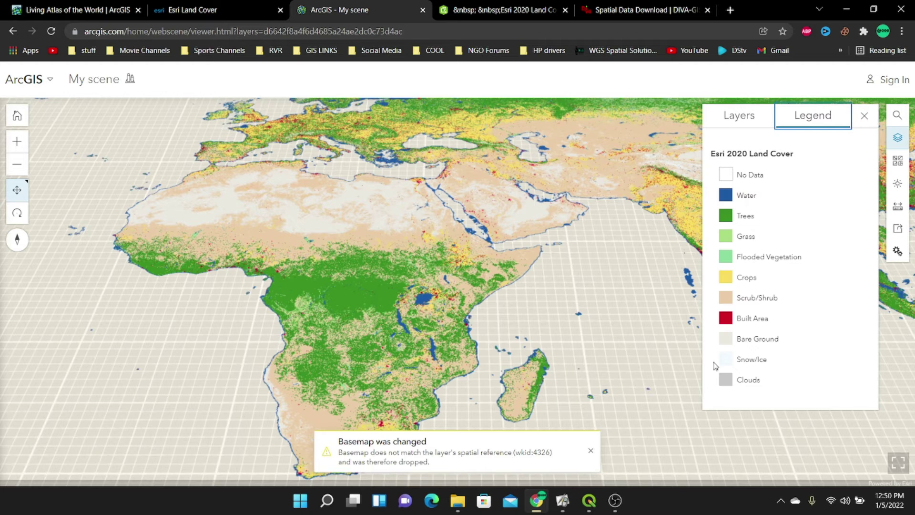
click(587, 506)
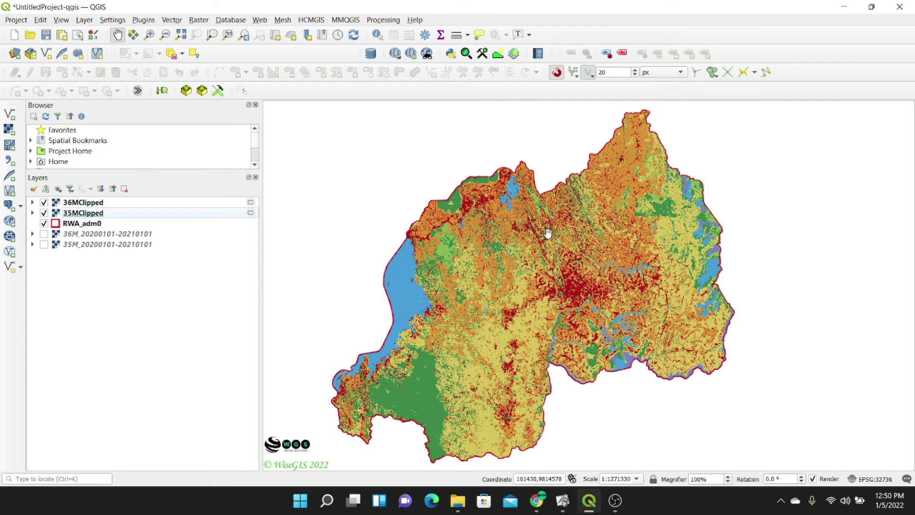
- Create a new print layout titled RWANDA LAND COVER MAP
click(15, 20)
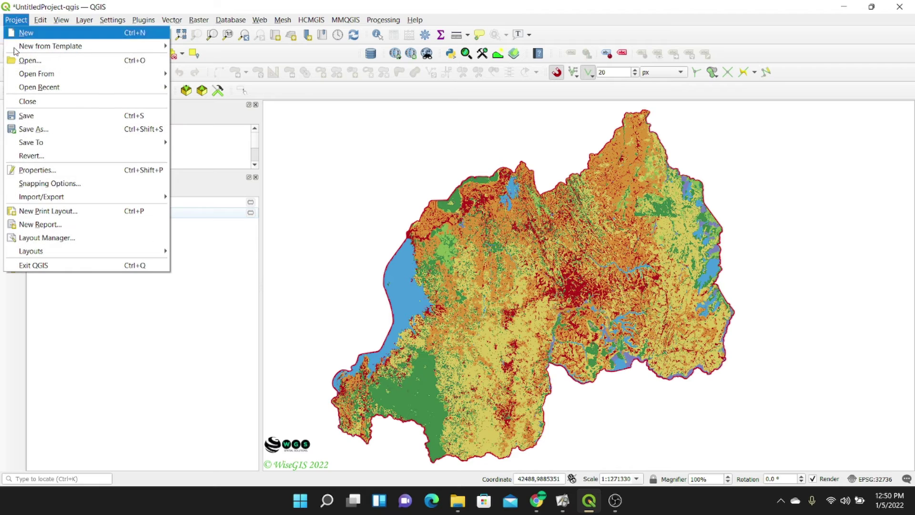
click(42, 212)
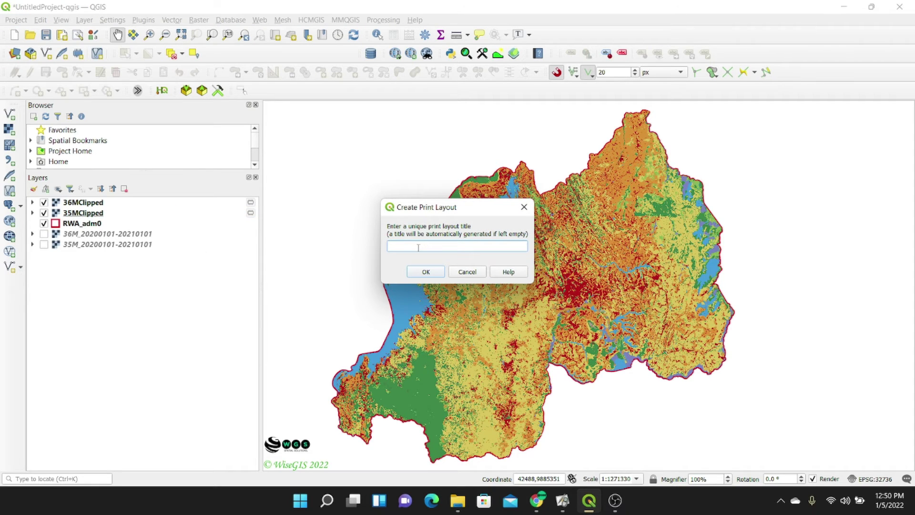
text(RWANDA L)
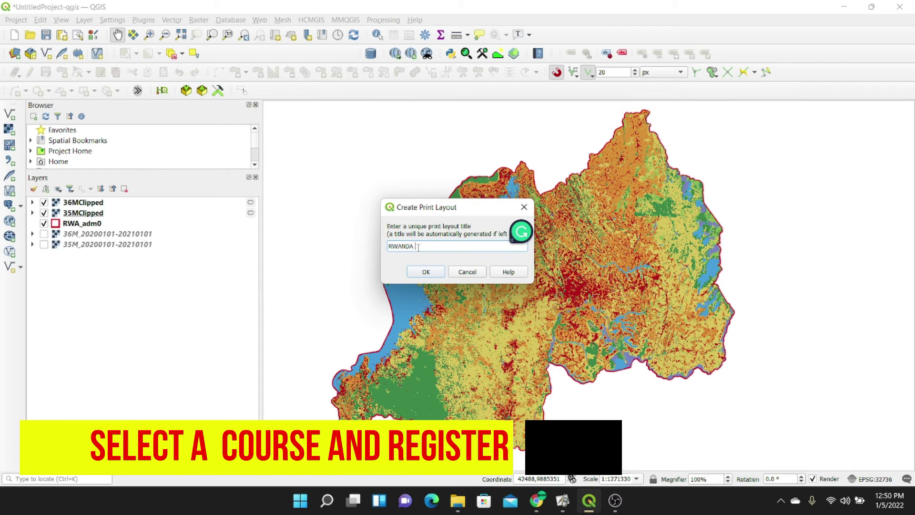
text(AND COV)
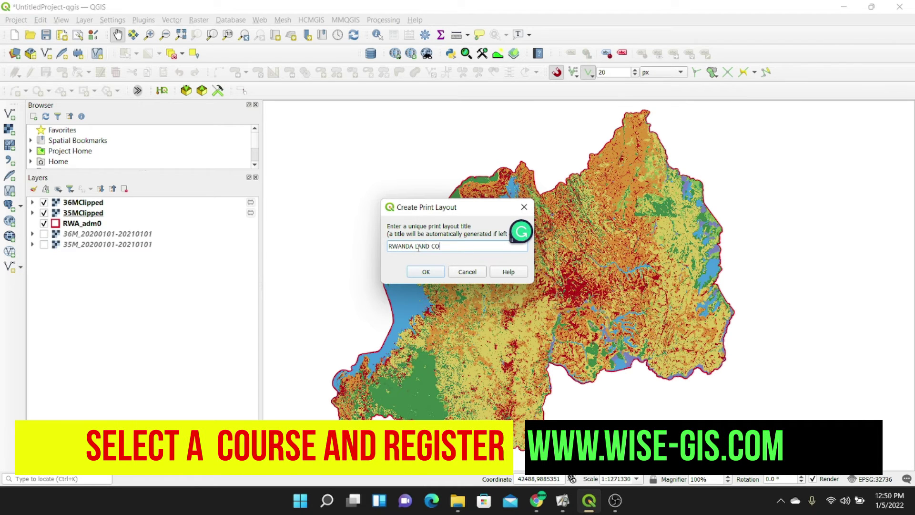
text(ER MAP)
click(426, 271)
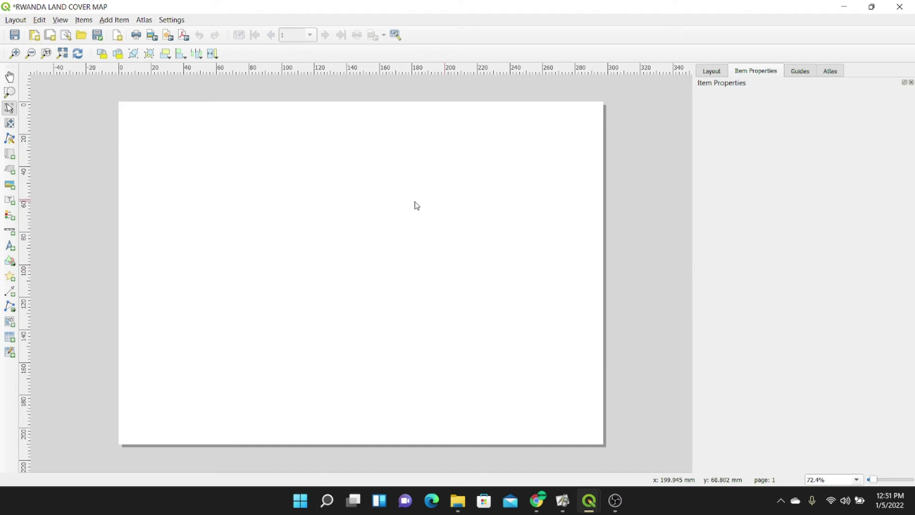
- Check the page properties and add a map about 241 by 201 mm, leaving a free strip along the page's right side
right_click(476, 178)
click(509, 210)
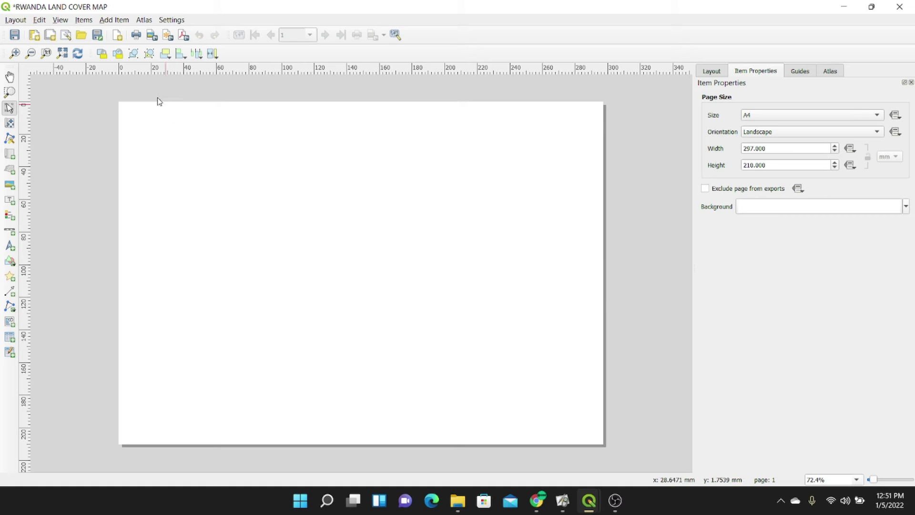
click(109, 20)
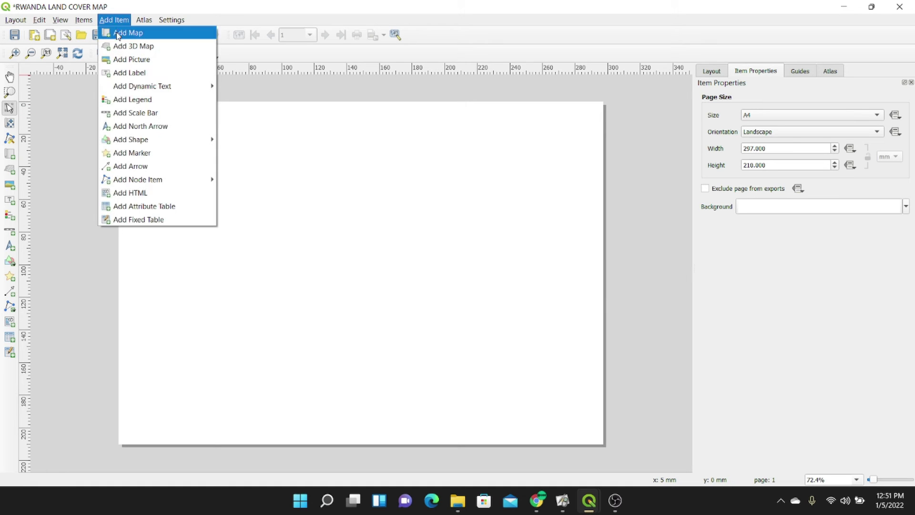
click(122, 31)
mouse_move(126, 109)
mouse_down()
mouse_move(401, 272)
mouse_move(505, 364)
mouse_move(519, 435)
mouse_up()
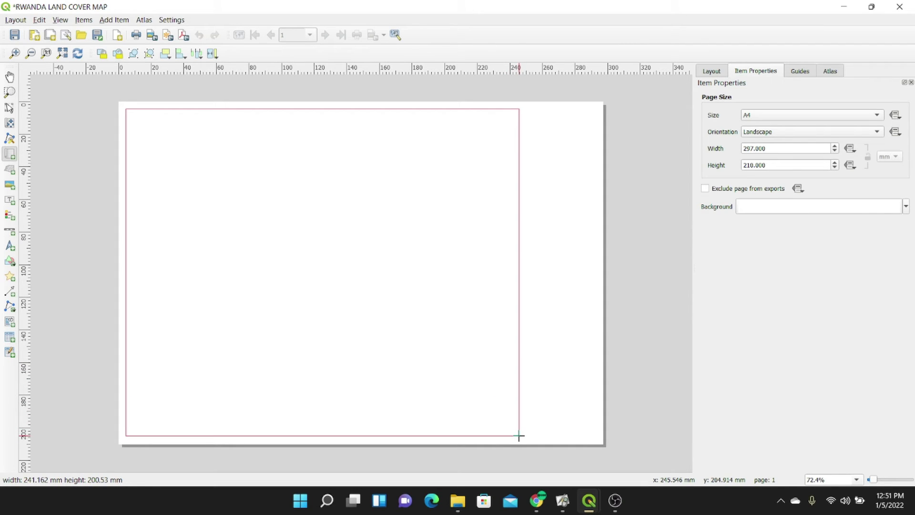
drag(519, 435, 520, 435)
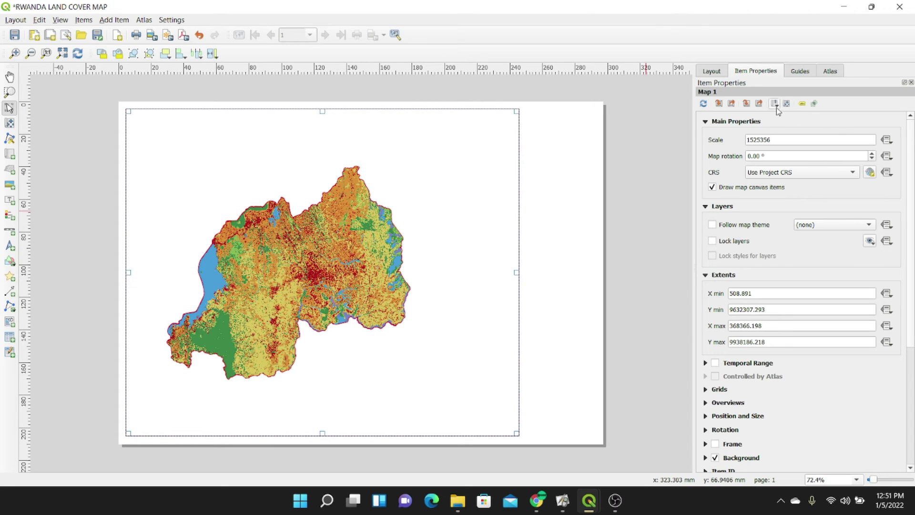
- Enlarge and reposition the map content to fill its item at a scale of about 1:1,032,421, and turn on the map's frame
key(c)
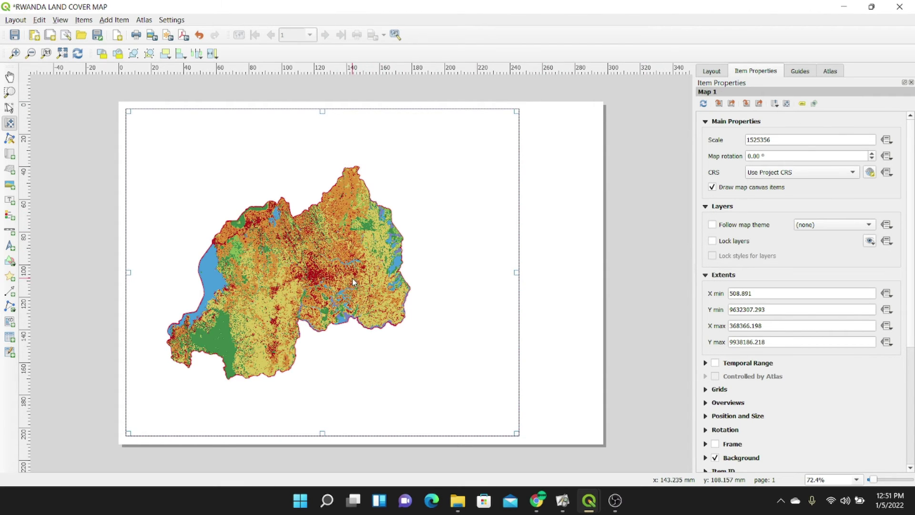
scroll(347, 276, up, 1)
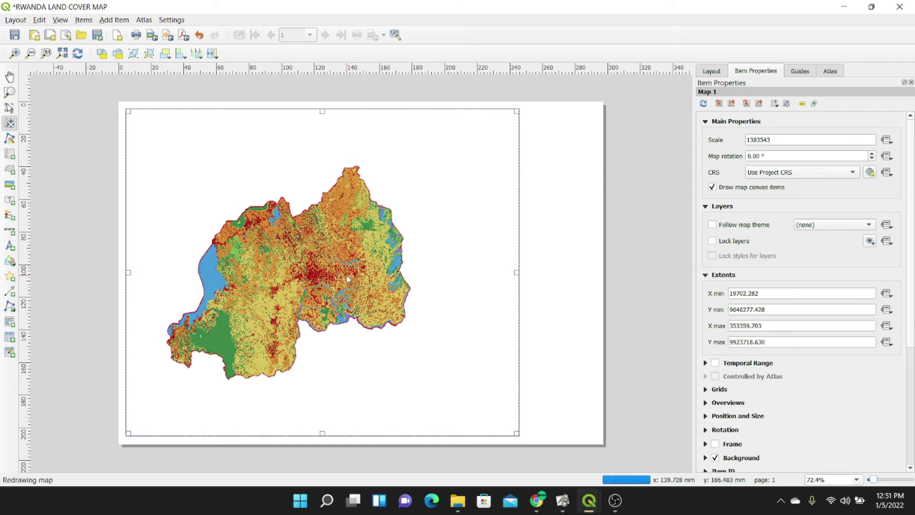
scroll(317, 254, up, 2)
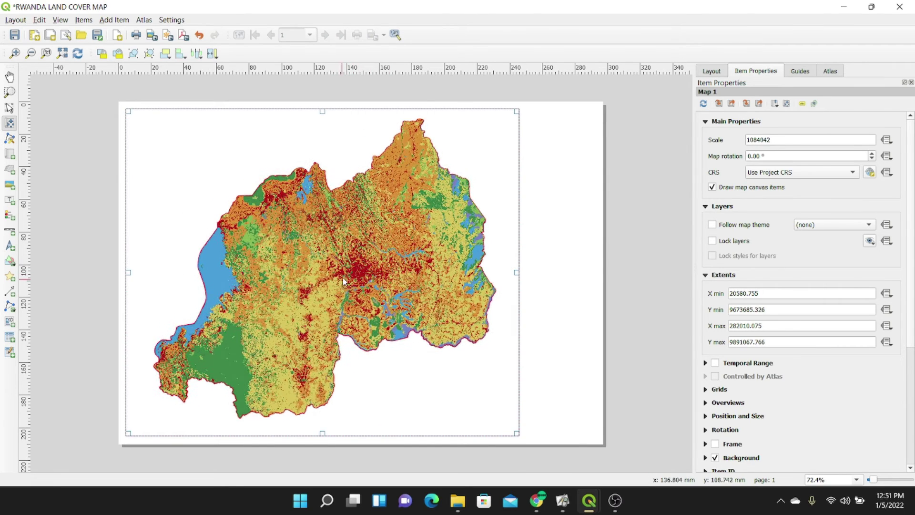
click(716, 445)
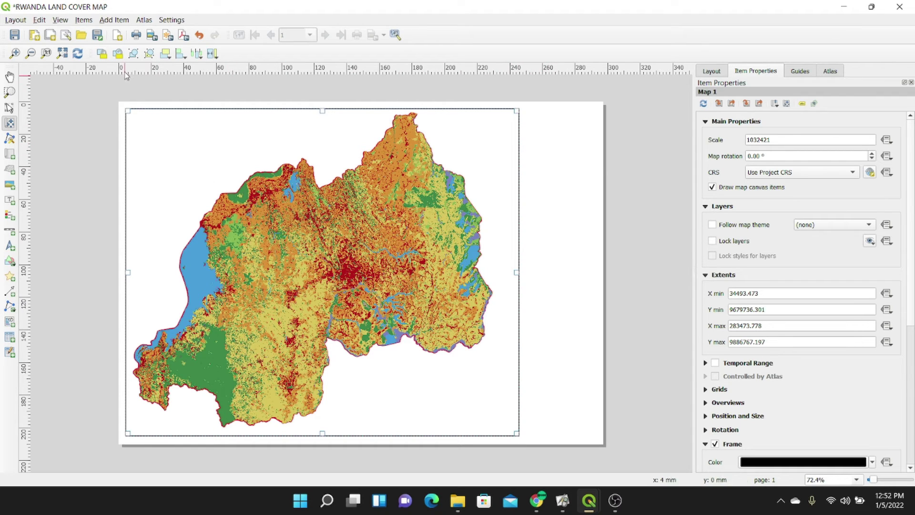
- Draw a tall, narrow rectangle in the free strip beside the map and set its symbol layer type to Outline: Simple Line
click(113, 19)
click(126, 76)
drag(524, 109, 596, 434)
click(817, 154)
click(827, 198)
click(779, 225)
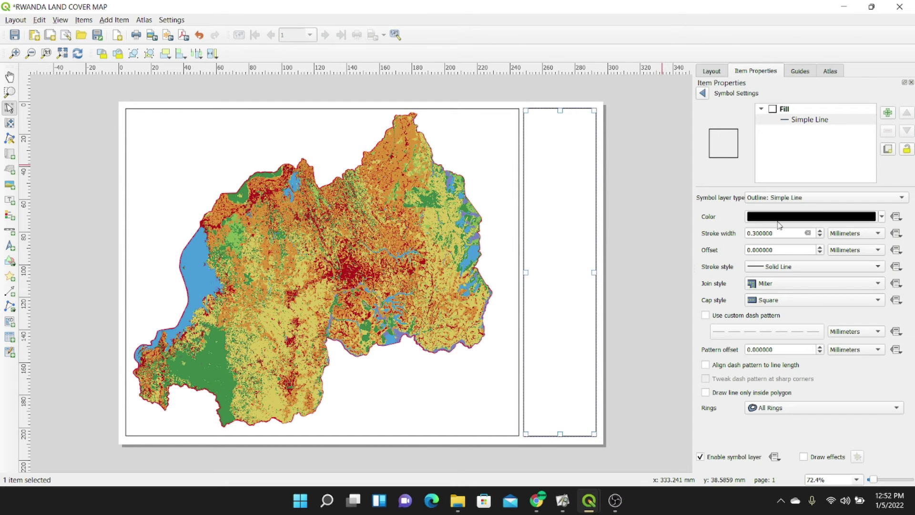
- Shift Map 1's content slightly downward inside its frame to make room above the country
click(494, 221)
key(c)
click(378, 229)
drag(378, 230, 377, 246)
- Add a label reading LANDCOVER OF RWANDA near the upper edge of the map
click(114, 19)
click(127, 71)
drag(212, 115, 374, 132)
drag(748, 124, 695, 125)
text(LANDCOVER OF RWANDA)
- Format the map title in a large bold font and reposition it just below the map frame's upper edge
click(798, 250)
click(537, 217)
click(467, 197)
click(510, 317)
drag(366, 125, 380, 121)
click(607, 159)
- Add a legend in the lower half of the narrow rectangle beside the map
click(105, 19)
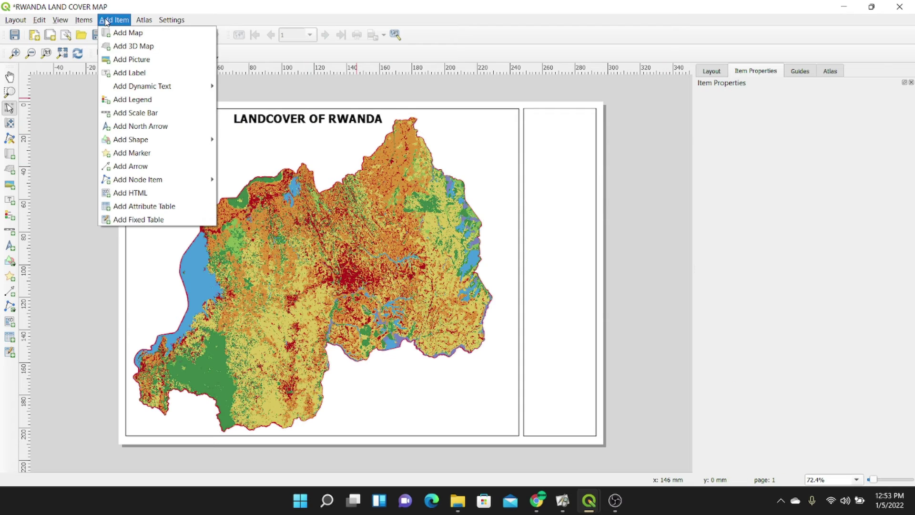
mouse_move(129, 86)
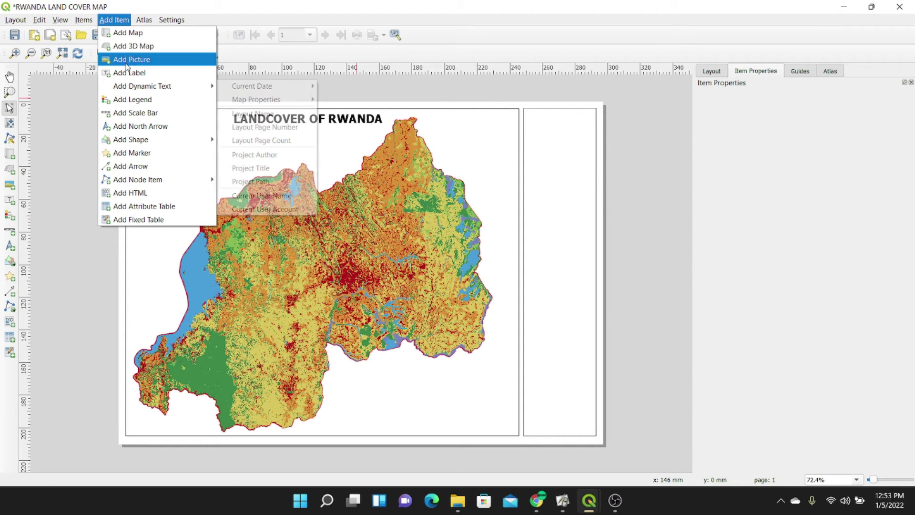
click(135, 99)
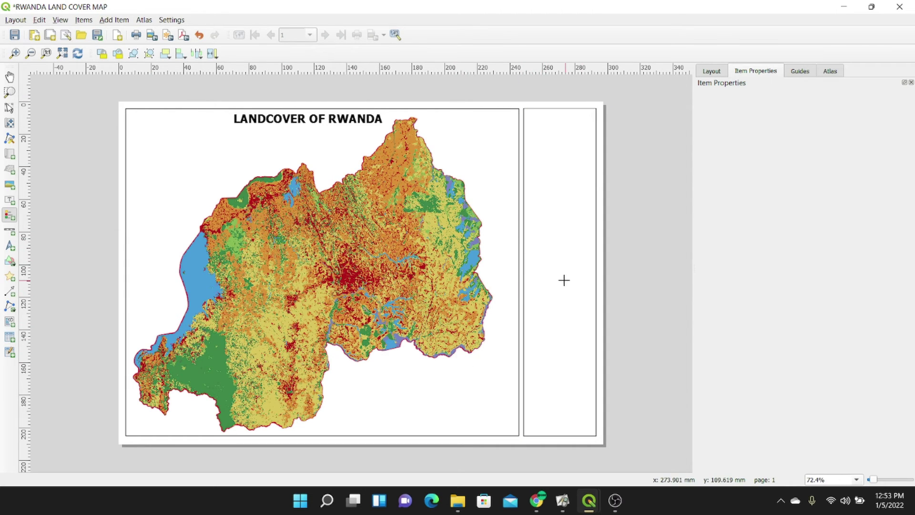
drag(537, 268, 581, 380)
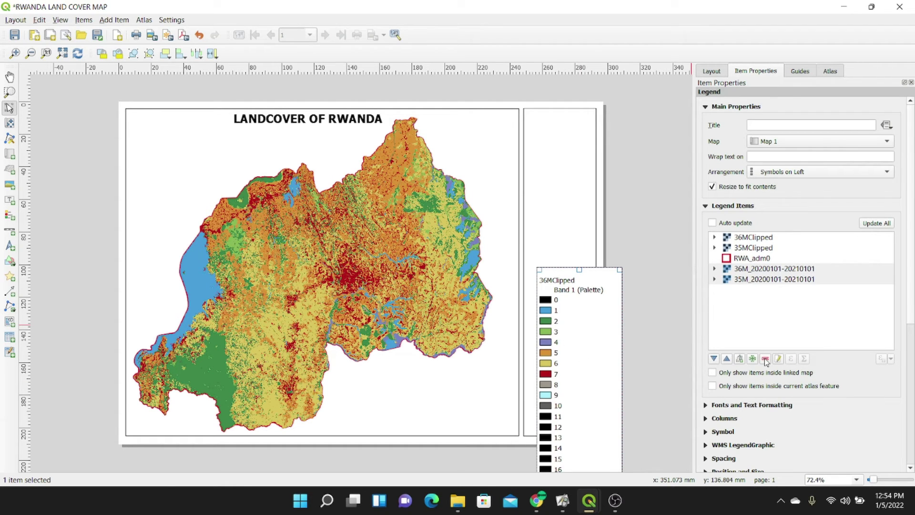
drag(755, 269, 755, 279)
key(Delete)
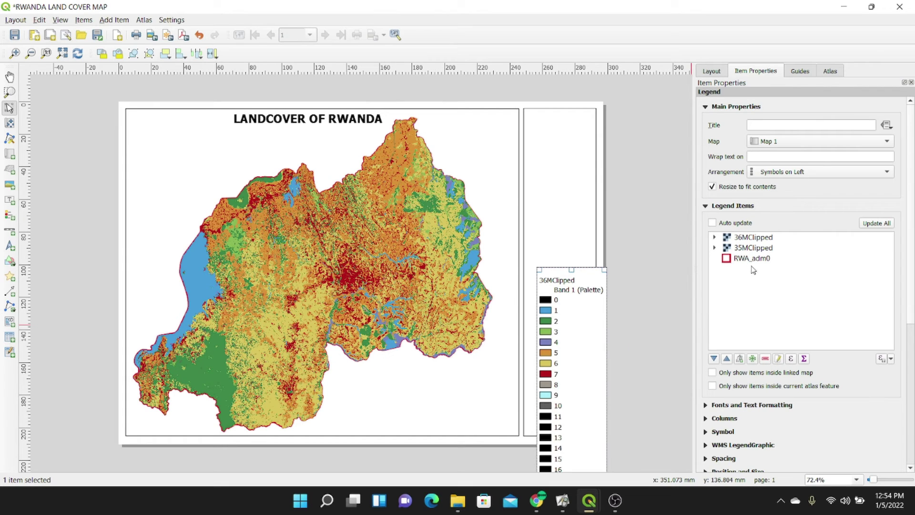
click(752, 248)
click(766, 363)
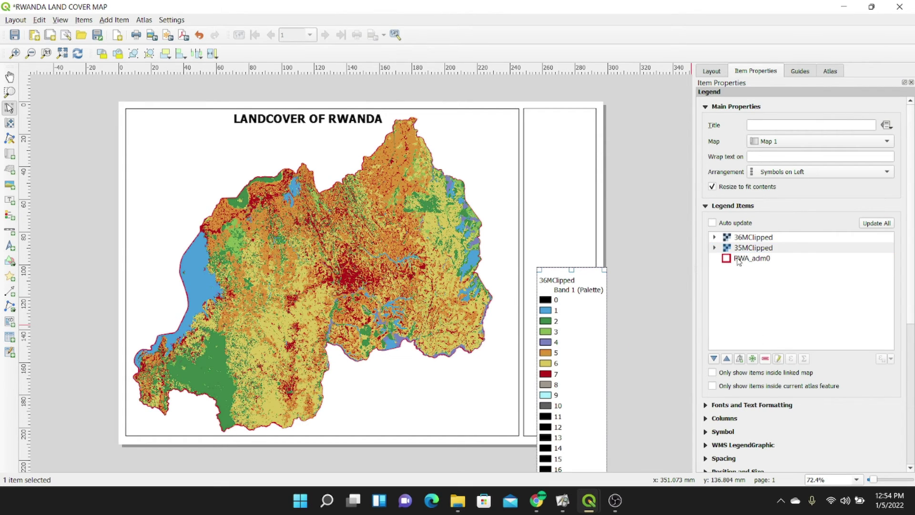
- Remove class 0 and the unused classes 11 to 255 from the 36MClipped legend entry
click(714, 237)
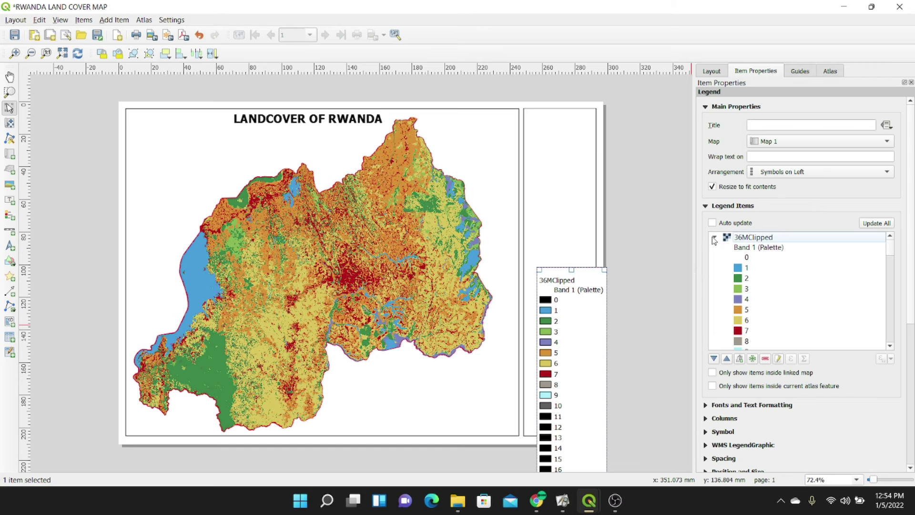
click(748, 257)
click(767, 360)
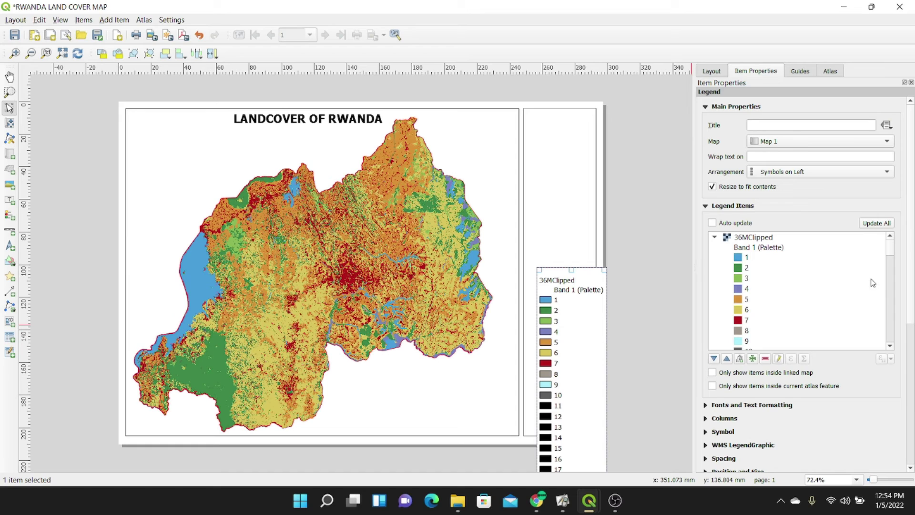
scroll(891, 345, down, 4)
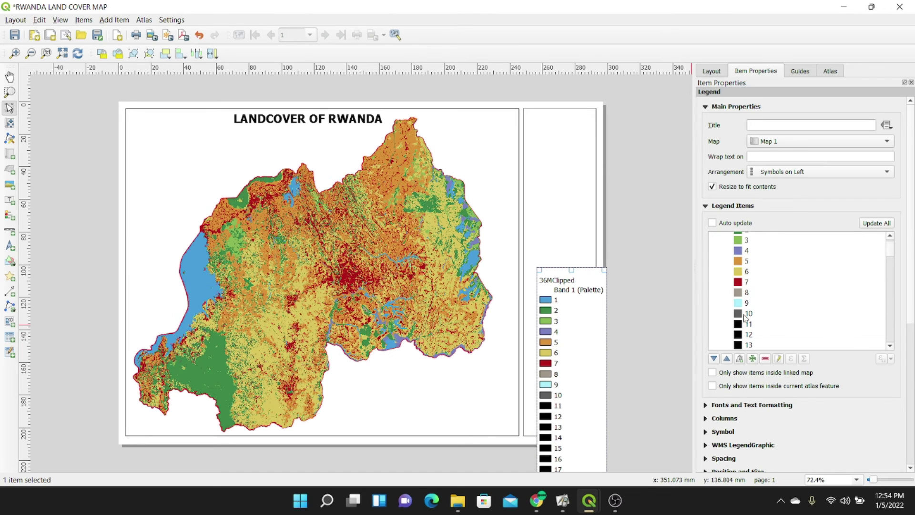
click(743, 324)
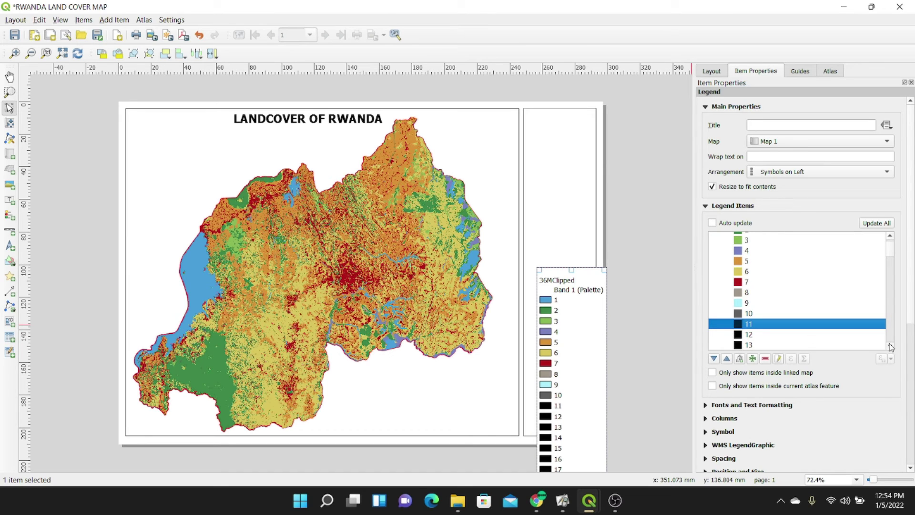
scroll(891, 347, down, 12)
scroll(891, 348, down, 20)
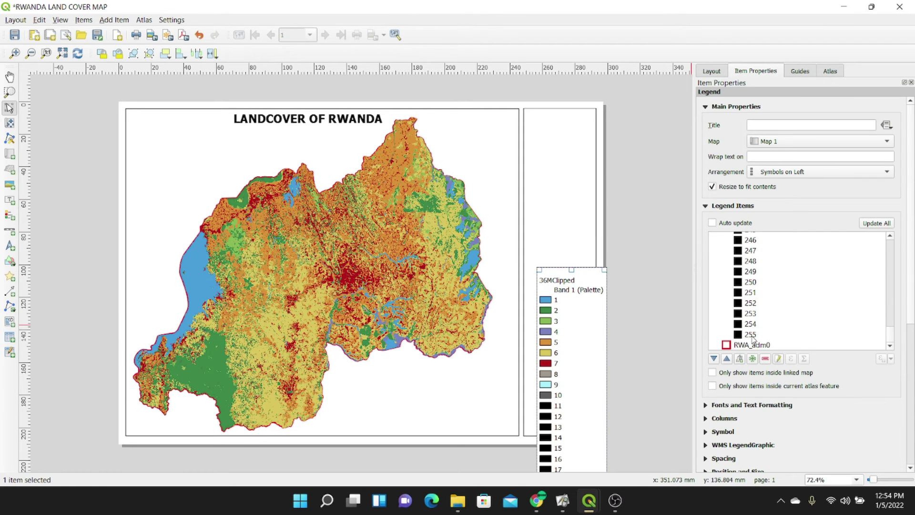
shift+click(750, 335)
click(766, 358)
- Rename legend class 1 as Water and class 2 as Trees
scroll(890, 310, up, 1)
double_click(745, 261)
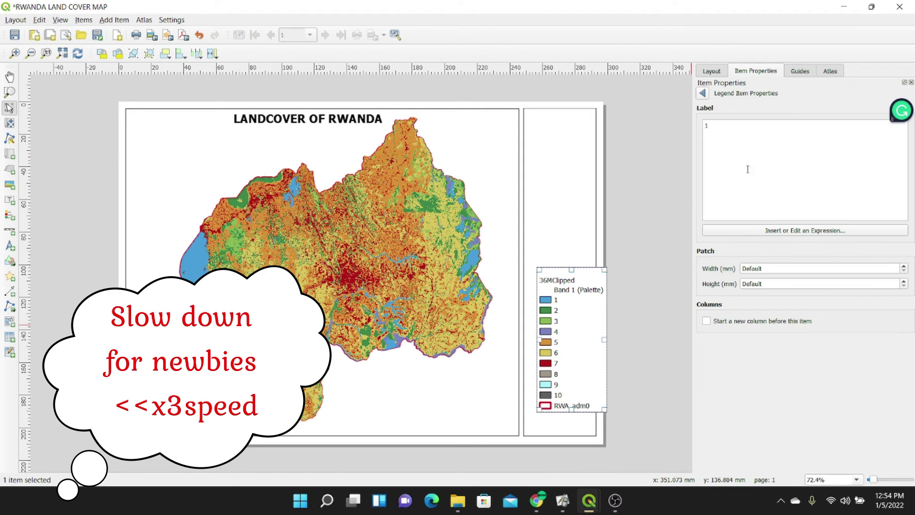
key(BackSpace)
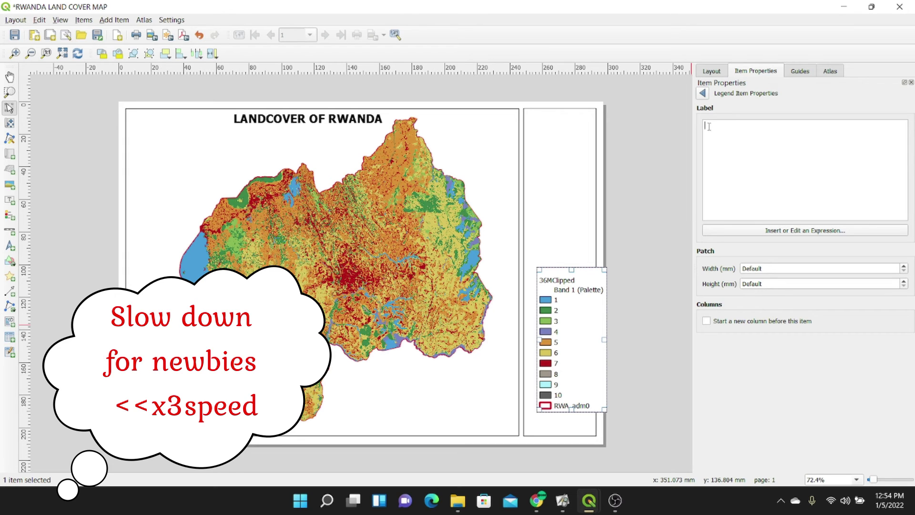
click(703, 93)
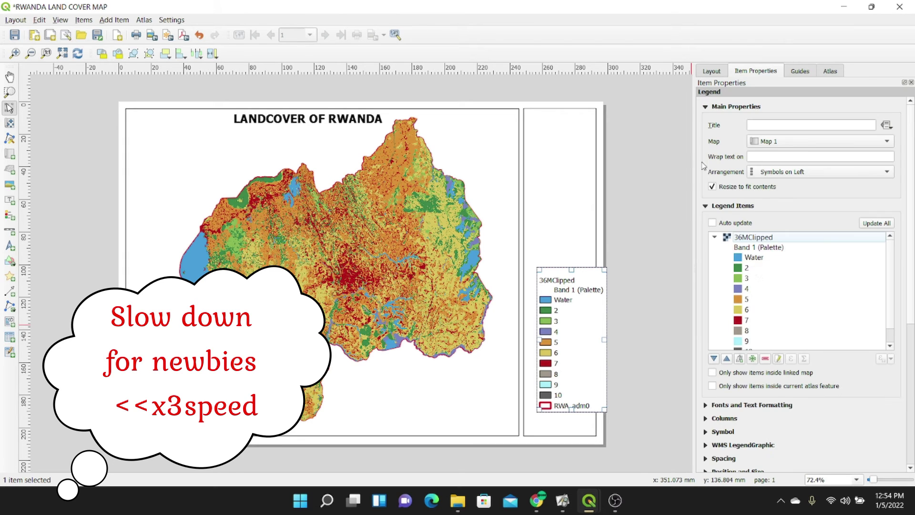
click(751, 268)
double_click(753, 271)
key(BackSpace)
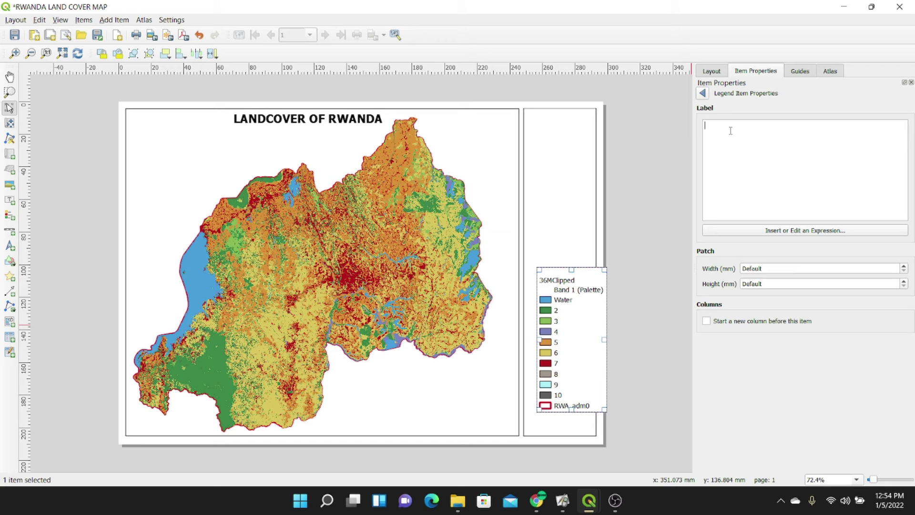
click(703, 93)
- Rename legend class 3 as Grass, checking the class name against the ArcGIS scene legend in Chrome
double_click(748, 280)
click(537, 501)
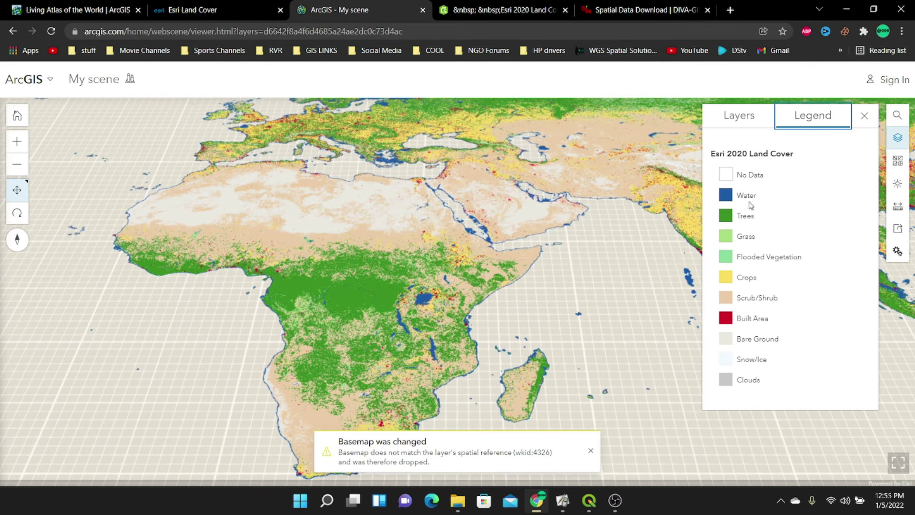
key(alt+Tab)
text(Grass)
click(703, 93)
- Rename legend class 4 as Flooded Vegetation, checking the class name against the ArcGIS scene legend in Chrome
double_click(746, 291)
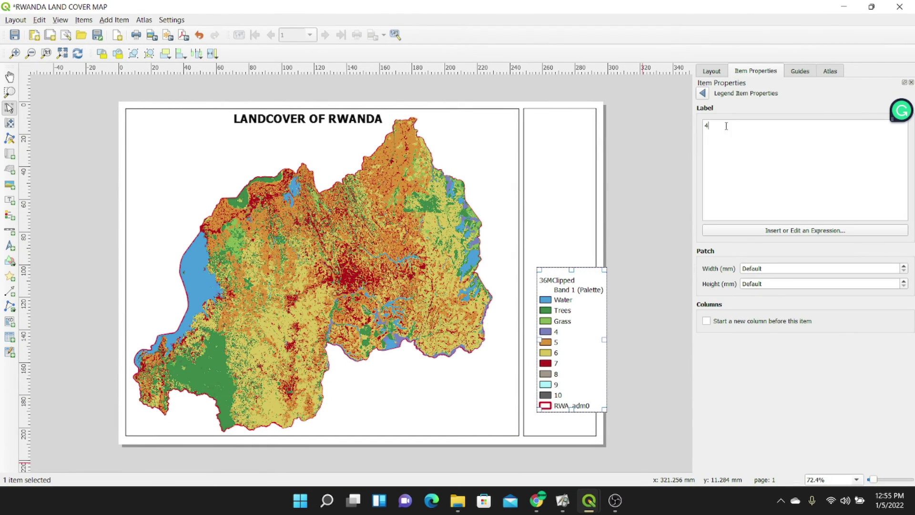
click(533, 502)
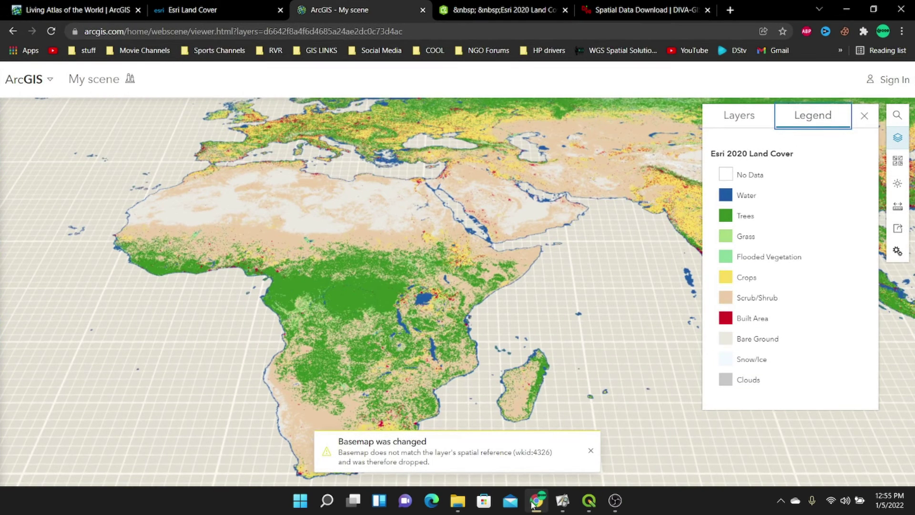
click(534, 501)
text(Fil)
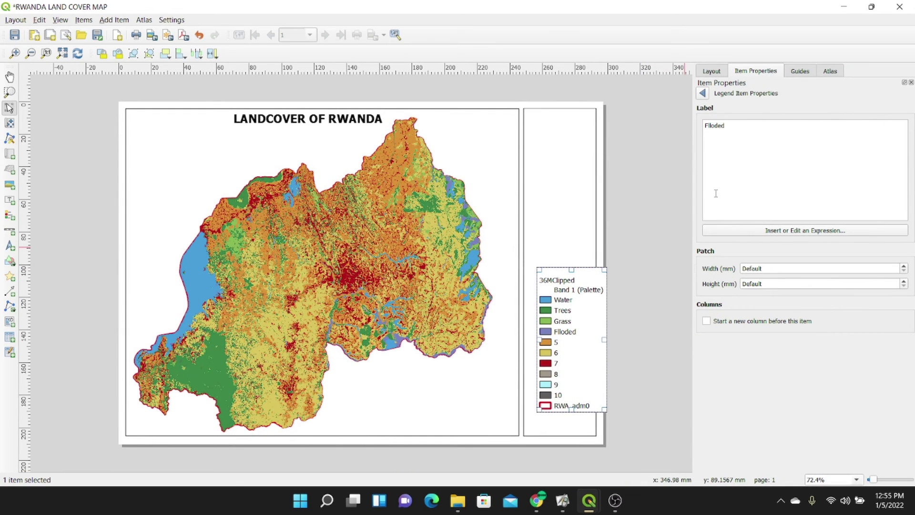
key(BackSpace)
key(BackSpace)
key(BackSpace)
key(BackSpace)
key(BackSpace)
key(BackSpace)
text(ion)
click(703, 93)
- Rename legend class 5 as Crops and class 6 as Shrubs, consulting the ArcGIS scene legend in Chrome
double_click(757, 298)
click(537, 501)
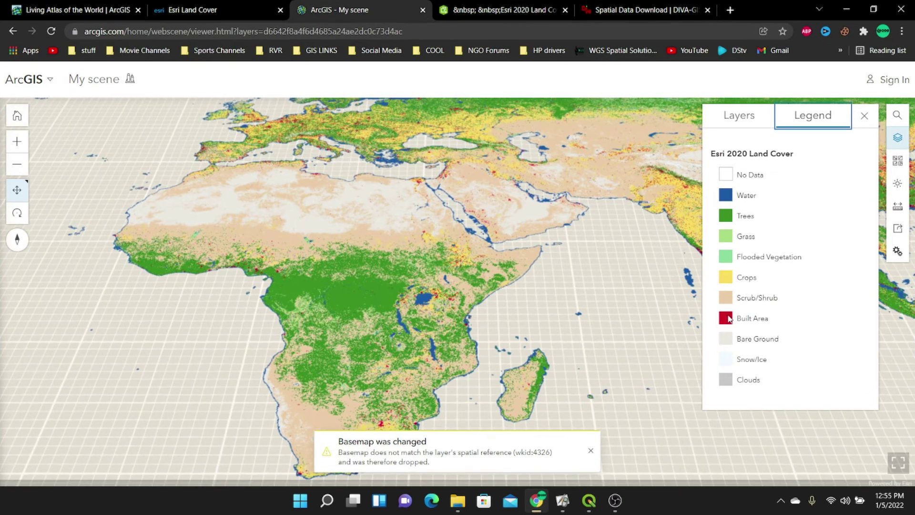
key(alt+Tab)
text(Crops)
click(703, 93)
double_click(756, 309)
text(Shrubs)
click(704, 94)
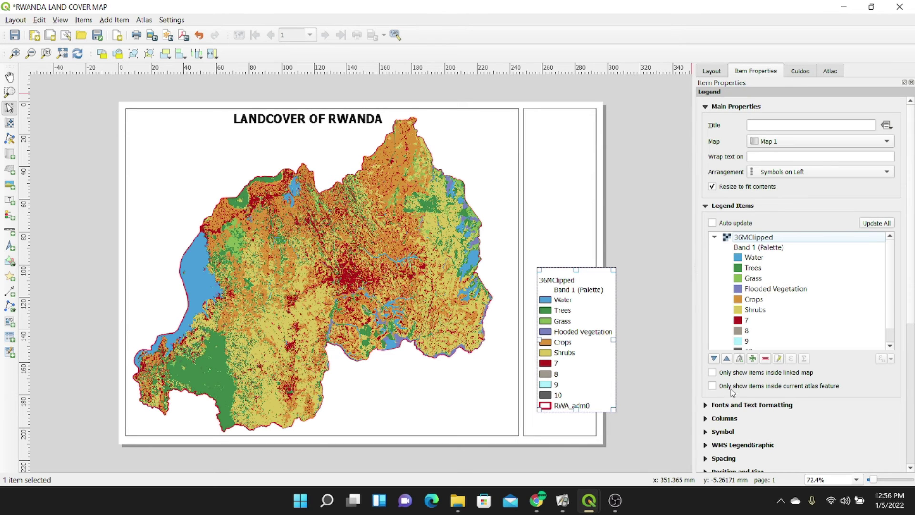
- Rename legend class 7 as Builtup Areas and class 8 as Bare land, consulting the ArcGIS scene legend in Chrome
click(537, 501)
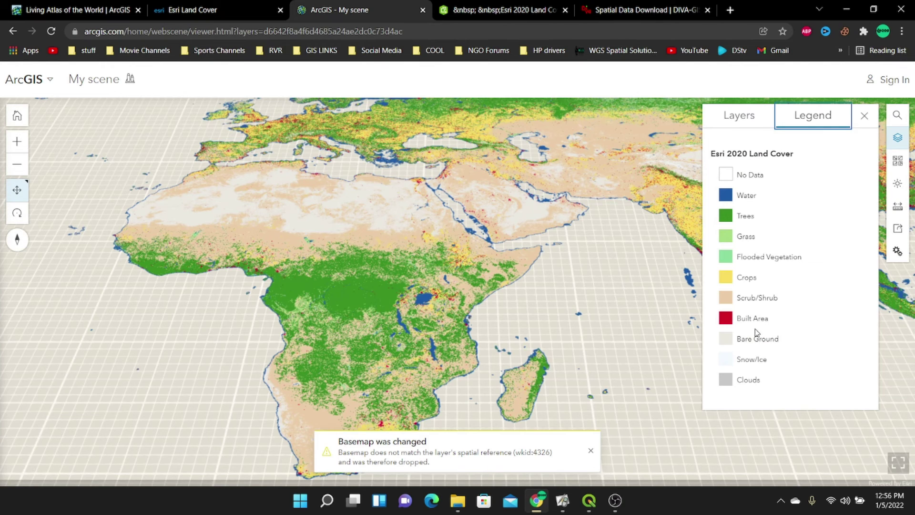
key(alt+Tab)
double_click(756, 319)
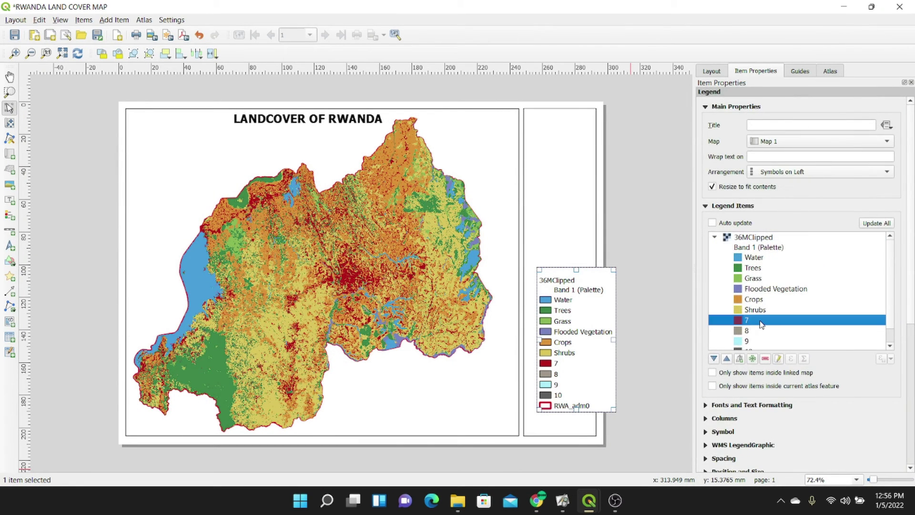
text(Builtup Areas)
click(703, 94)
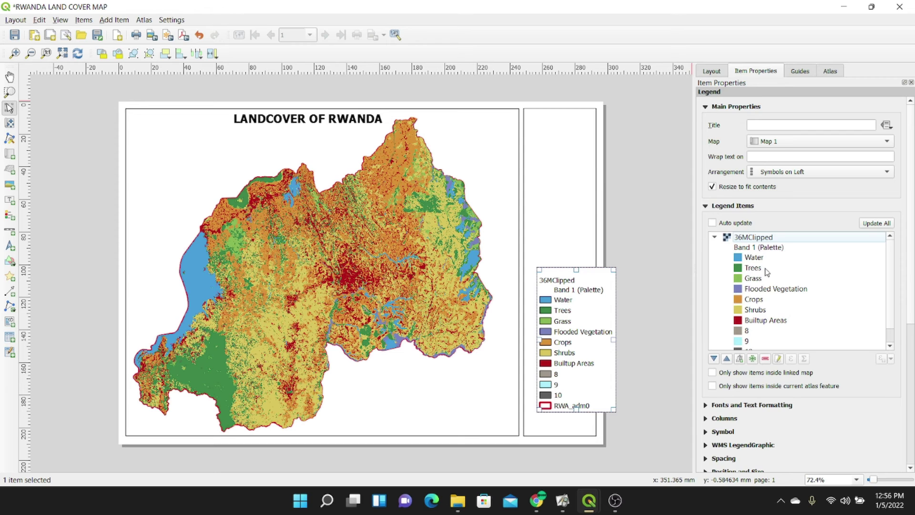
double_click(757, 331)
text(Bare land)
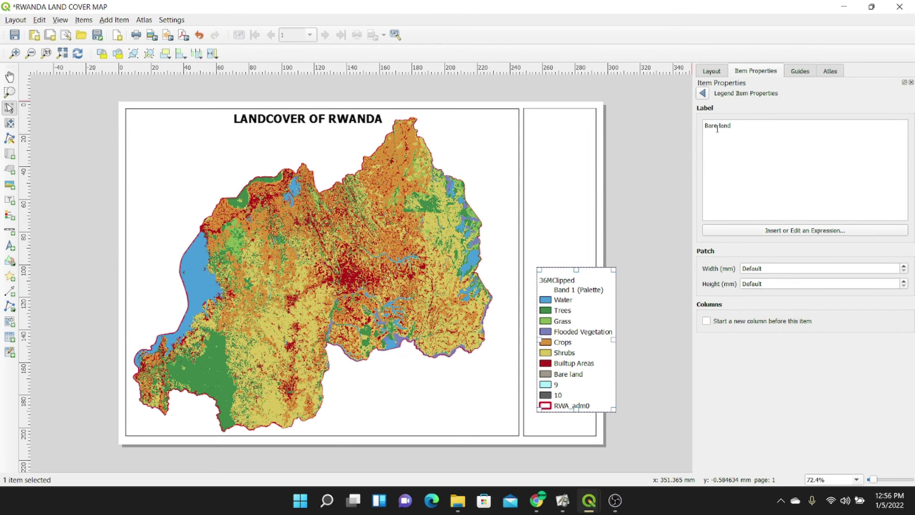
click(703, 94)
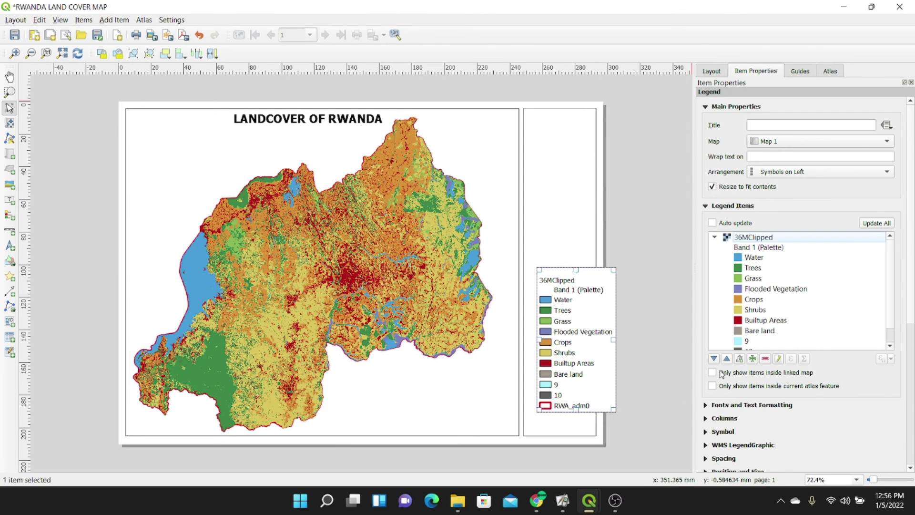
- Rename legend class 9 as Snow/Ice and class 10 as Clouds, consulting the ArcGIS scene legend in Chrome
click(537, 499)
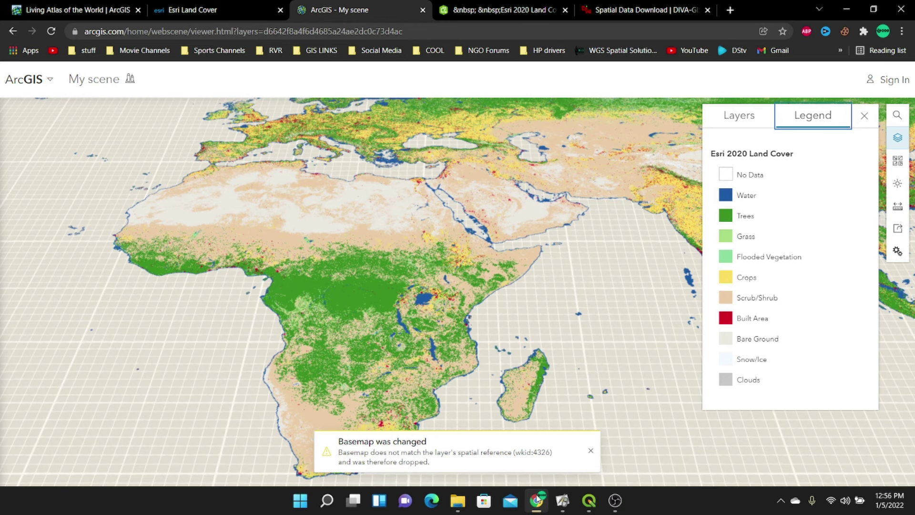
click(536, 499)
double_click(753, 344)
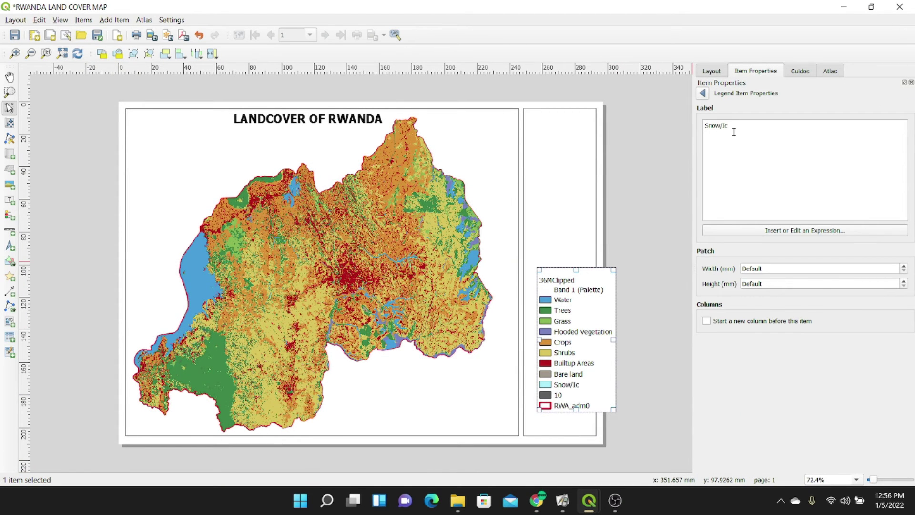
click(703, 94)
scroll(751, 329, down, 1)
click(751, 335)
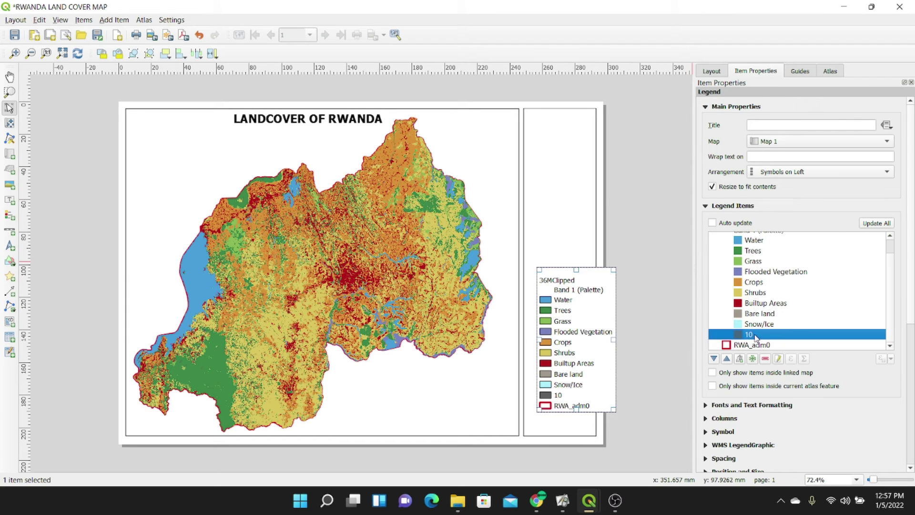
double_click(751, 335)
text(Cloud)
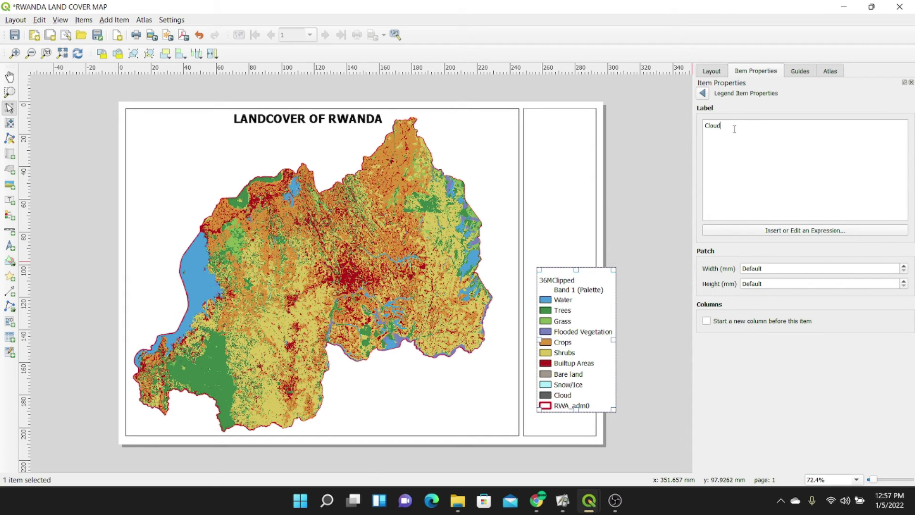
text(s)
click(704, 93)
- Rename the RWA_adm0 legend entry as Country Boundary
click(772, 344)
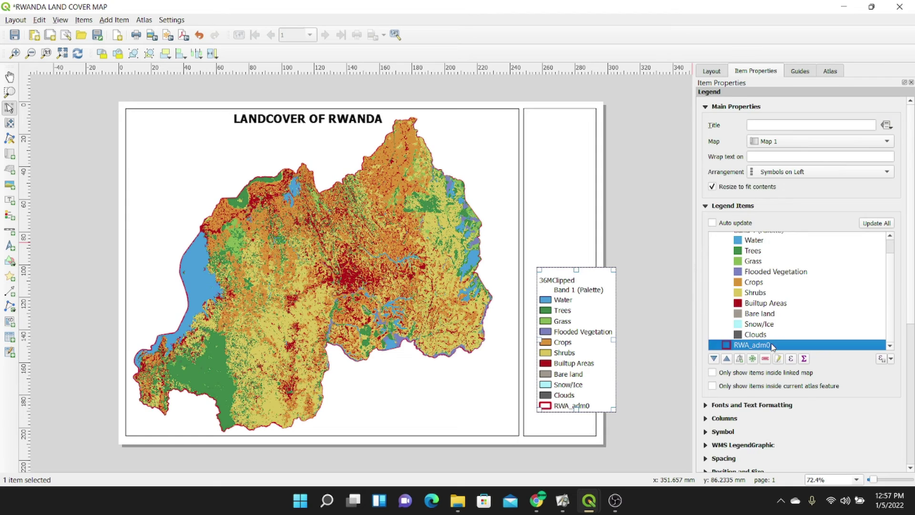
double_click(772, 344)
key(BackSpace)
key(BackSpace)
key(BackSpace)
key(BackSpace)
key(BackSpace)
key(BackSpace)
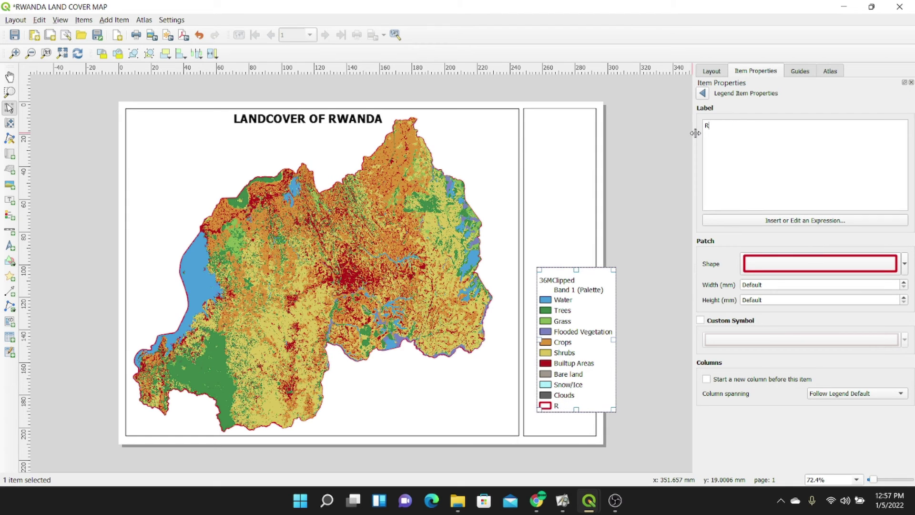
text(Country Boundary)
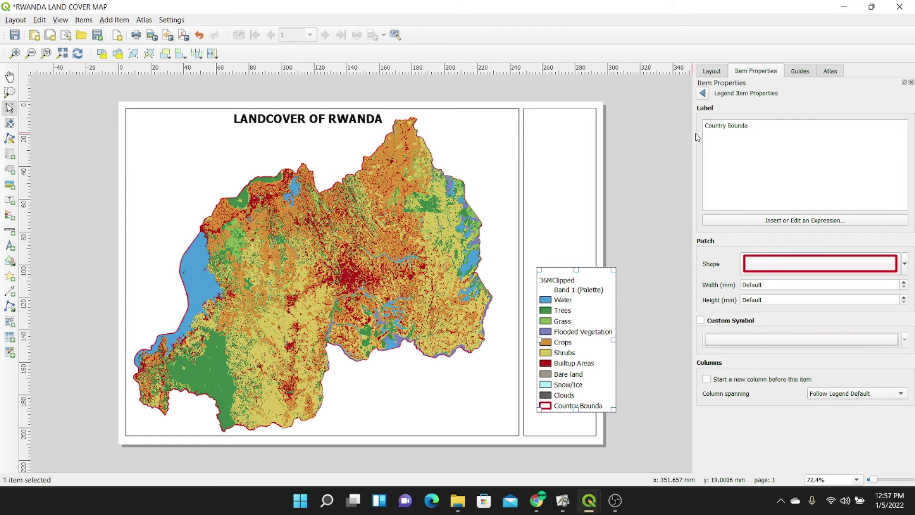
click(703, 94)
- Remove the Band 1 (Palette) line from the 36MClipped legend entry
scroll(796, 296, up, 5)
click(753, 237)
click(758, 247)
click(766, 358)
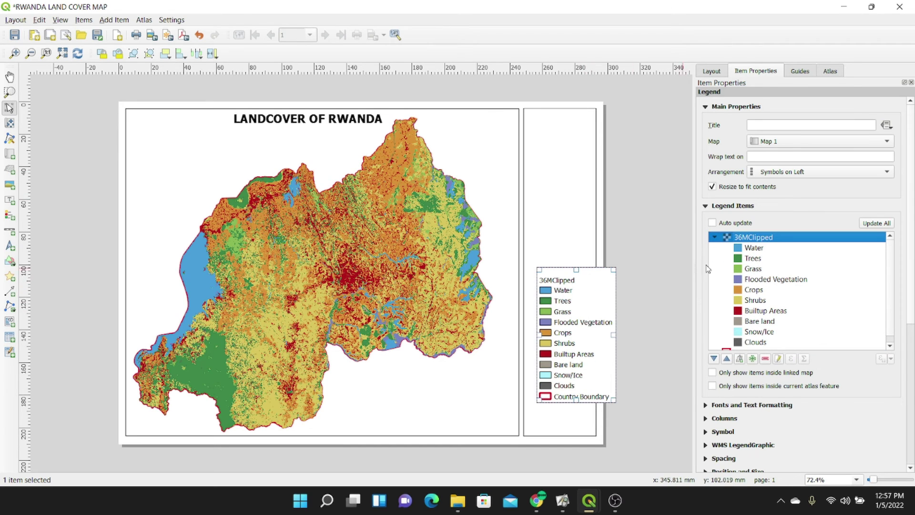
- Rename the 36MClipped heading in the legend as Type
double_click(753, 237)
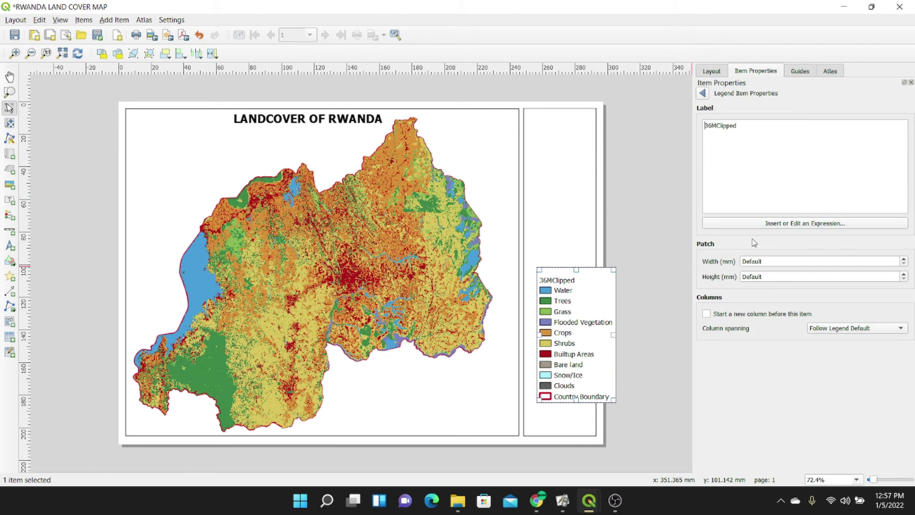
key(BackSpace)
key(BackSpace)
key(BackSpace)
key(BackSpace)
key(BackSpace)
key(BackSpace)
key(BackSpace)
key(BackSpace)
key(BackSpace)
key(BackSpace)
text(T)
click(703, 93)
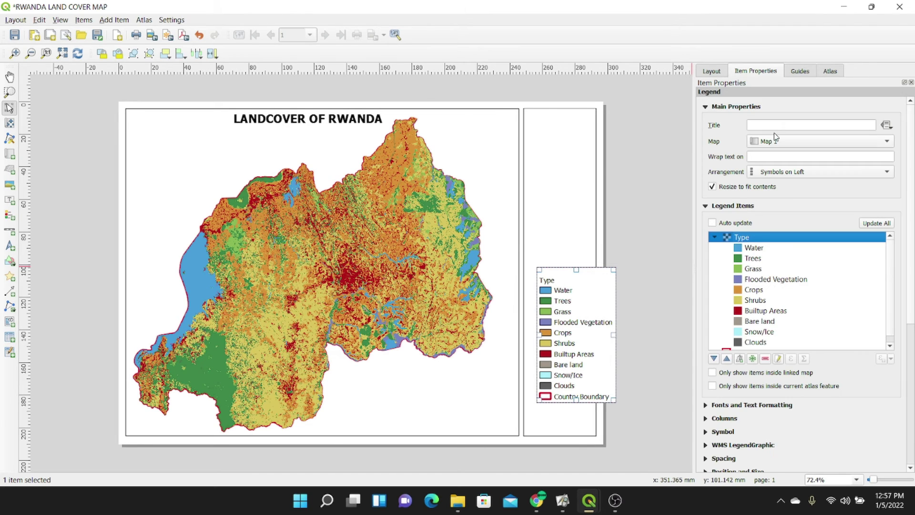
- Title the legend "Legend" and extend its class heading to "Type of Land cover"
click(749, 124)
text(Legend)
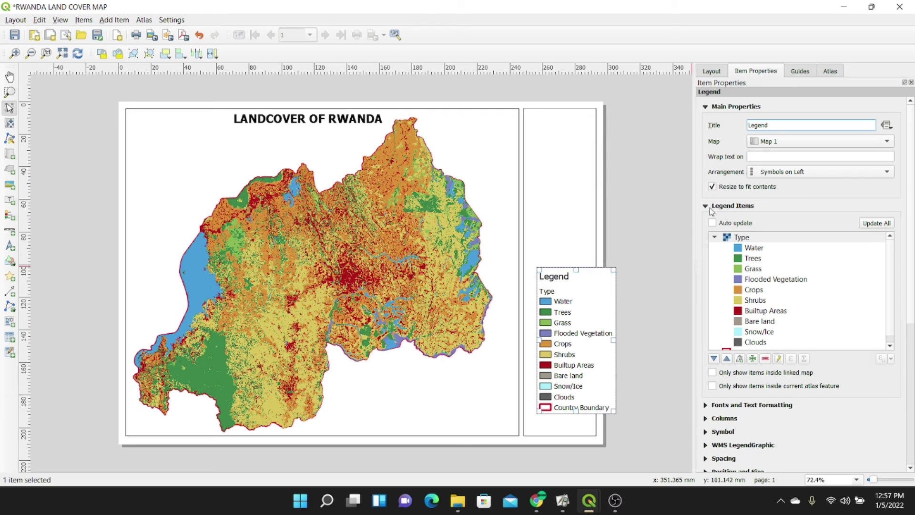
click(767, 238)
double_click(757, 239)
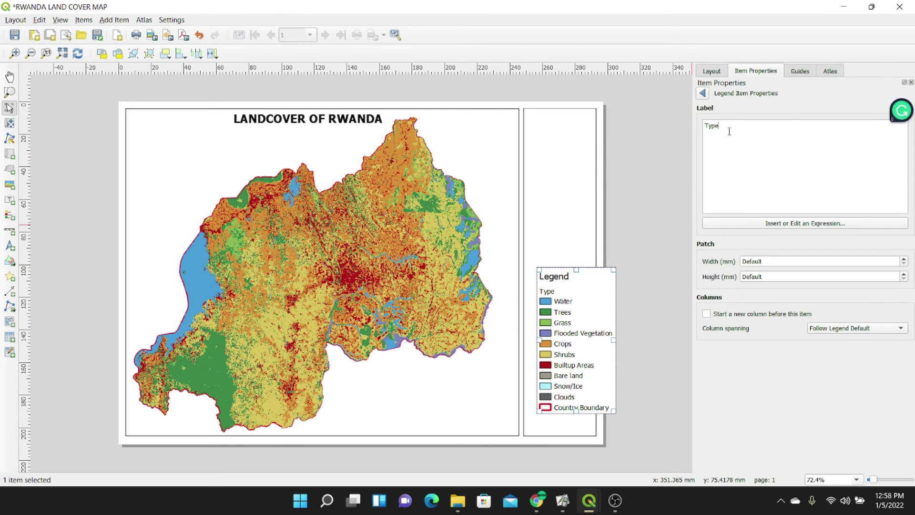
click(702, 93)
- Move the legend to the bottom of the narrow side frame and set its item label font size to 10
drag(568, 304, 555, 332)
drag(564, 387, 560, 396)
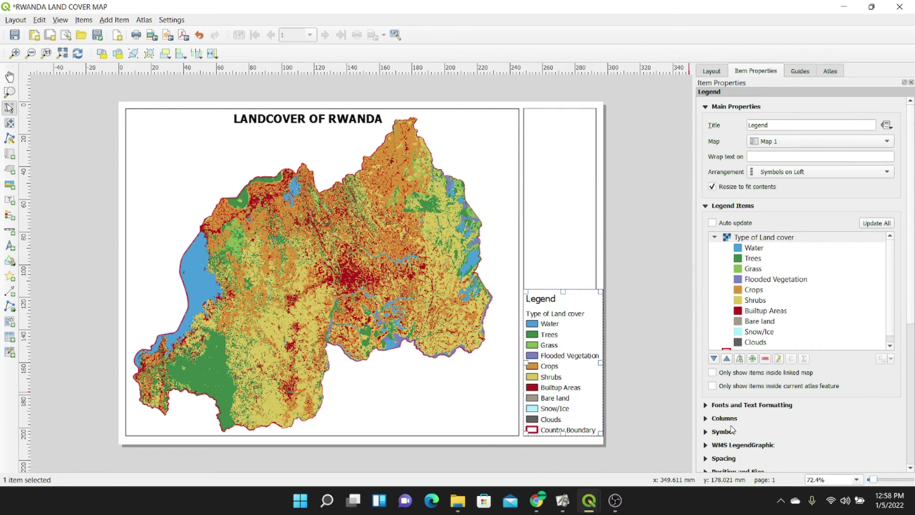
click(717, 405)
scroll(817, 310, down, 1)
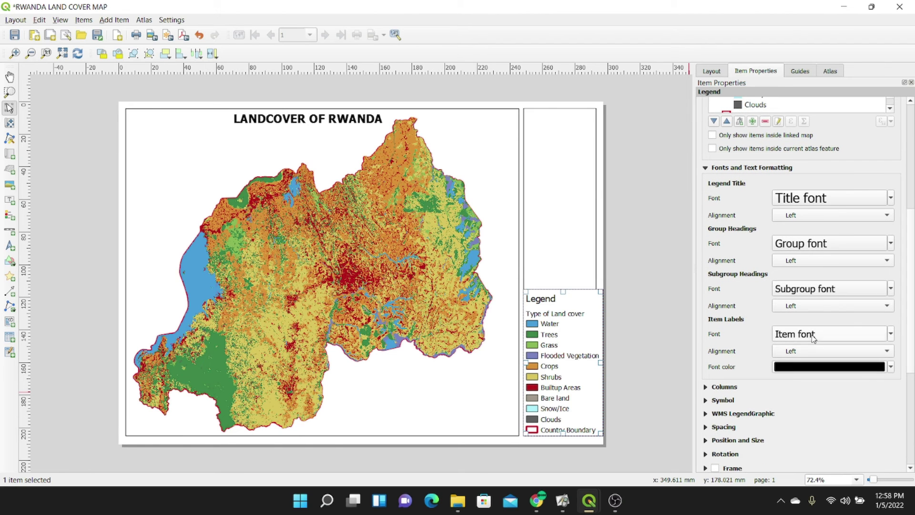
click(817, 335)
click(566, 190)
click(536, 226)
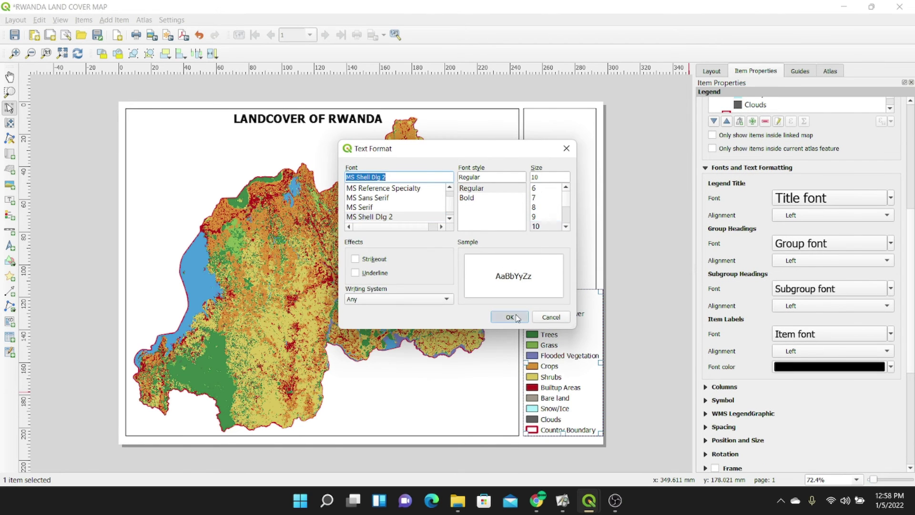
click(518, 318)
- Turn on the frame around the legend
click(561, 361)
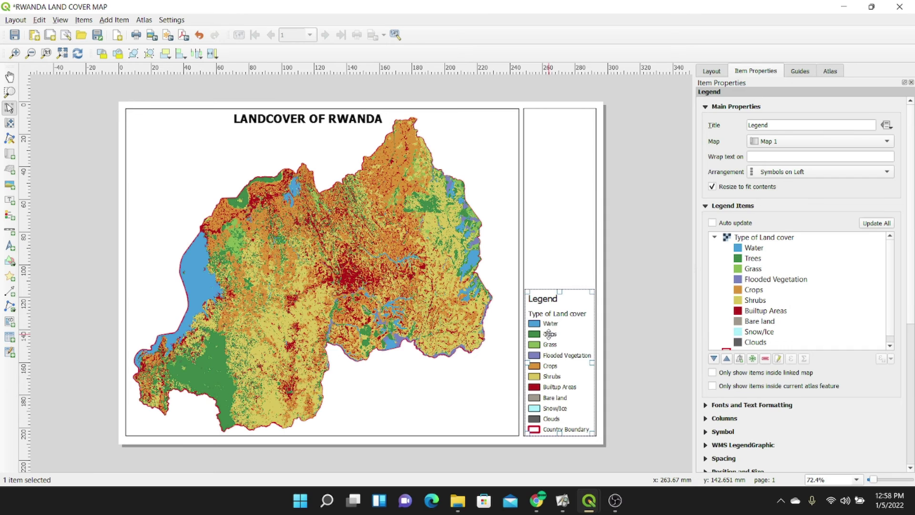
scroll(801, 286, down, 3)
click(716, 413)
click(633, 324)
- Add a north arrow in the upper part of the side frame using the NorthArrow_02 symbol from the arrows group
click(114, 20)
mouse_move(131, 87)
click(138, 126)
drag(540, 126, 570, 155)
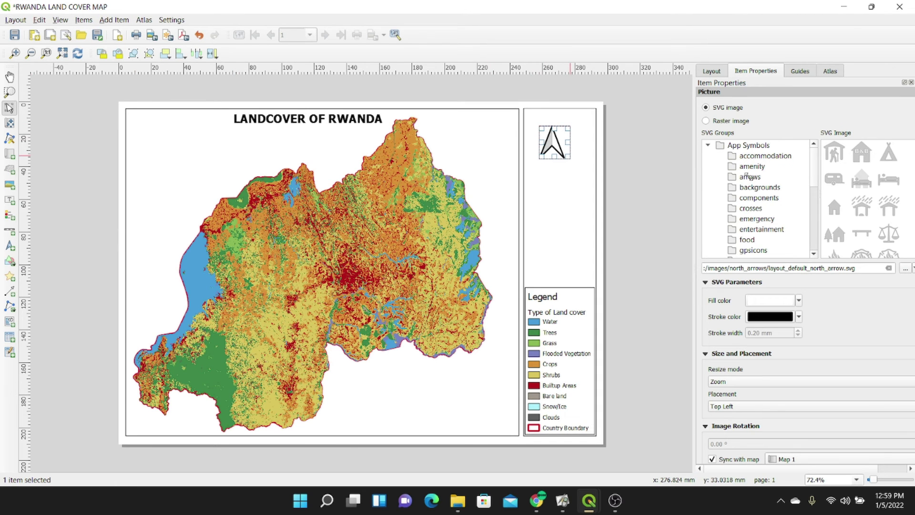
click(749, 177)
click(864, 212)
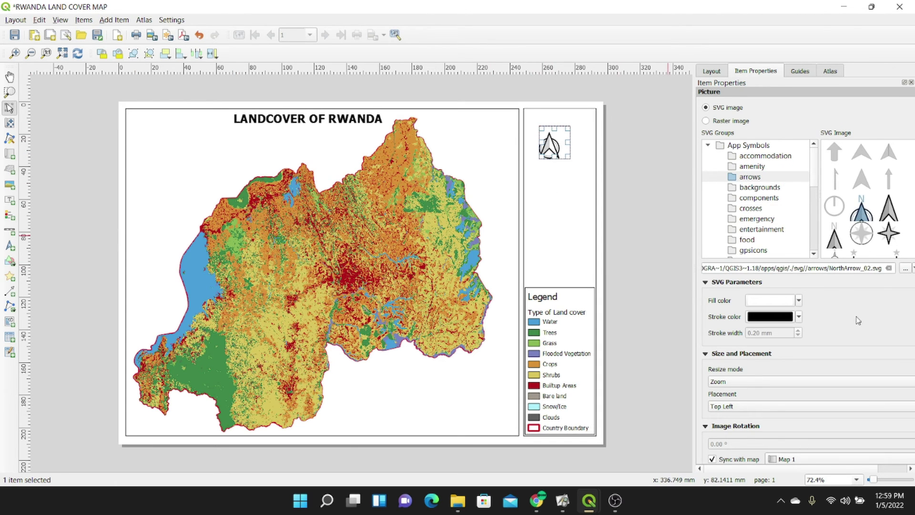
- Fill the north arrow with dark grey and centre it across the width of the side frame
click(786, 301)
drag(739, 309, 754, 309)
click(703, 92)
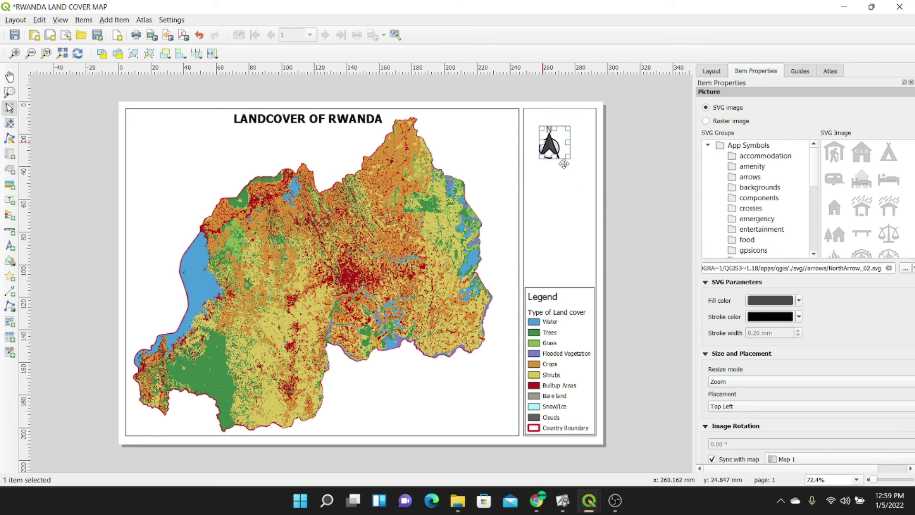
drag(648, 183, 644, 184)
click(563, 199)
click(554, 143)
drag(555, 143, 564, 143)
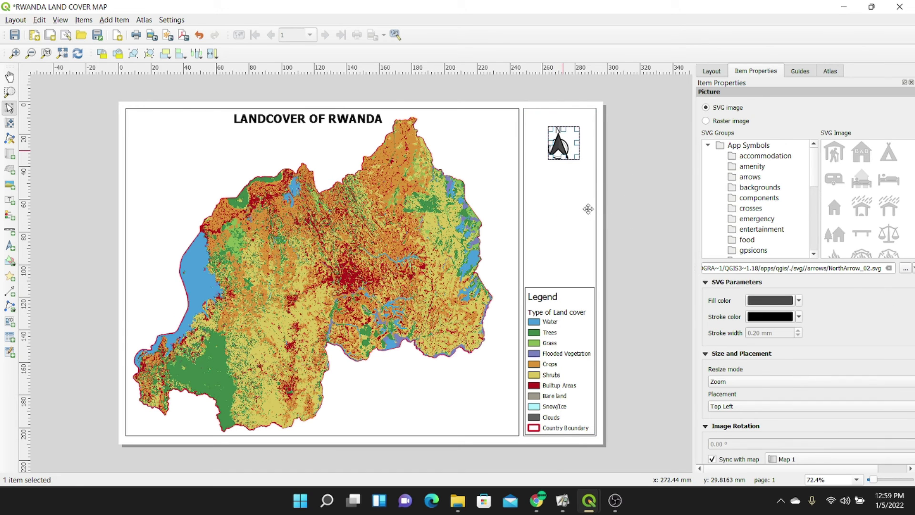
click(539, 204)
- Add a scale bar in the empty area below the southeast of the map and set it to 7 right segments
click(114, 19)
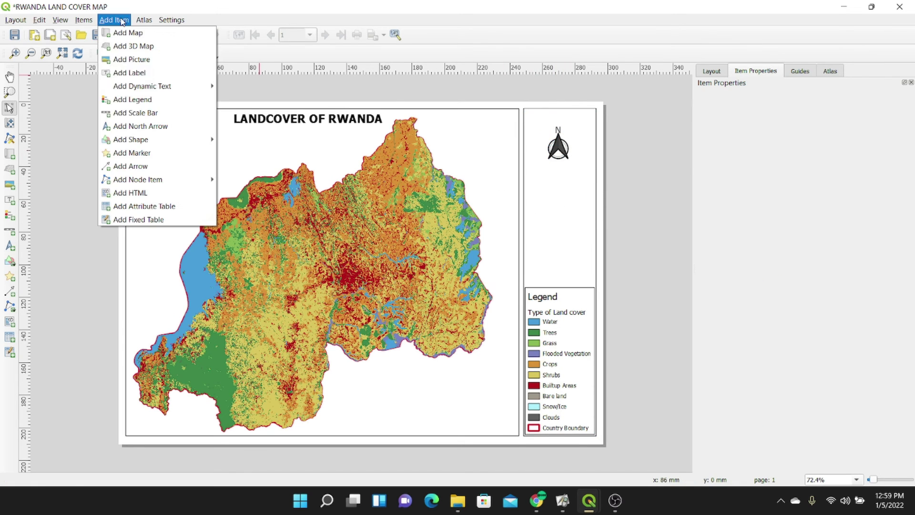
click(136, 113)
drag(361, 403, 487, 419)
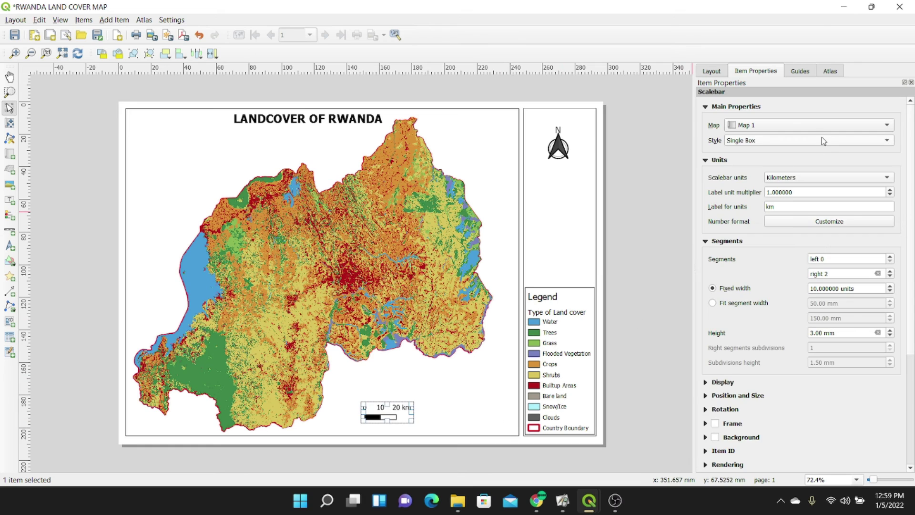
click(890, 271)
click(890, 271)
click(890, 271)
click(890, 271)
click(890, 271)
- Move the scale bar into the lower-right corner of the main map frame
click(502, 406)
drag(430, 409, 450, 417)
click(651, 338)
- Add a dynamic text item showing the current date in year-month-day format just above the legend
click(121, 20)
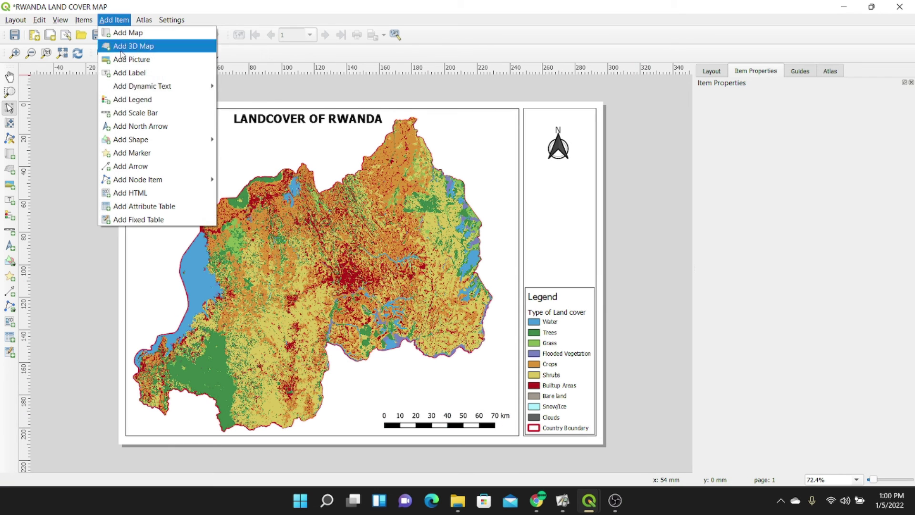
mouse_move(142, 86)
mouse_move(282, 84)
click(648, 84)
drag(529, 247, 573, 267)
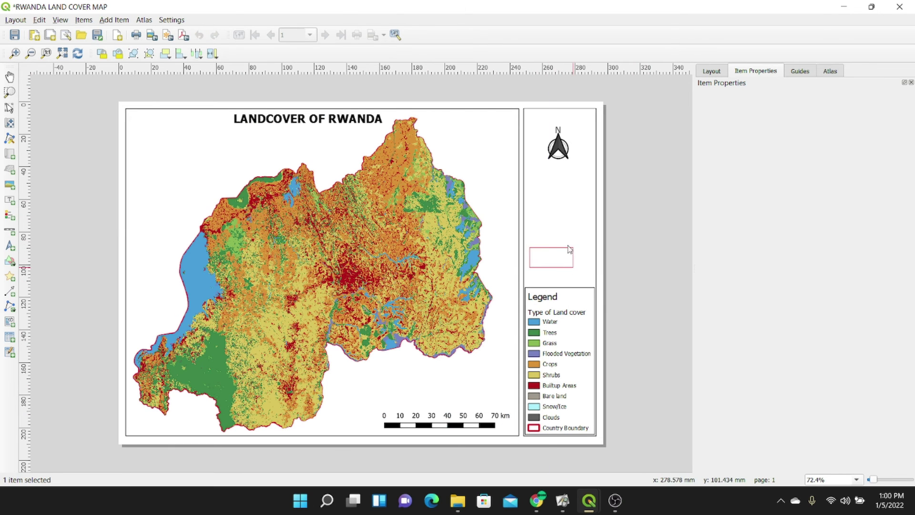
click(636, 244)
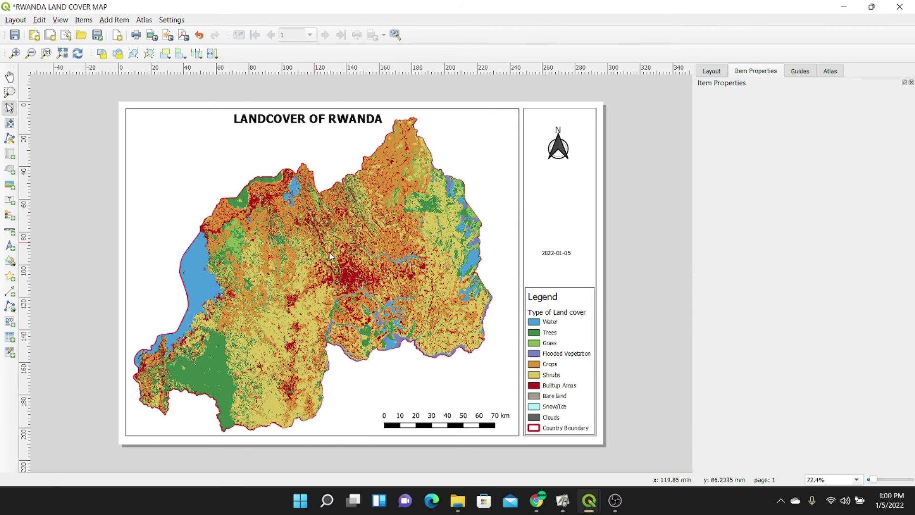
- Export the layout as a JPEG image named RWANDA LAND COVER MAP to the Desktop, raising the export resolution
click(13, 24)
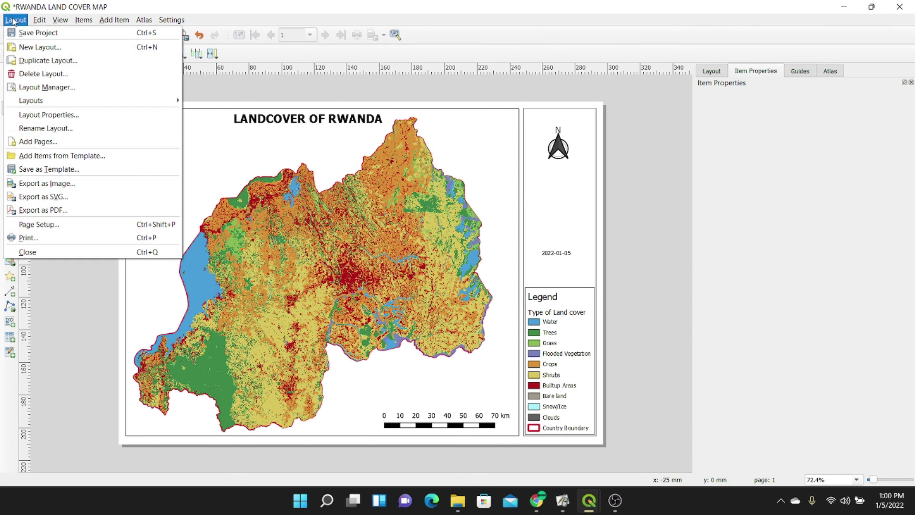
click(47, 189)
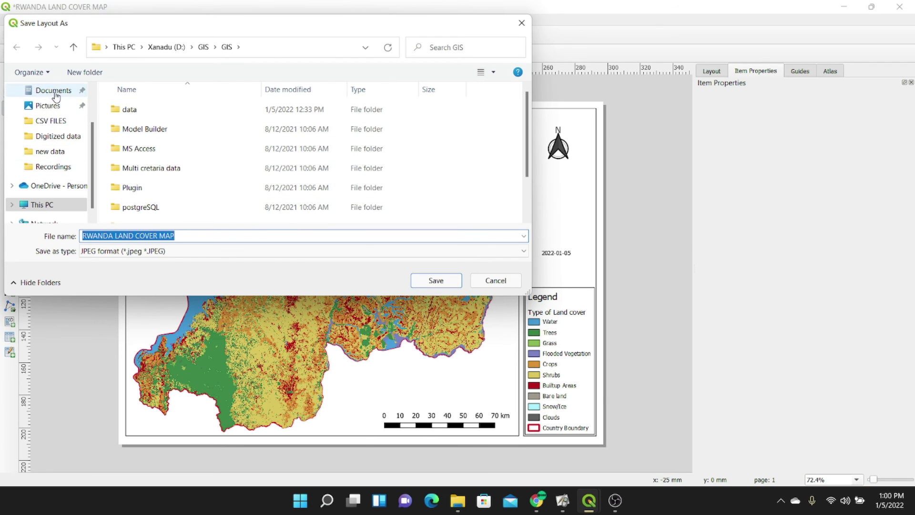
scroll(45, 124, up, 2)
click(43, 113)
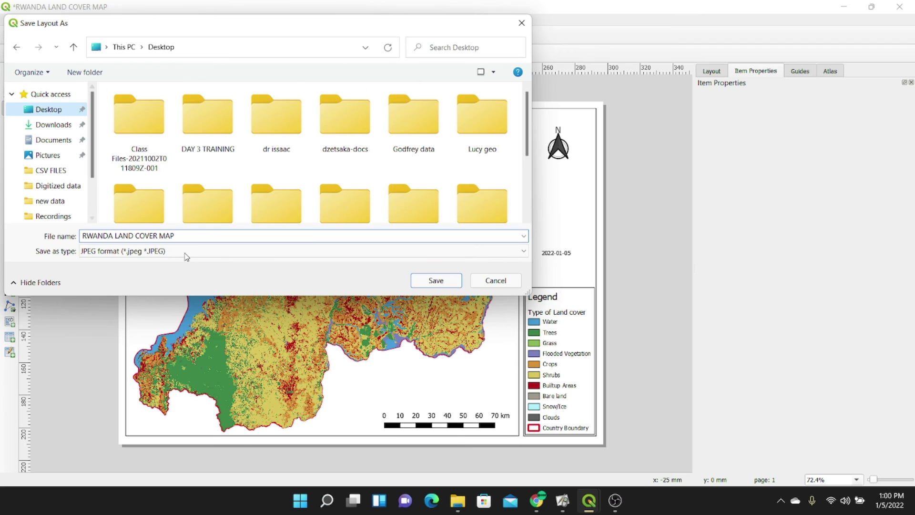
click(425, 283)
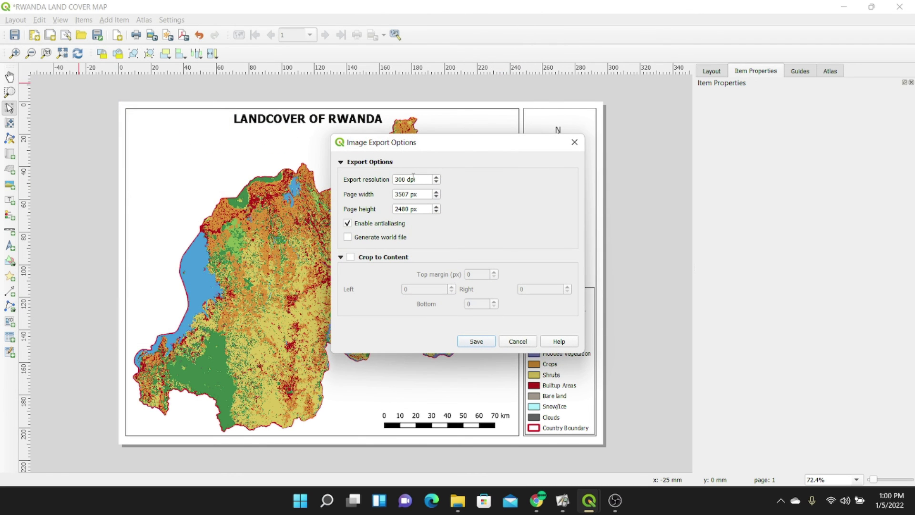
key(BackSpace)
text(9)
click(477, 341)
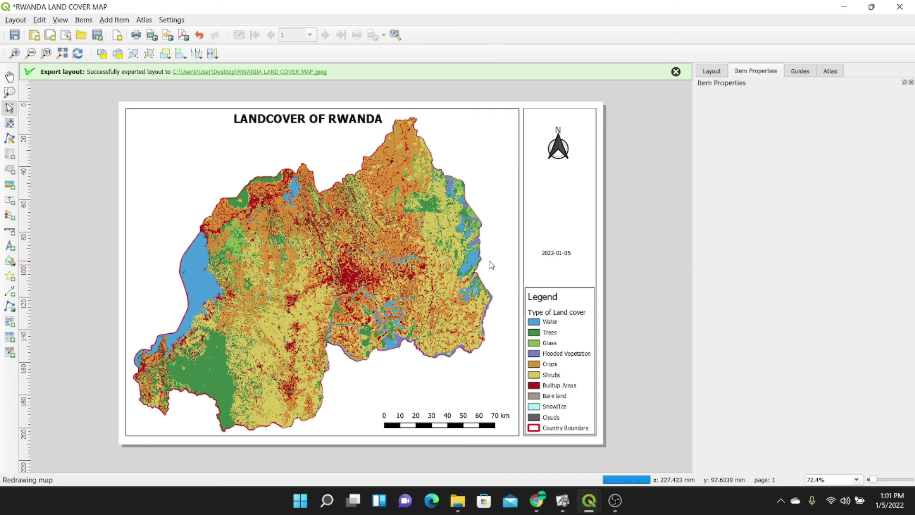
- Open the exported RWANDA LAND COVER MAP image in Photos, examine its map detail, title and legend, and return to the QGIS layout
click(305, 76)
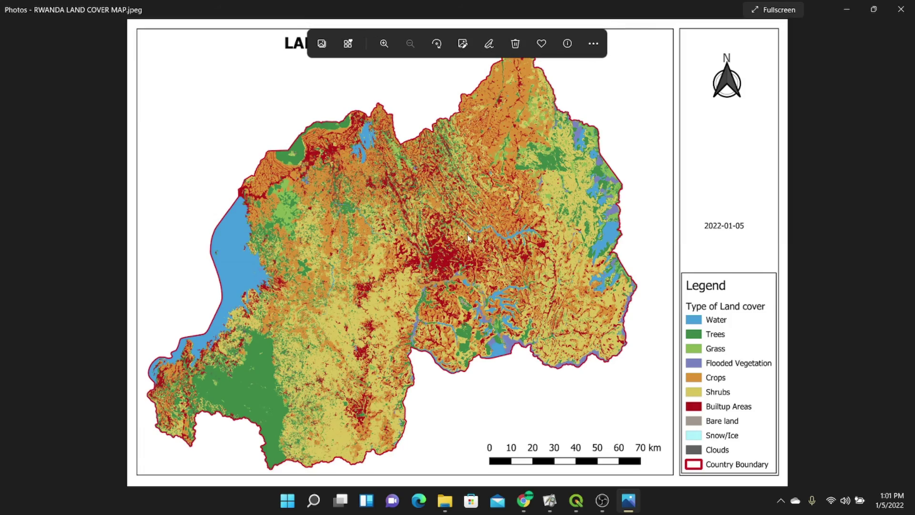
scroll(431, 246, up, 2)
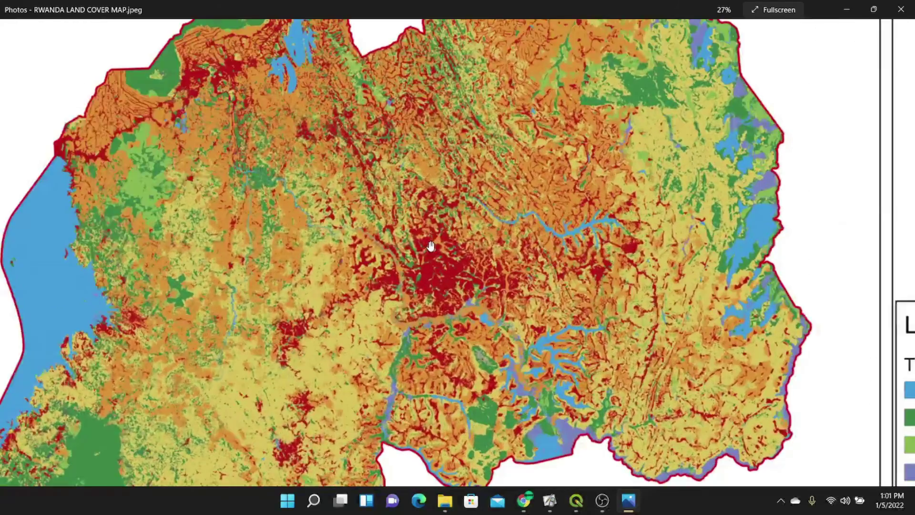
scroll(481, 224, down, 3)
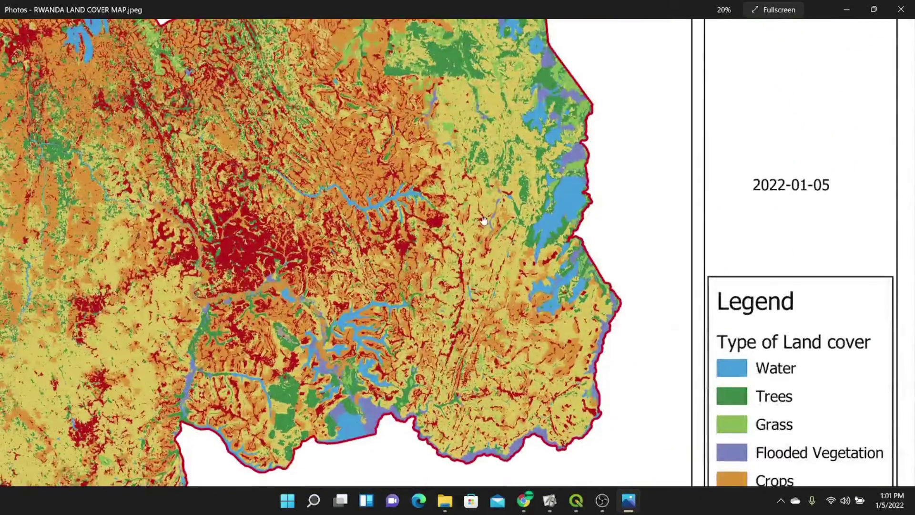
scroll(484, 220, down, 3)
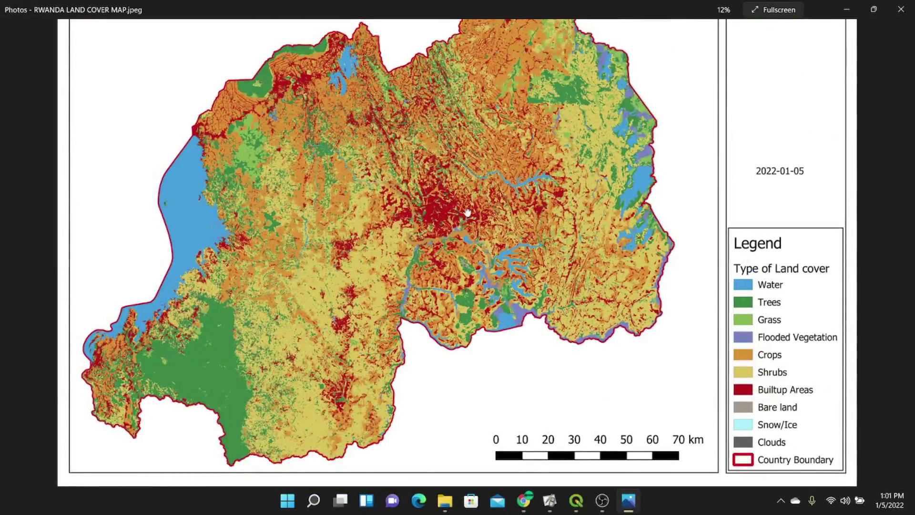
scroll(467, 212, up, 2)
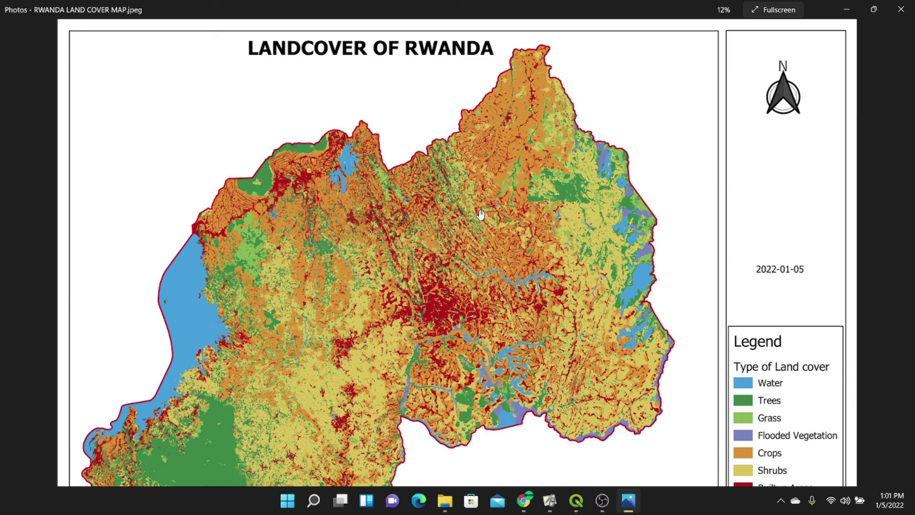
key(alt+Tab)
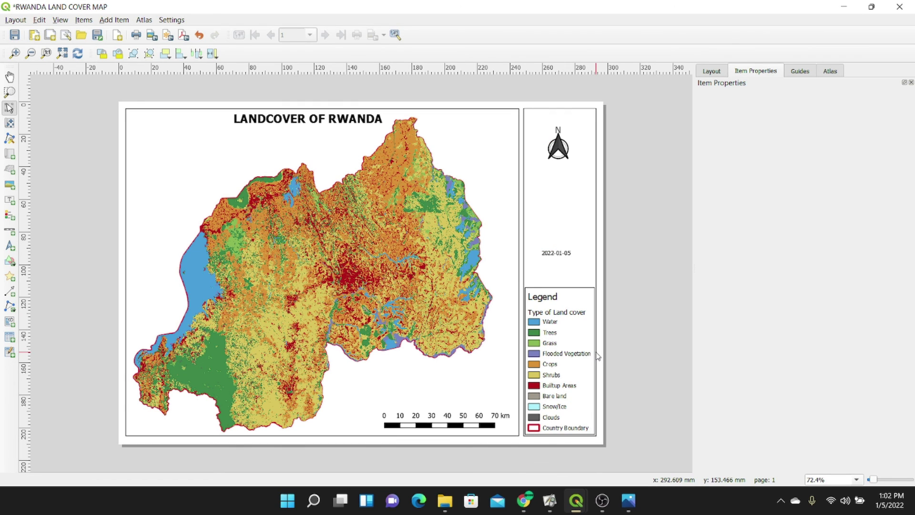